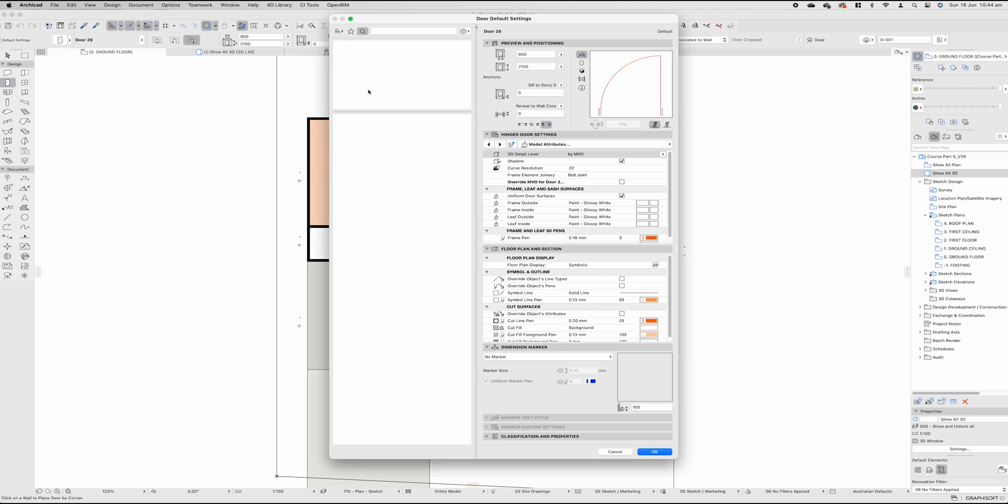
# Switch the door settings browser to the library folder view and enlarge the folder tree
pyautogui.moveTo(489, 19); pyautogui.dragTo(474, 35)
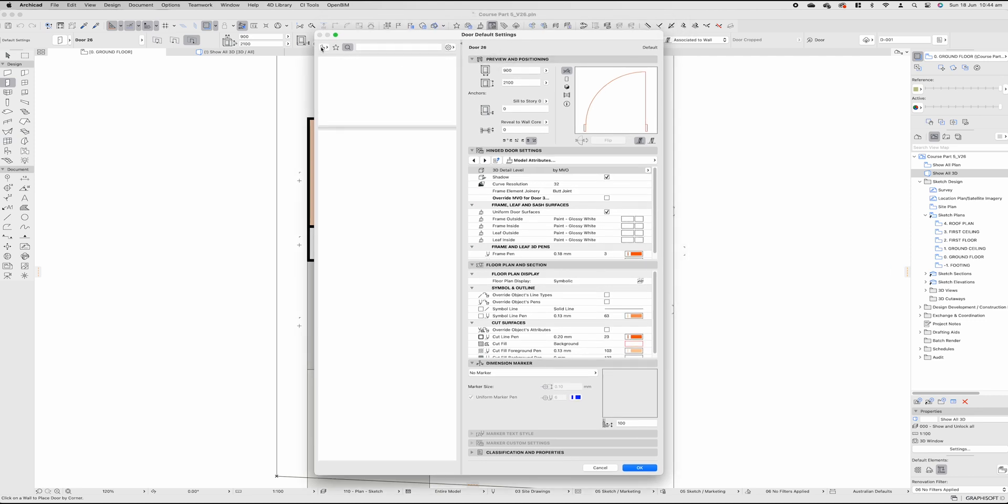
pyautogui.click(323, 48)
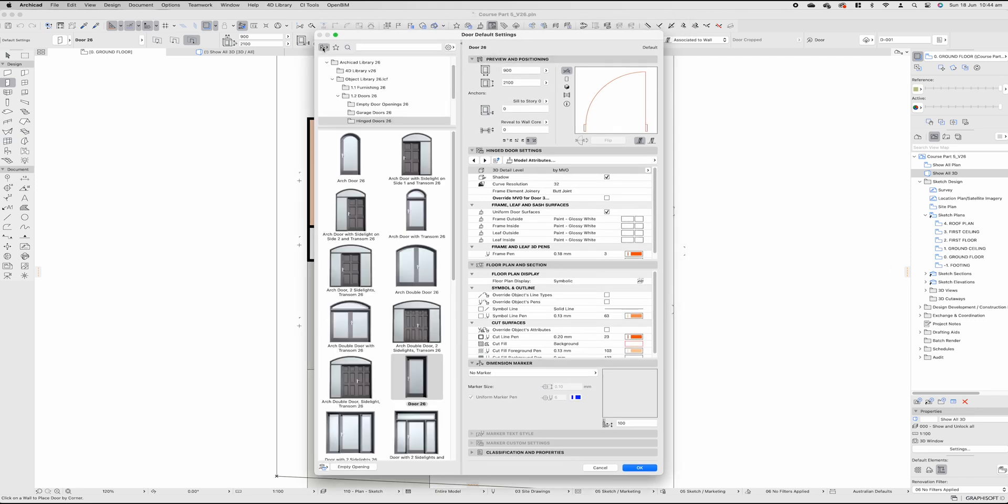
pyautogui.moveTo(454, 184)
pyautogui.mouseDown()
pyautogui.moveTo(453, 364)
pyautogui.moveTo(453, 184)
pyautogui.mouseUp()
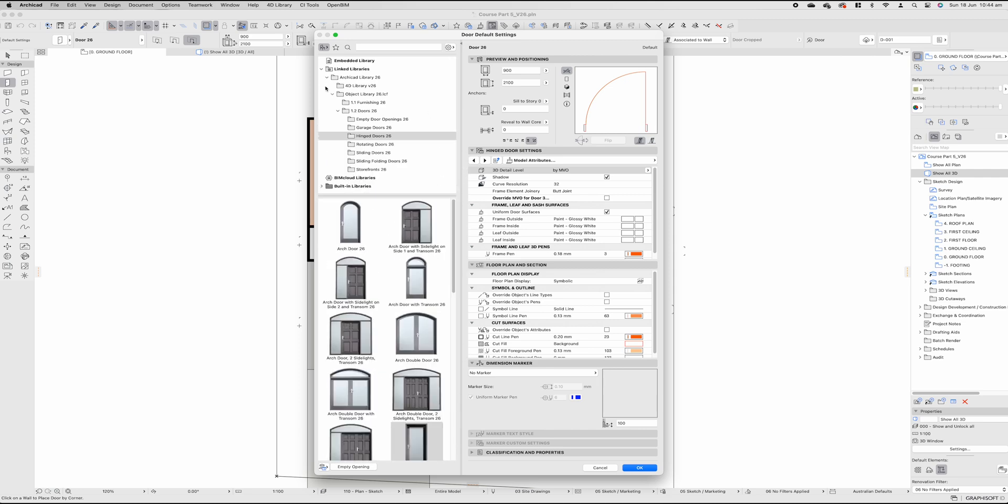
# Browse the door library folders in turn, from Empty Door Openings 26 through Storefronts 26
pyautogui.click(384, 120)
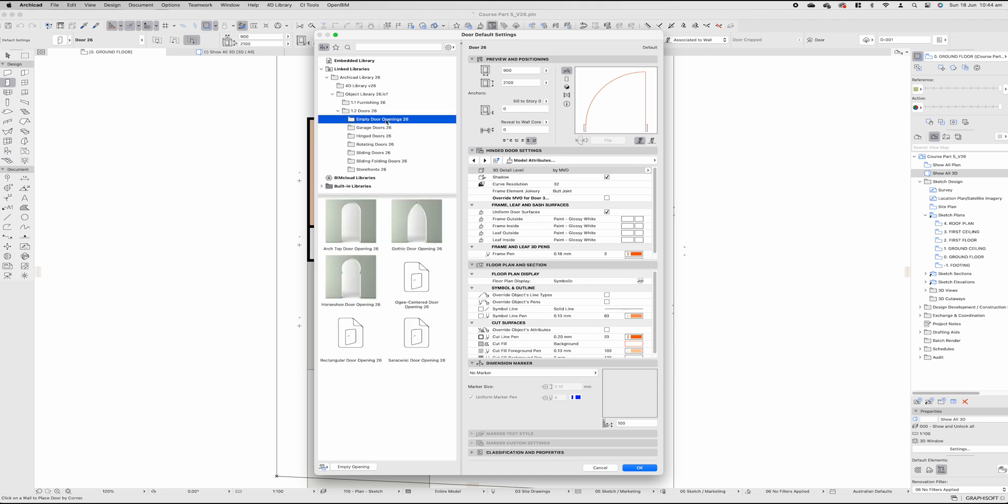
pyautogui.click(384, 128)
pyautogui.click(384, 136)
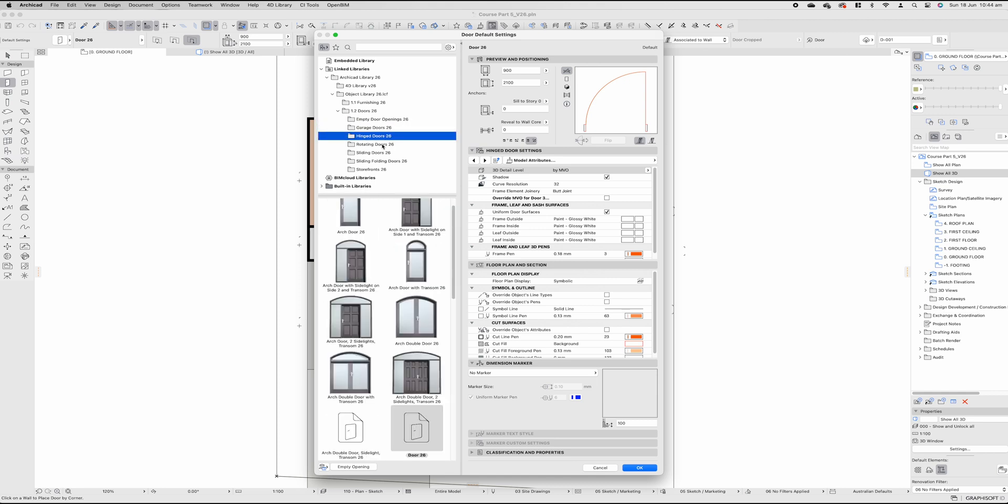
pyautogui.click(383, 144)
pyautogui.click(382, 153)
pyautogui.click(382, 163)
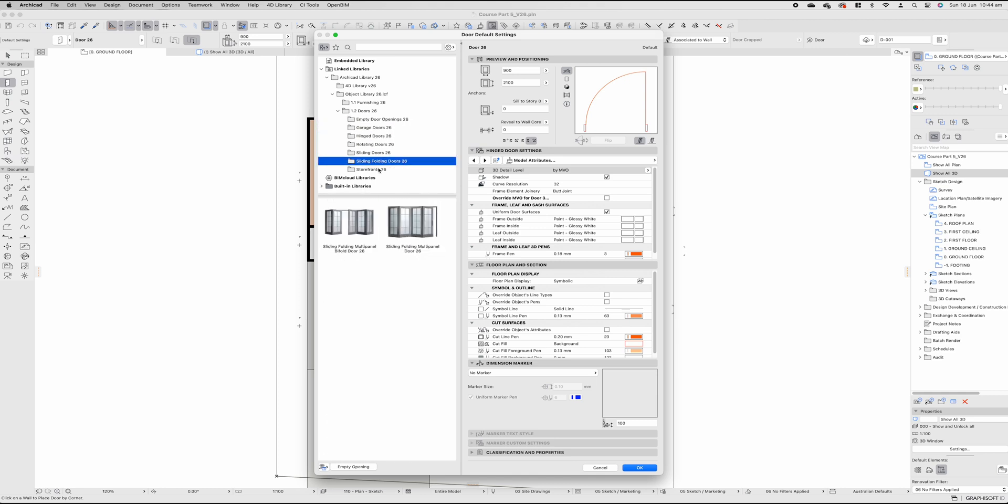
pyautogui.click(380, 169)
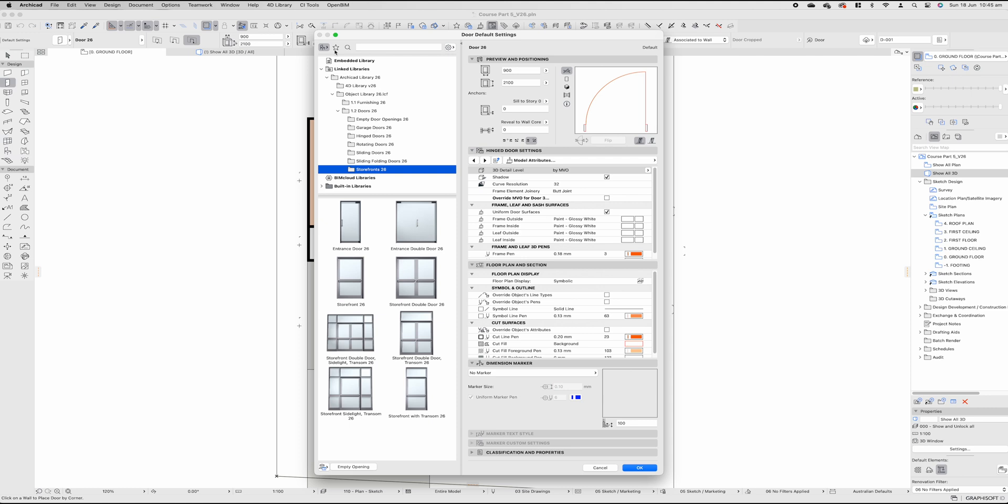
# View the door favourites, and search the library for "door"
pyautogui.click(335, 49)
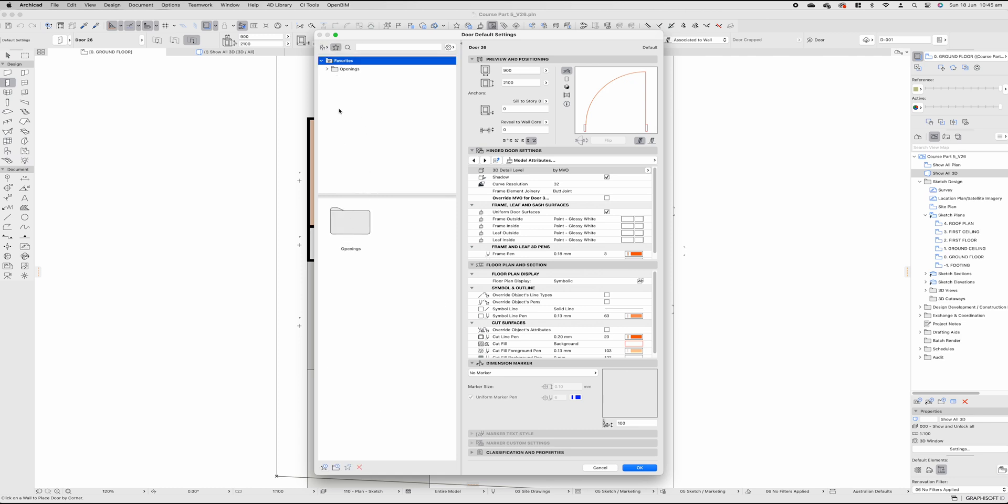
pyautogui.click(348, 47)
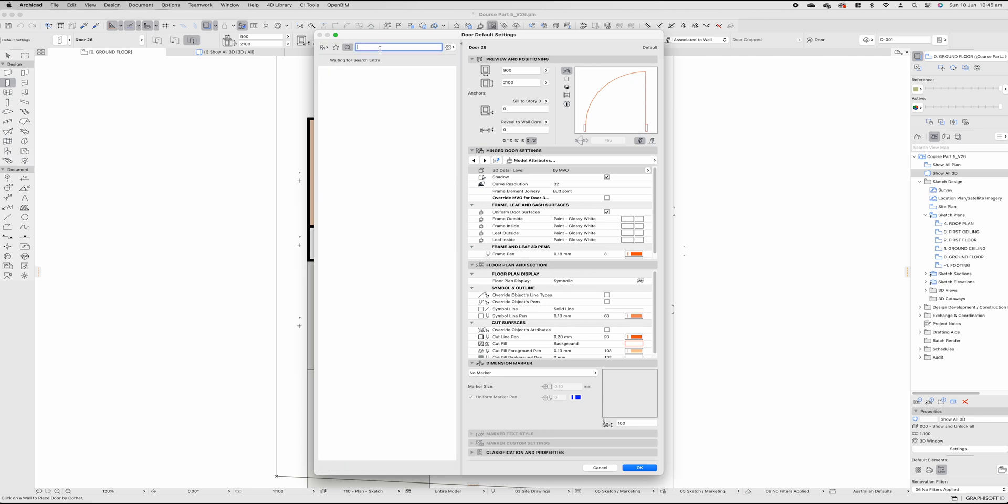
pyautogui.write('door')
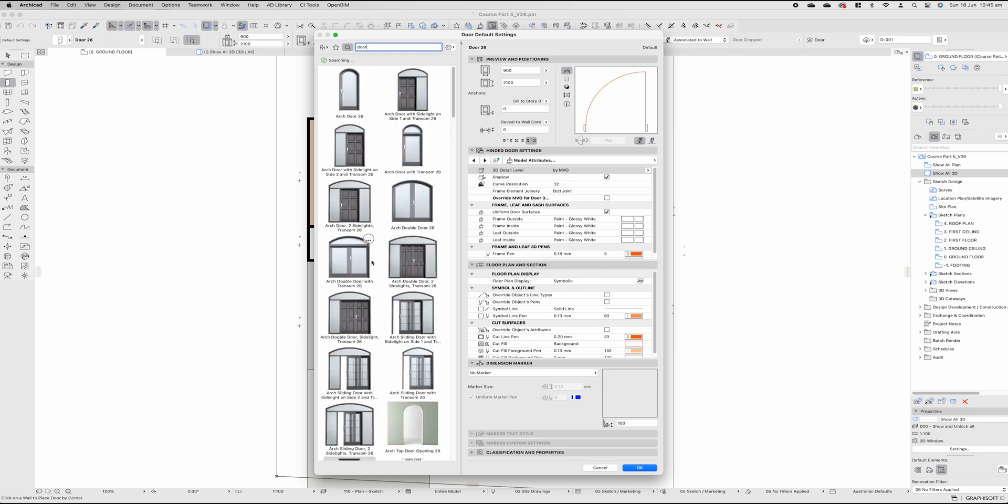
# Return to the library folder view and select Door 26 in Hinged Doors 26
pyautogui.click(322, 48)
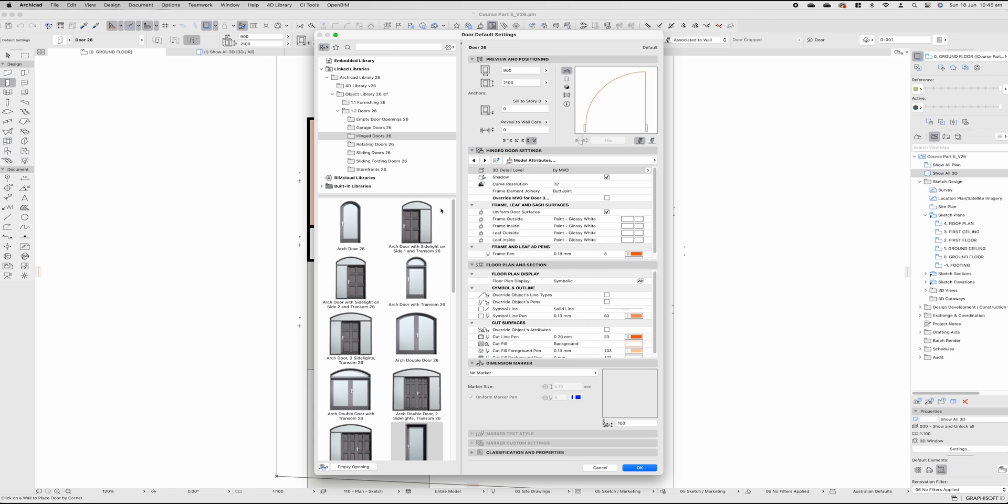
pyautogui.scroll(-3, 420, 326)
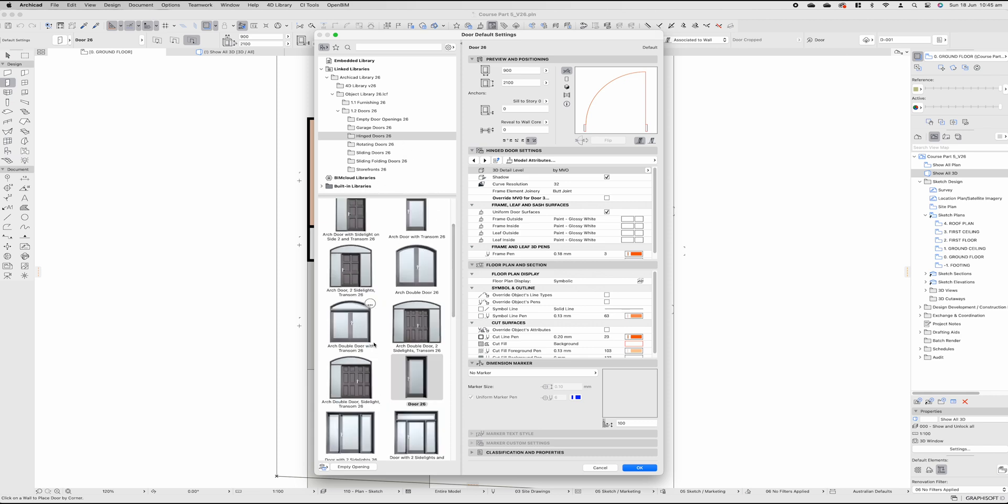
pyautogui.click(418, 382)
# Look through the other hinged door types, including the sidelight, transom and double door variants
pyautogui.scroll(-1, 410, 376)
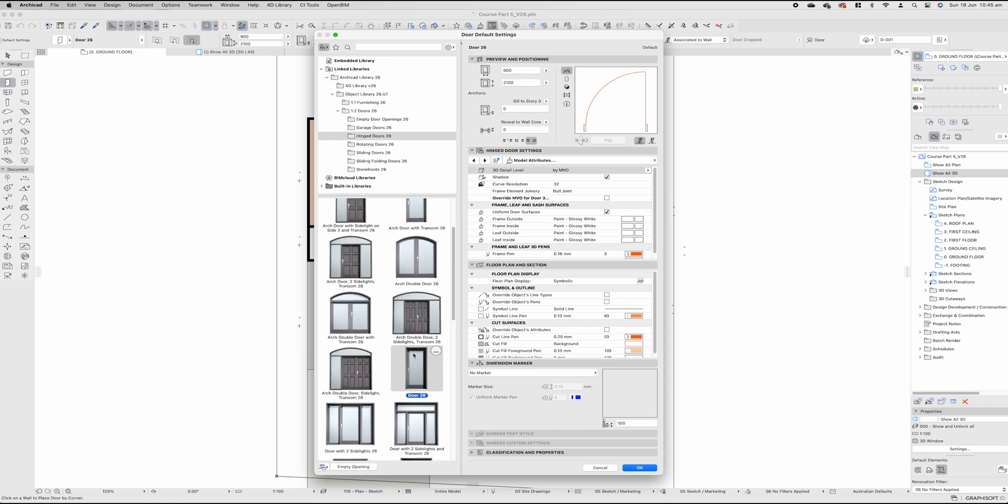
pyautogui.scroll(-1, 428, 368)
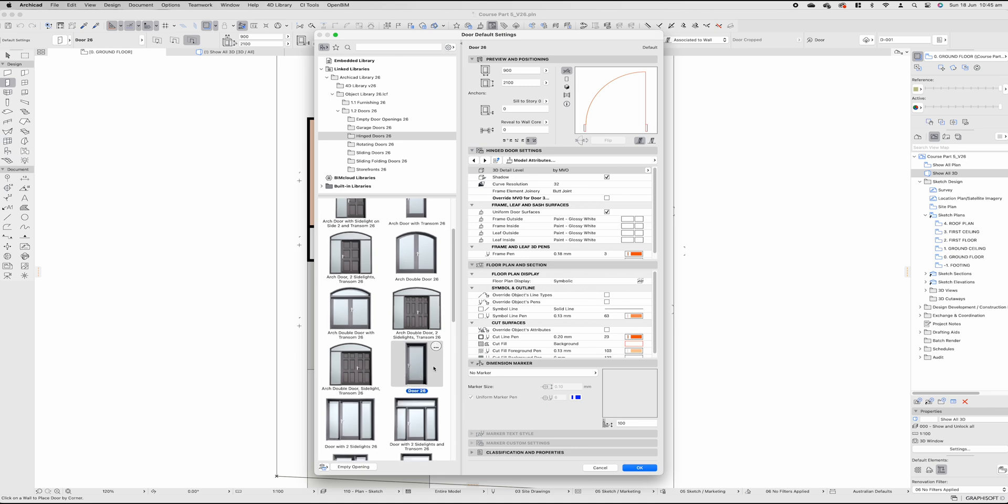
pyautogui.scroll(-2, 420, 357)
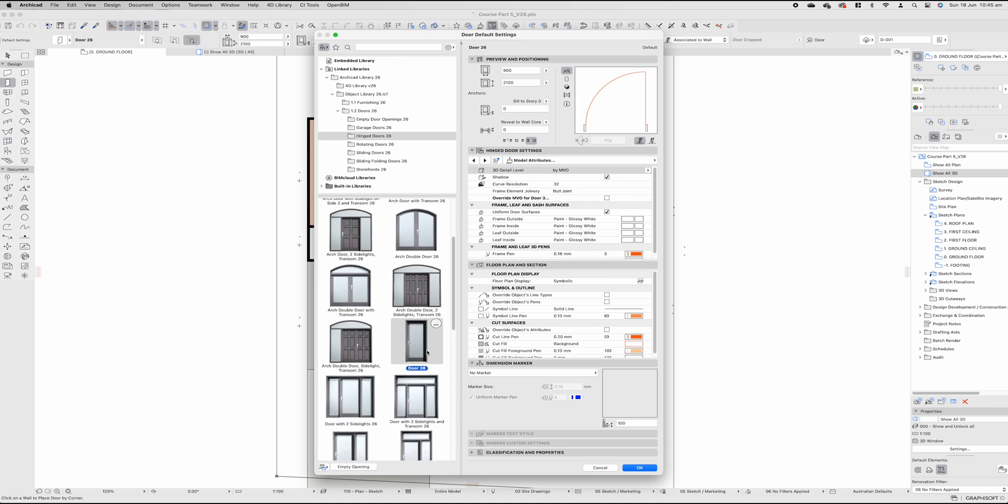
pyautogui.scroll(-14, 395, 372)
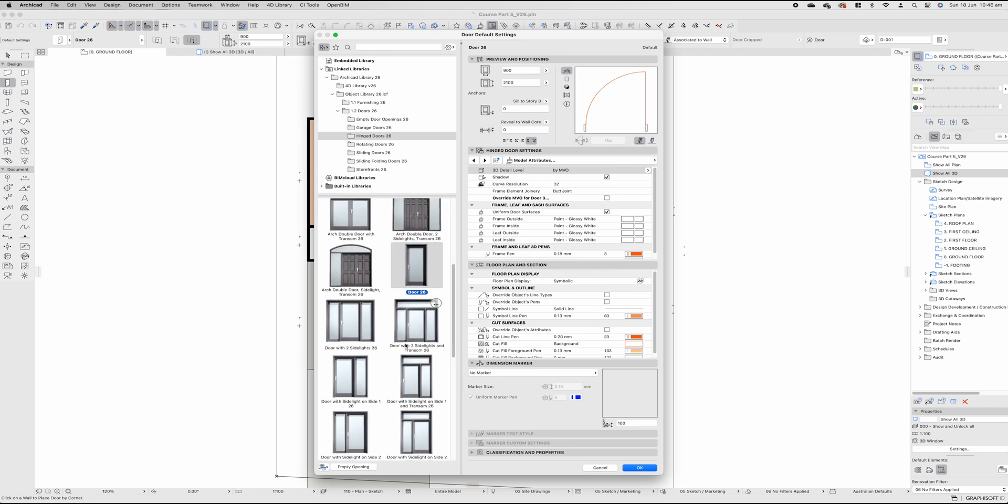
pyautogui.scroll(-20, 395, 373)
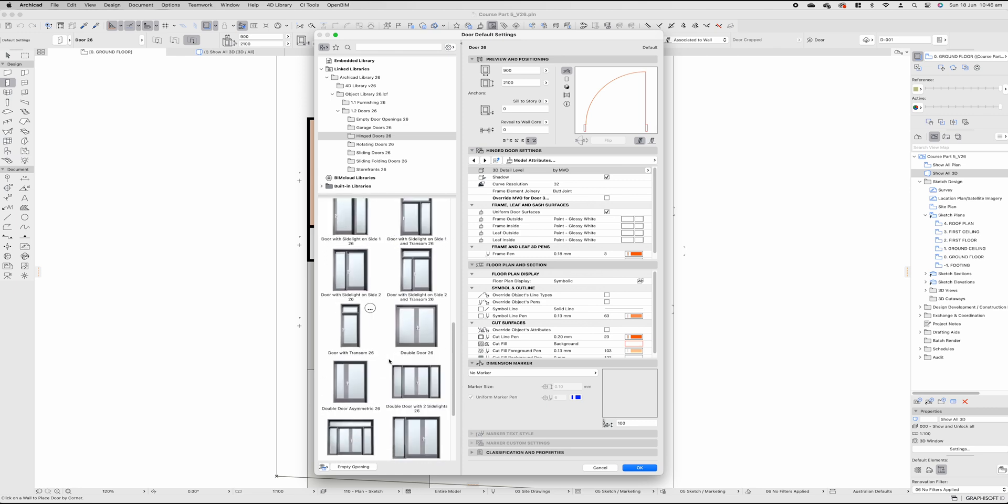
pyautogui.scroll(20, 412, 376)
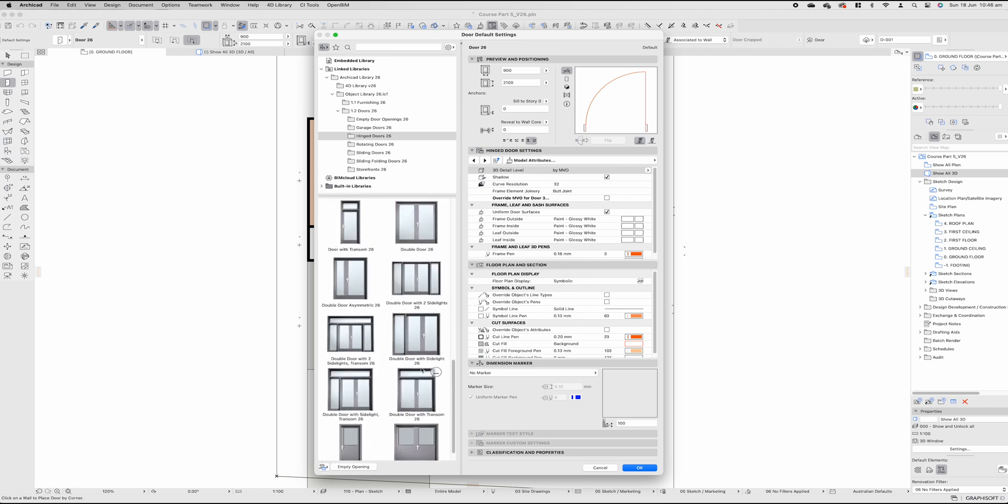
pyautogui.scroll(6, 420, 358)
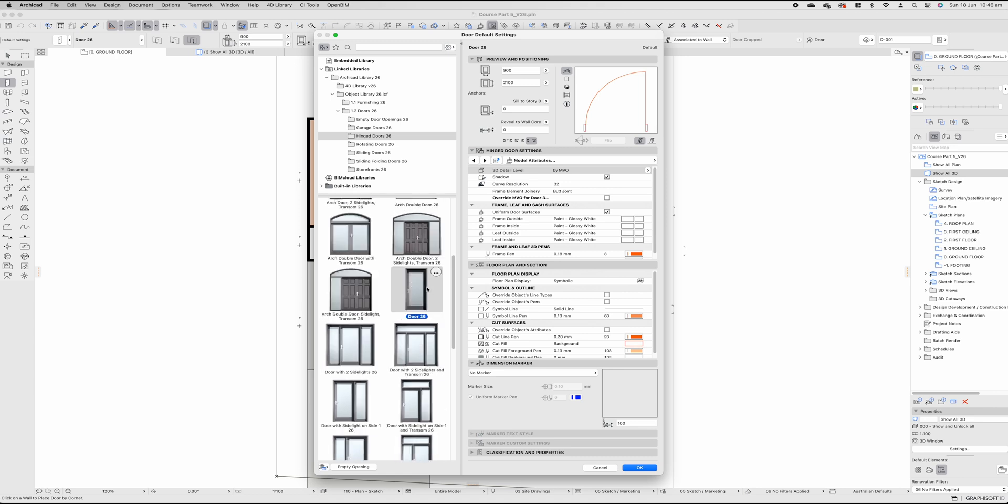
# Show the Nominal Sizes and Tolerance page of the hinged door settings
pyautogui.click(604, 160)
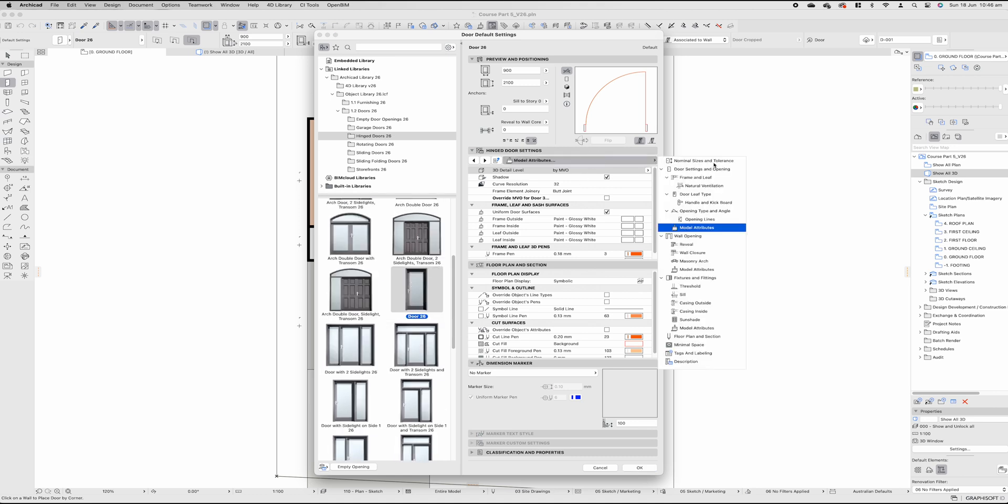
pyautogui.click(706, 161)
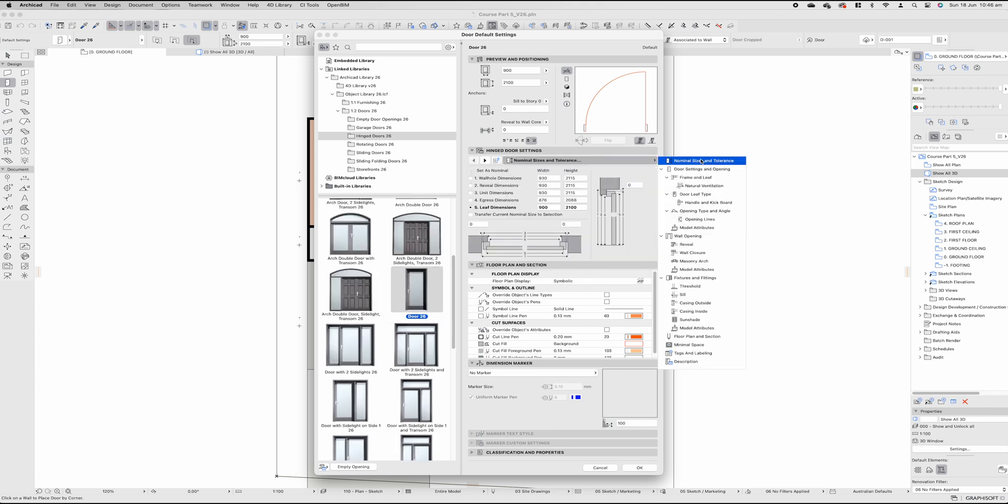
pyautogui.click(642, 174)
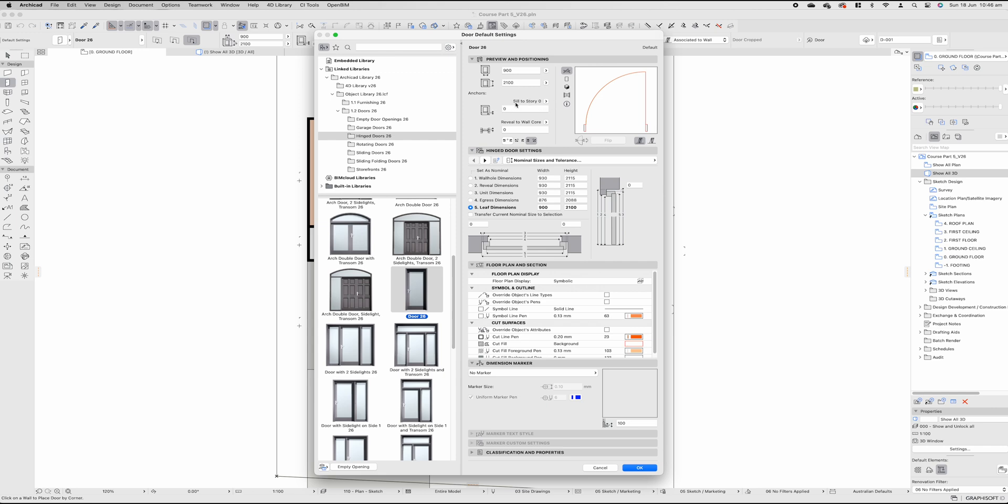
# Examine the door in its plan, elevation, 3D and picture previews, read its object information, and return to the plan preview
pyautogui.click(566, 86)
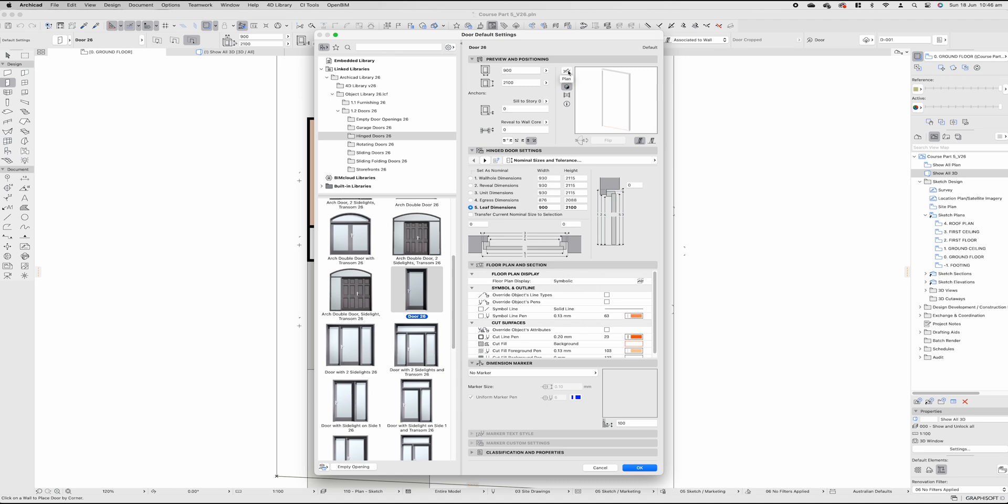
pyautogui.click(567, 71)
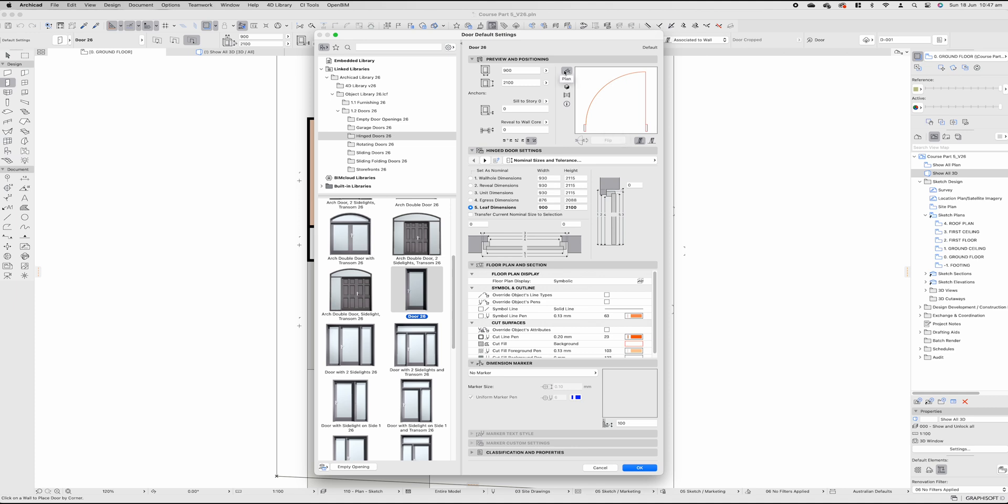
pyautogui.click(567, 79)
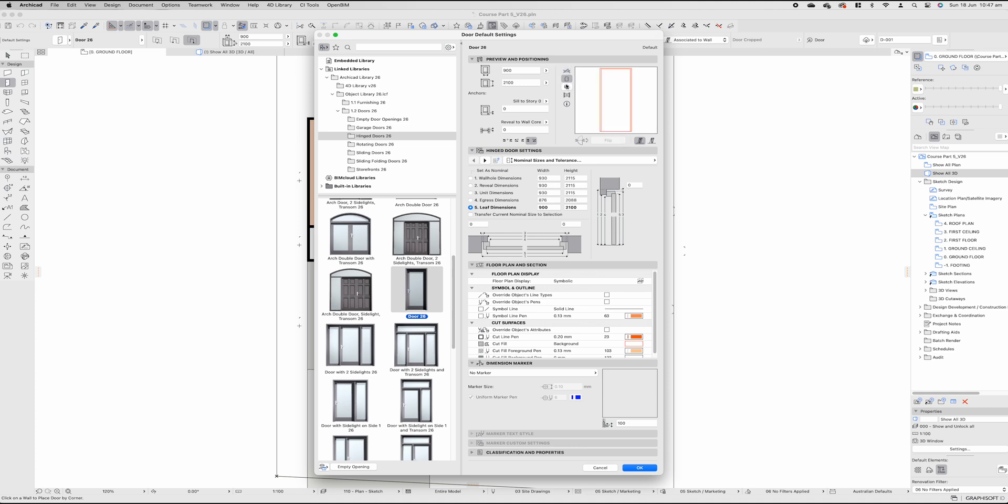
pyautogui.click(566, 87)
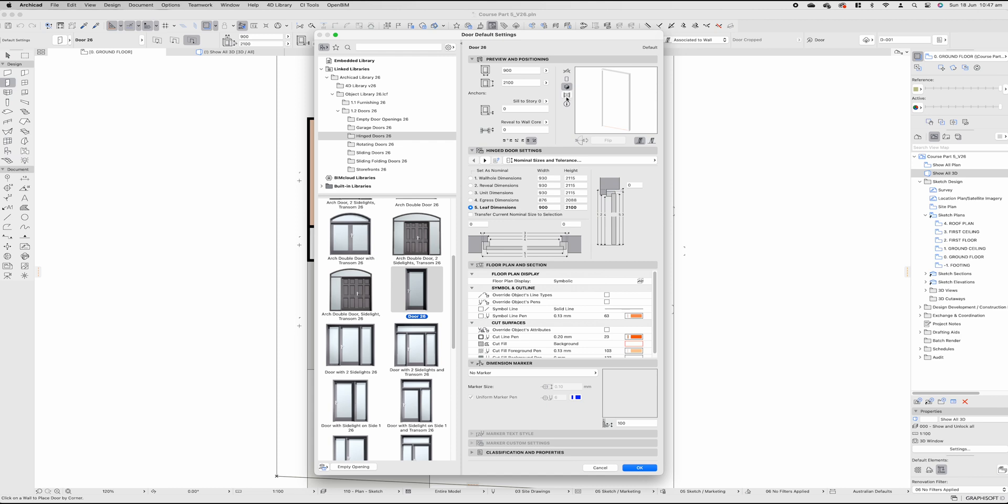
pyautogui.click(567, 95)
pyautogui.moveTo(567, 104)
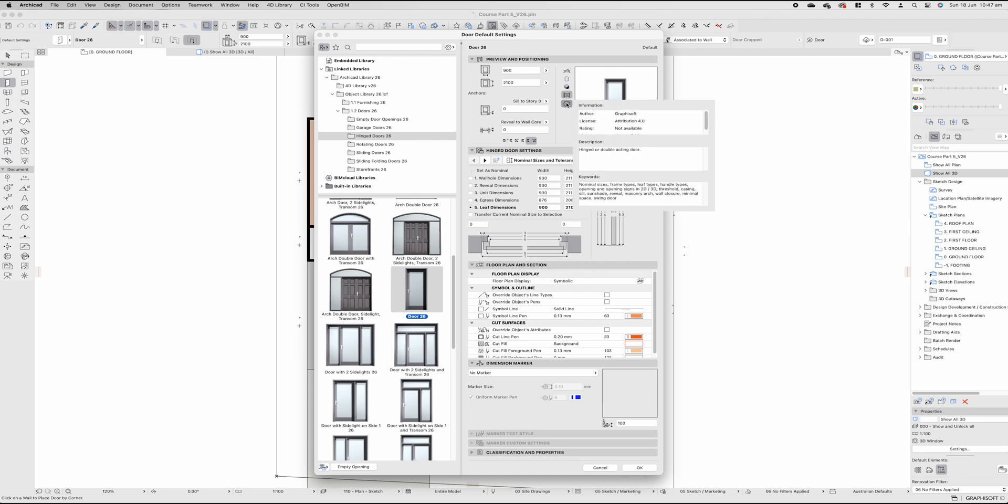
pyautogui.click(567, 72)
pyautogui.click(567, 79)
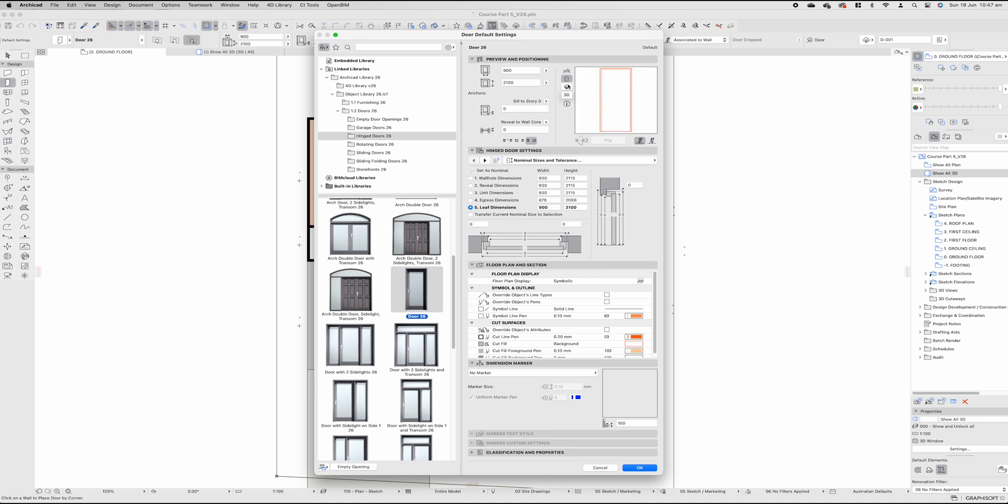
pyautogui.click(567, 88)
pyautogui.click(567, 72)
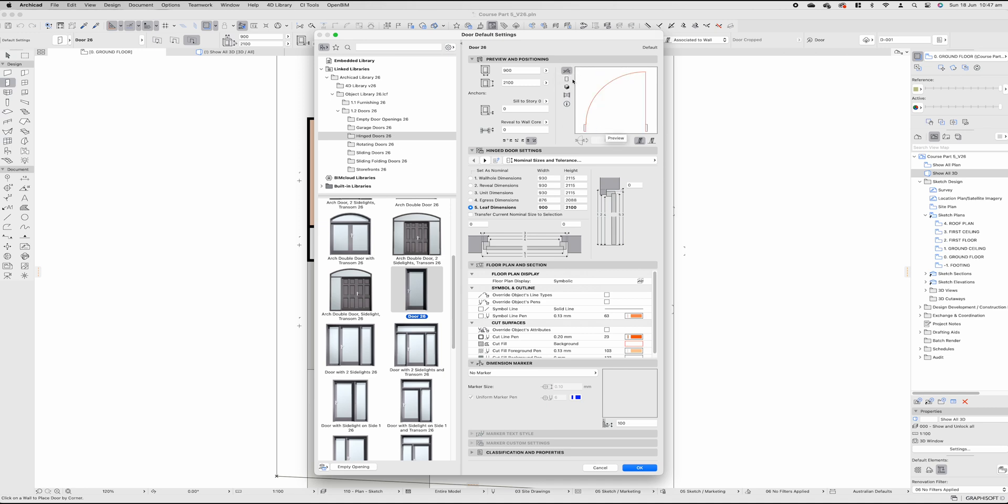
pyautogui.click(567, 80)
pyautogui.click(567, 87)
pyautogui.click(567, 71)
# Inspect the nominal width values for the wallhole, reveal and unit dimensions
pyautogui.doubleClick(550, 179)
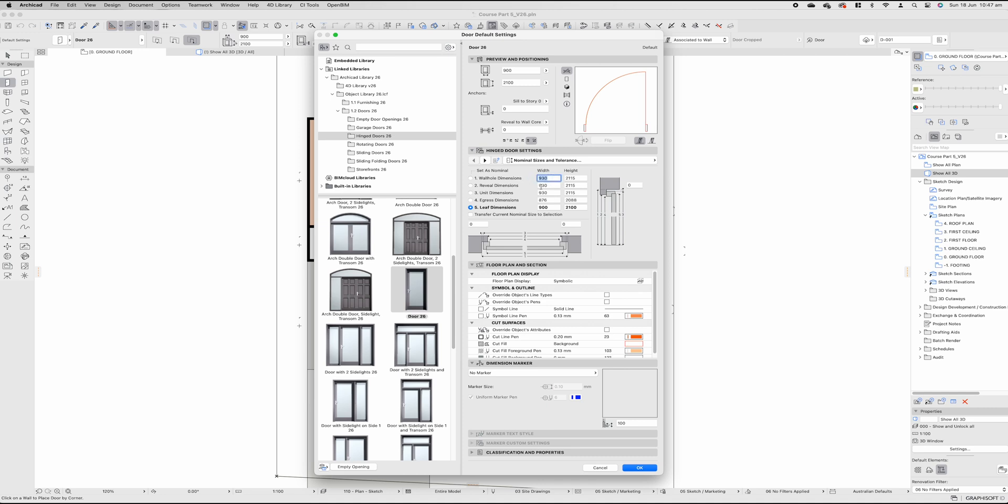
pyautogui.doubleClick(550, 186)
pyautogui.click(554, 193)
# Look through the door leaf styles in the Door Settings and Opening page and set the leaf to H-V Grid
pyautogui.click(486, 161)
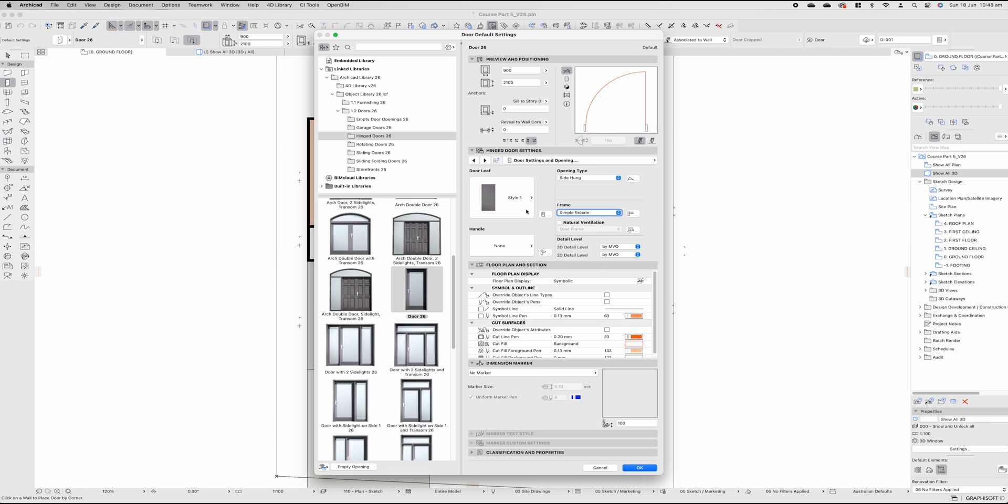
pyautogui.click(505, 203)
pyautogui.scroll(-20, 592, 324)
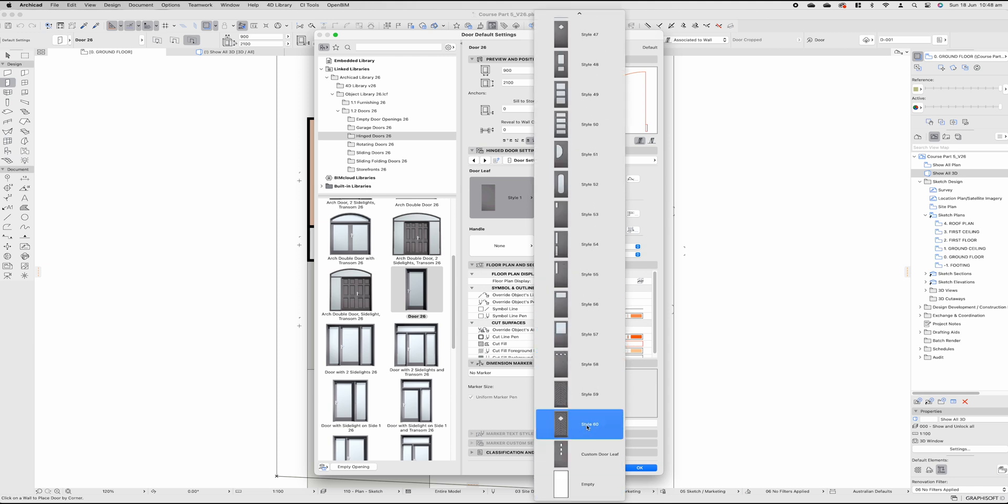
pyautogui.scroll(20, 587, 424)
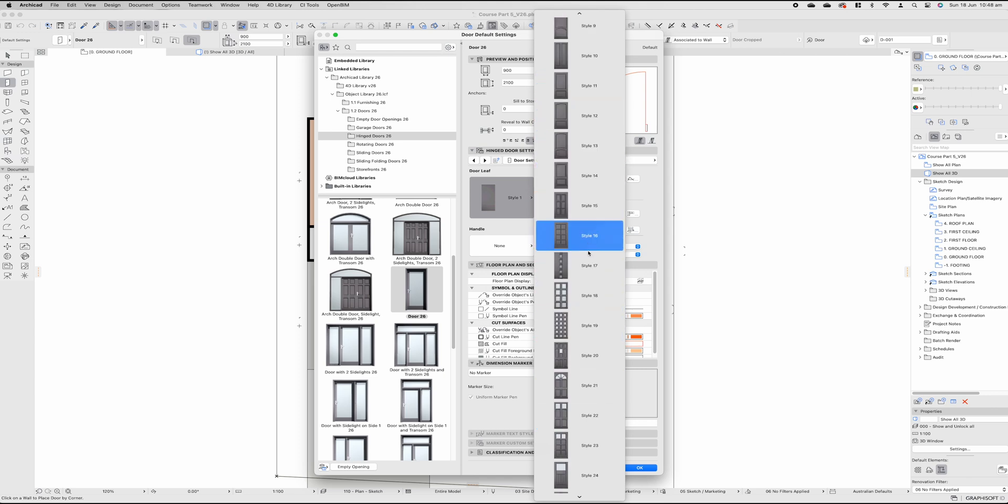
pyautogui.scroll(-10, 593, 294)
pyautogui.scroll(-12, 593, 297)
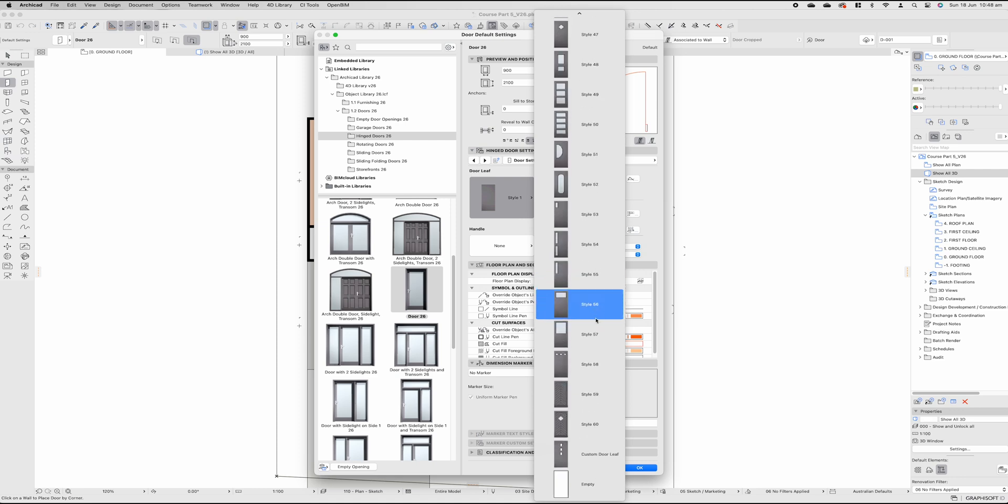
pyautogui.scroll(20, 588, 340)
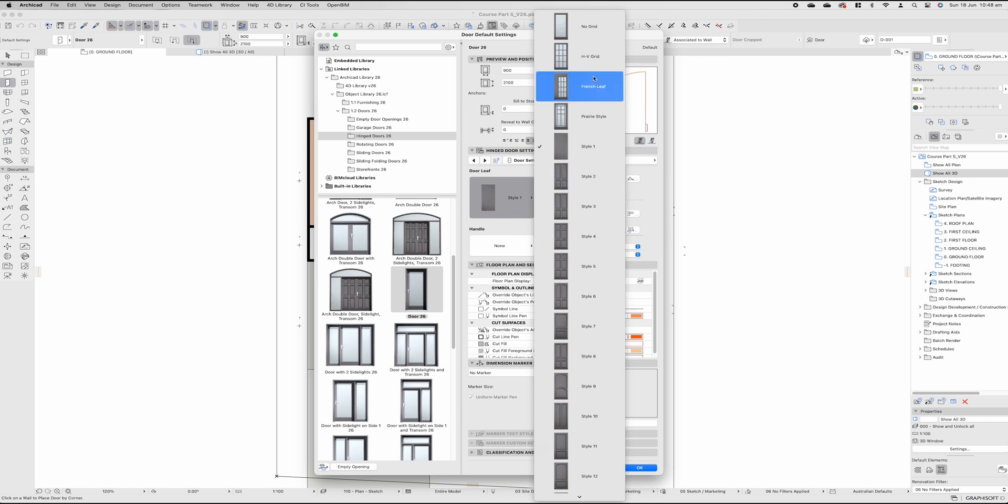
pyautogui.click(593, 57)
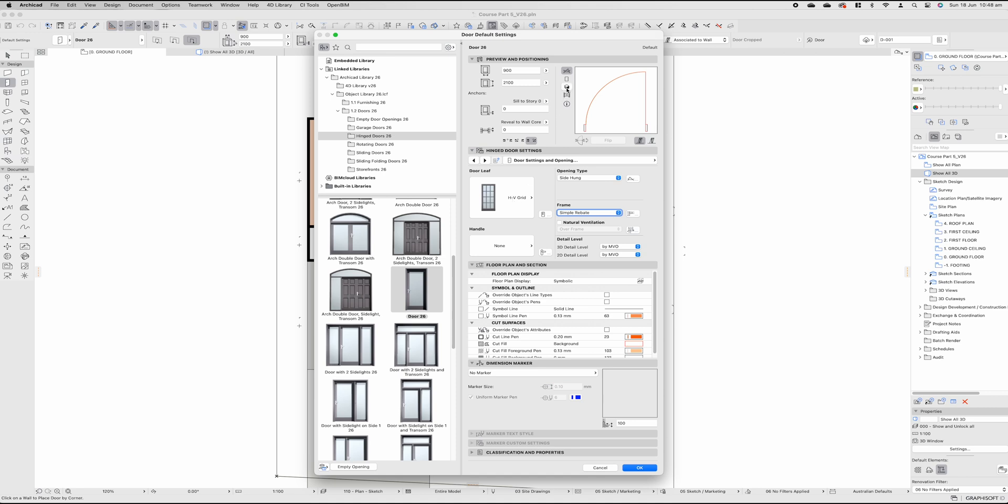
# Show the door's elevation preview and set its handle to Handle 1
pyautogui.click(567, 78)
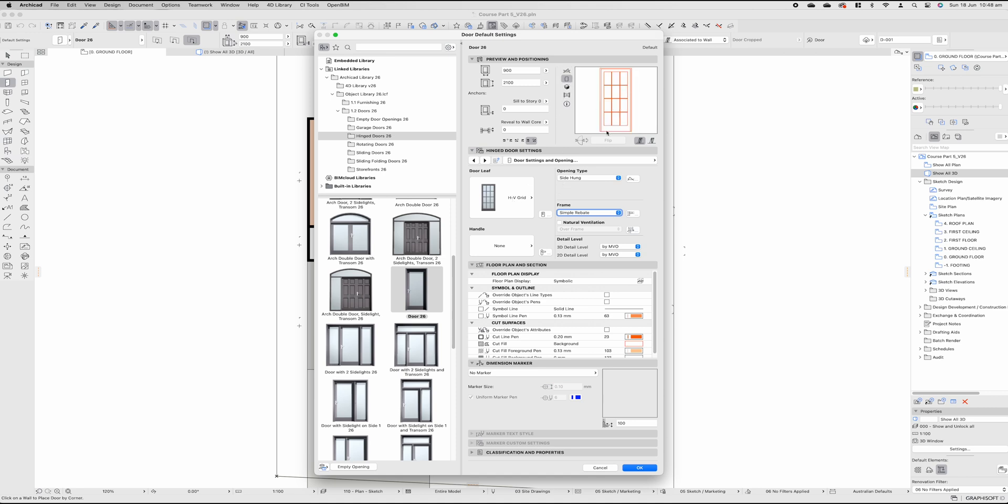
pyautogui.click(503, 245)
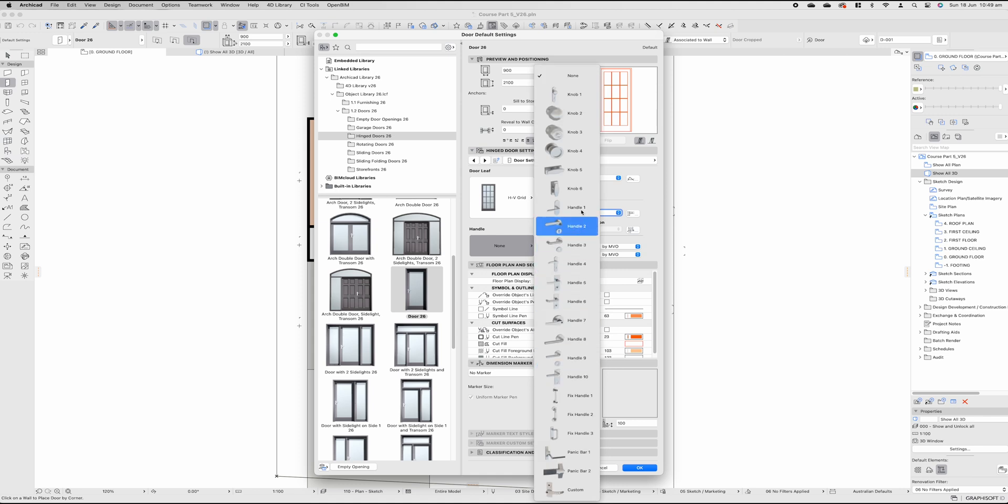
pyautogui.click(575, 207)
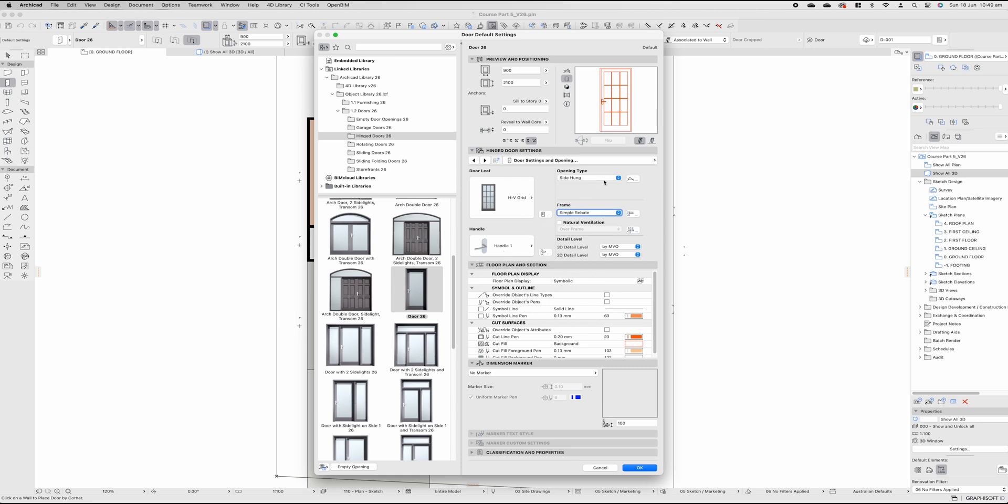
# Check the frame type options, try natural ventilation over the frame and switch it off again
pyautogui.click(603, 212)
pyautogui.click(605, 227)
pyautogui.click(559, 223)
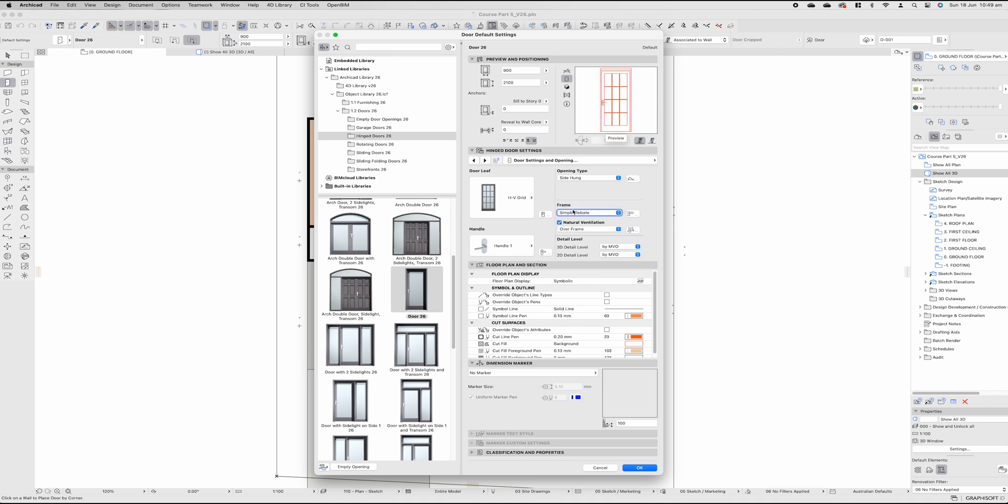
pyautogui.click(559, 223)
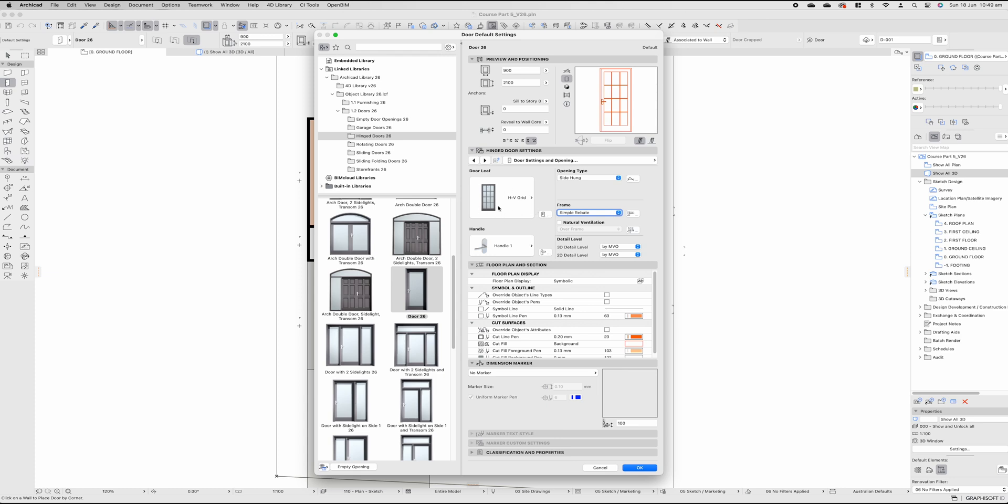
# Try a uniform frame width of 100 in the Frame and Leaf settings and restore it to 27
pyautogui.click(486, 161)
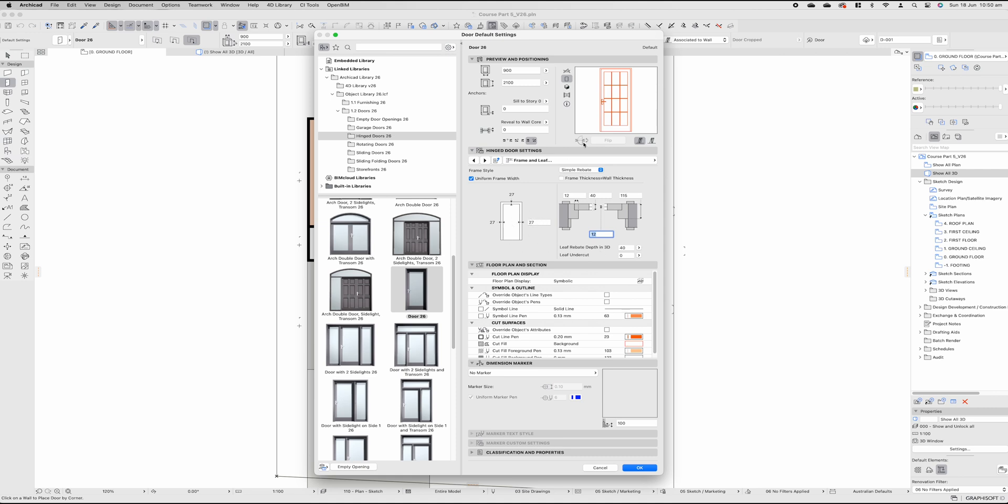
pyautogui.click(543, 222)
pyautogui.click(526, 214)
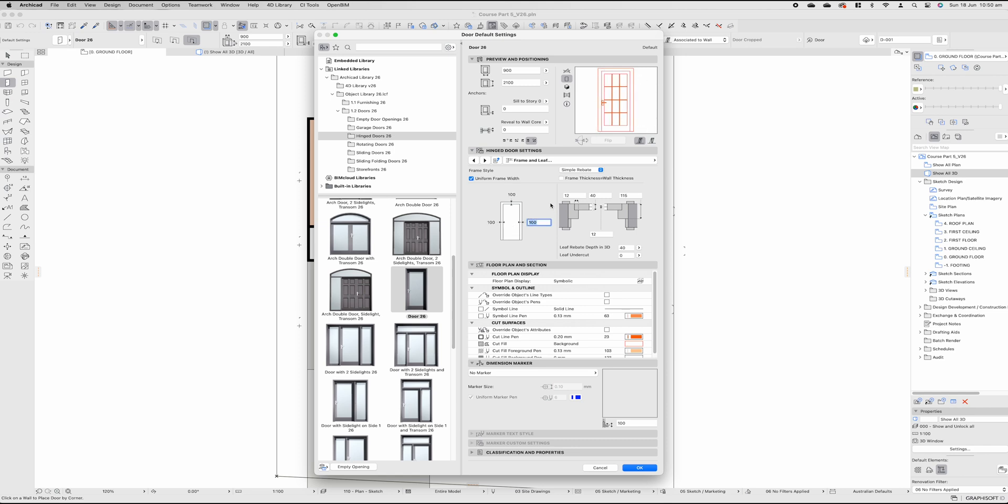
pyautogui.write('27')
pyautogui.press('Return')
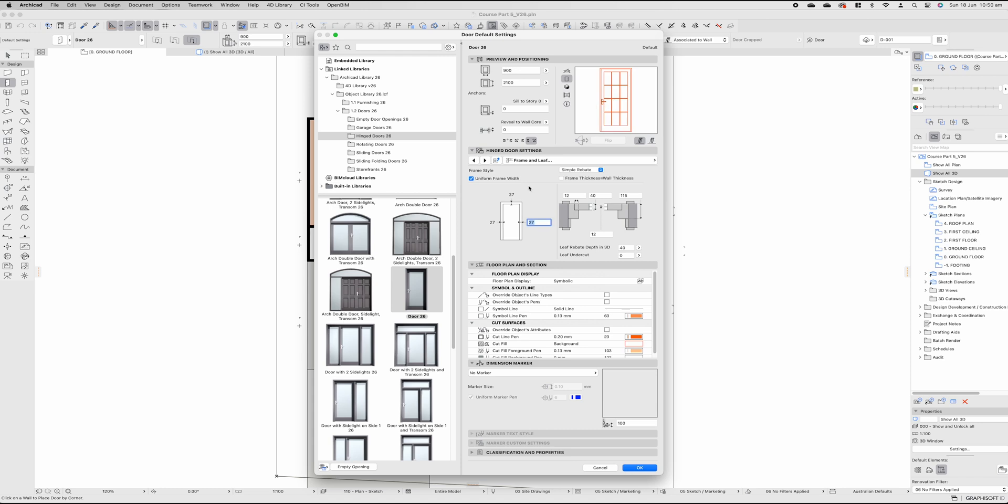
# View the Natural Ventilation page and the list of settings pages, and show the Door Leaf Type page
pyautogui.click(485, 160)
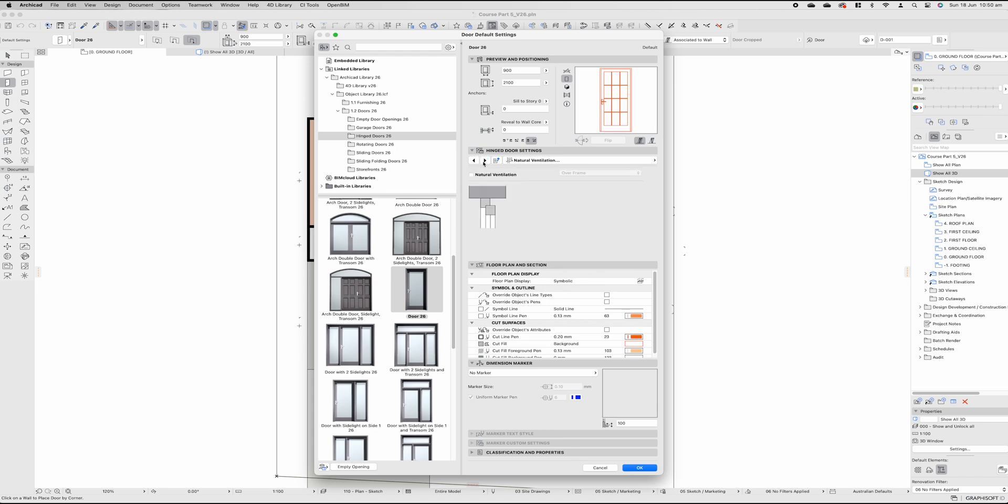
pyautogui.click(471, 175)
pyautogui.click(484, 160)
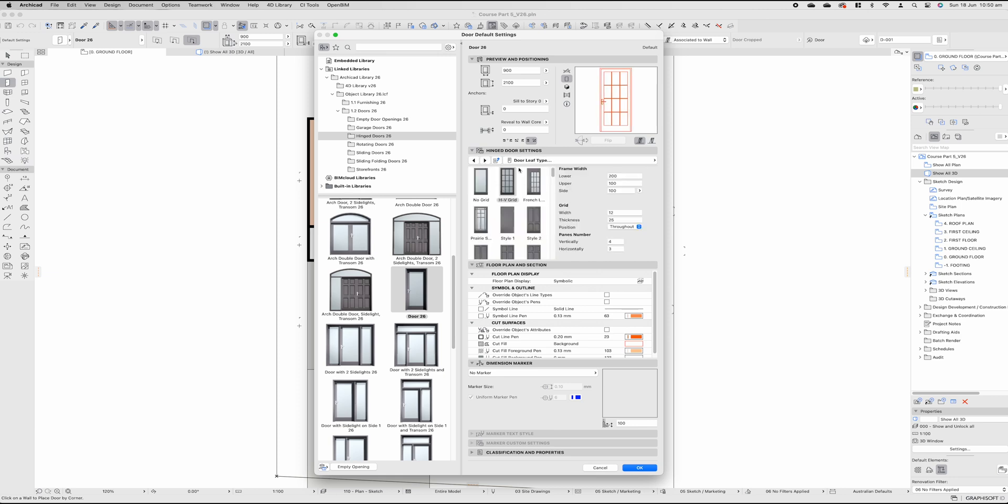
pyautogui.click(534, 160)
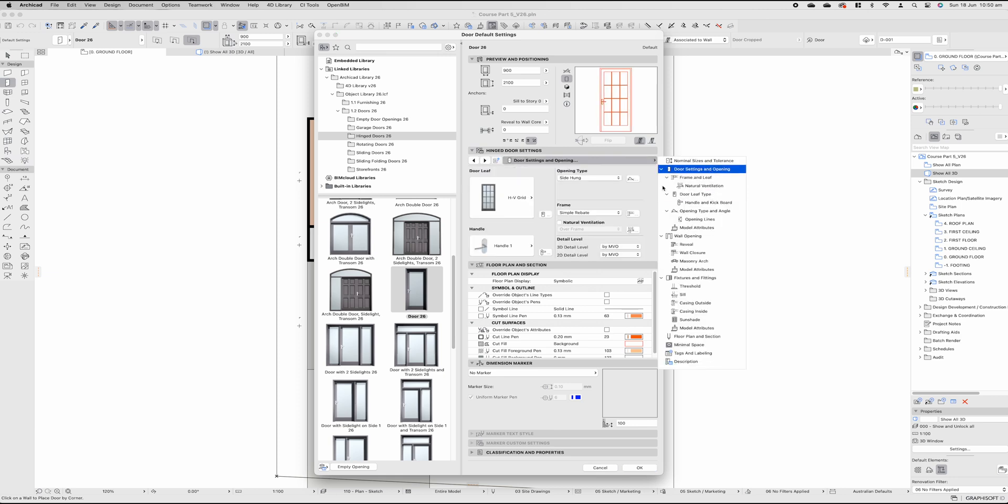
pyautogui.click(546, 217)
pyautogui.click(545, 214)
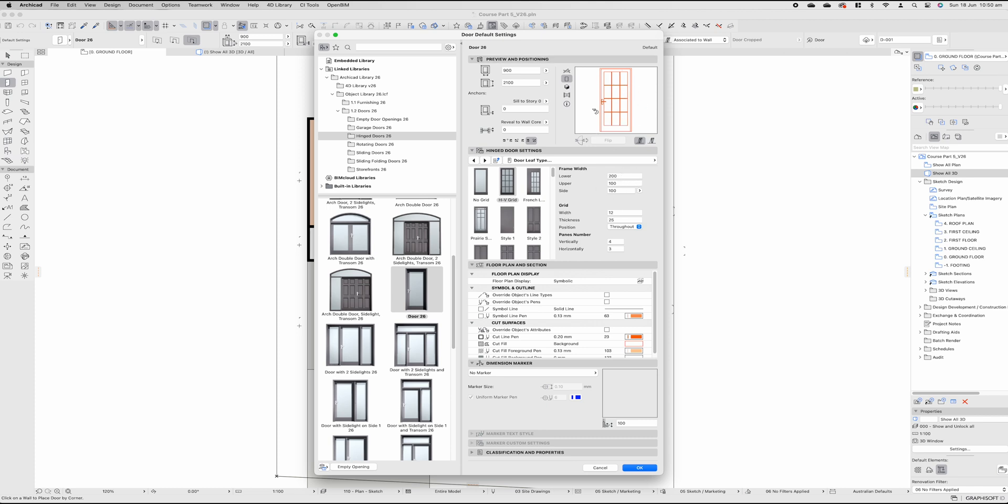
# Set the lower frame width of the door leaf to 100
pyautogui.doubleClick(629, 176)
pyautogui.write('100')
pyautogui.doubleClick(629, 183)
# Try a width of 50 for the leaf's grid bars and restore it to 12
pyautogui.doubleClick(627, 212)
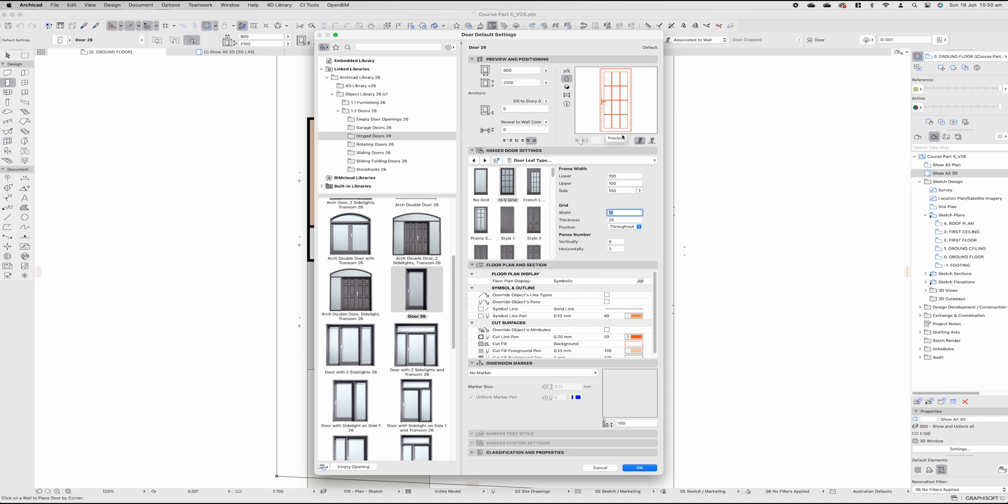
pyautogui.write('50')
pyautogui.press('Return')
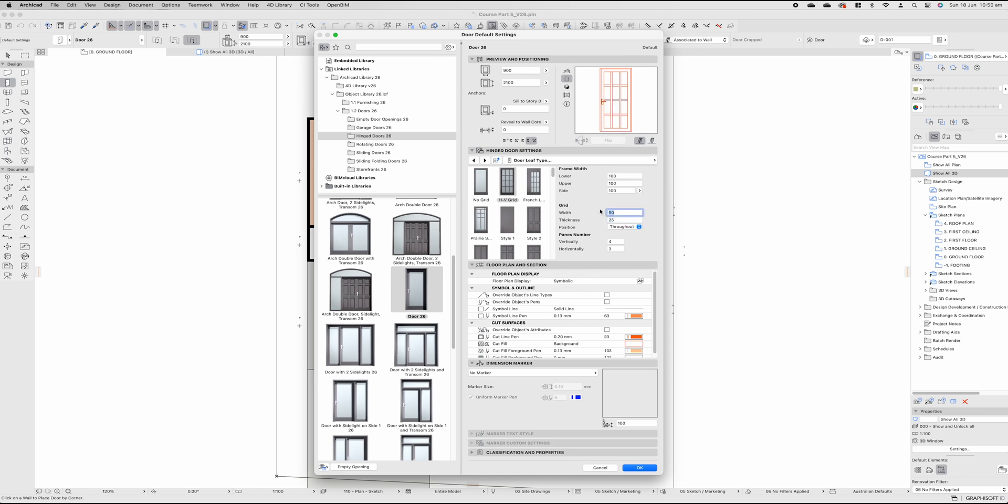
pyautogui.write('12')
# Inspect the available position options for the leaf's grid and leave it at Throughout
pyautogui.click(628, 227)
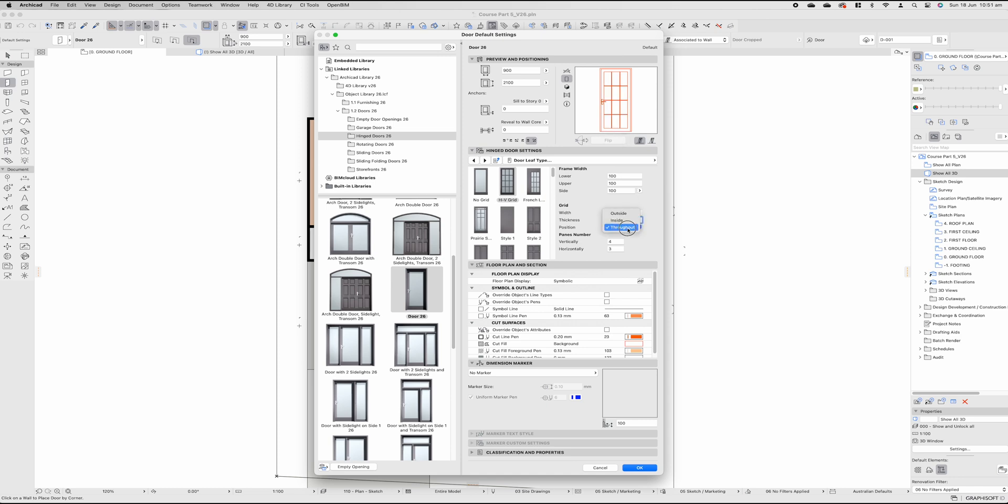
pyautogui.click(629, 227)
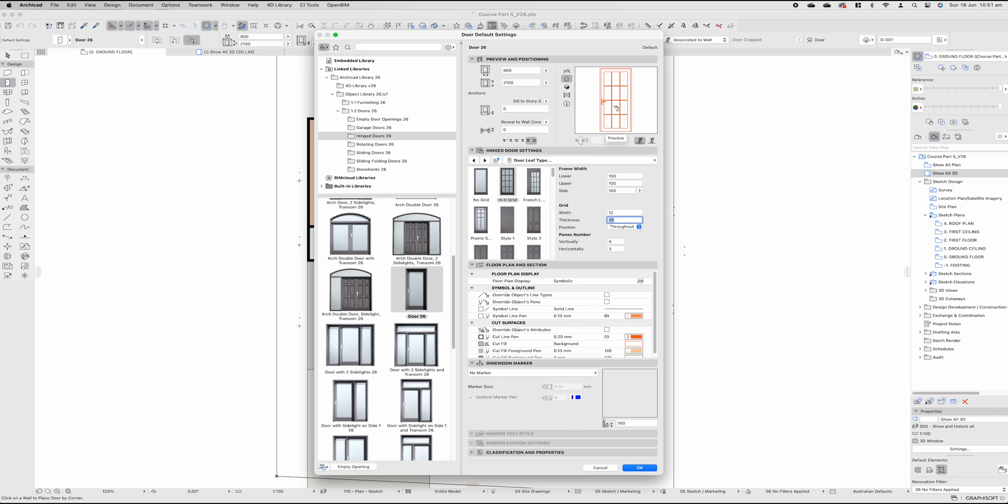
pyautogui.click(627, 228)
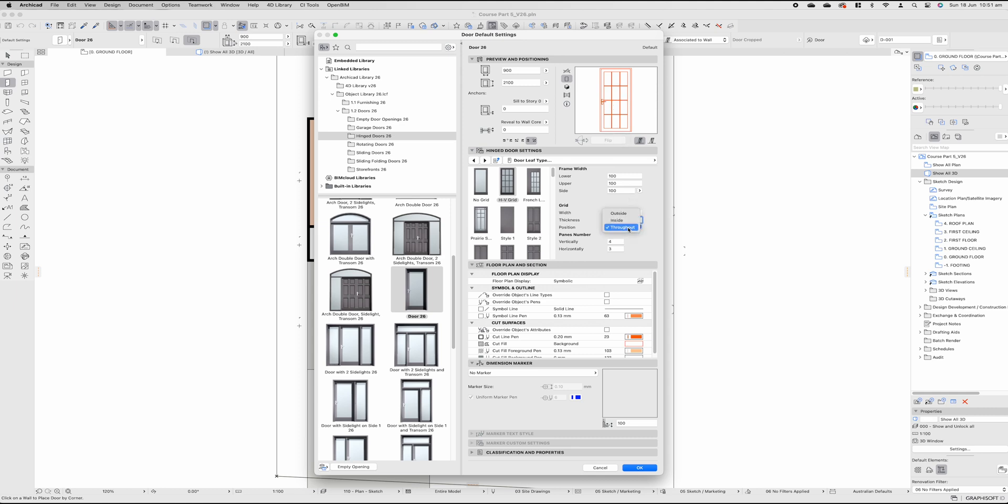
pyautogui.click(602, 124)
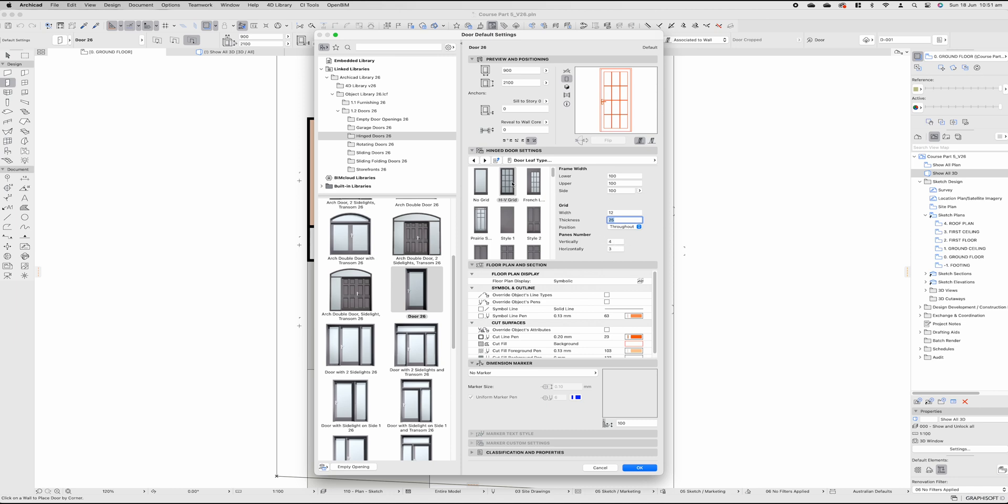
# Try 5 and 2 as the vertical number of panes and restore it to 4
pyautogui.press('Tab')
pyautogui.write('5')
pyautogui.press('BackSpace')
pyautogui.write('2')
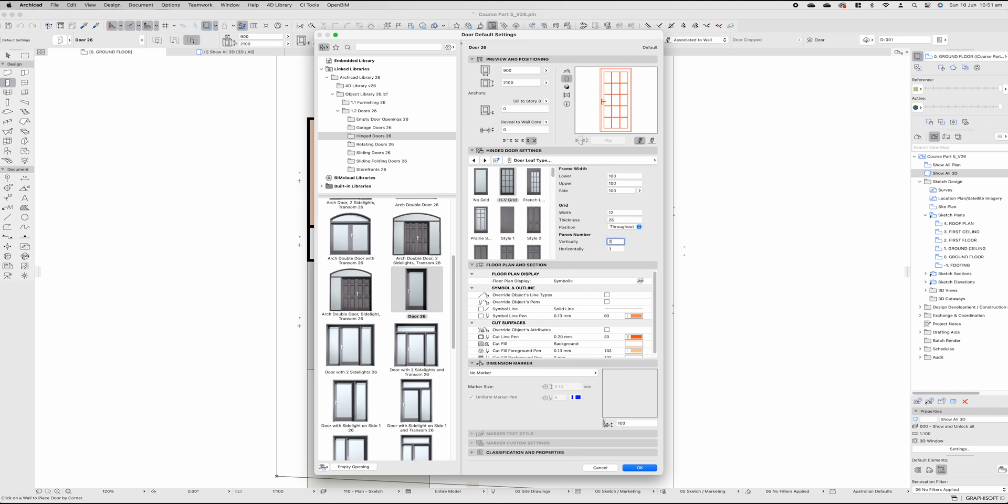
pyautogui.press('Tab')
pyautogui.hotkey('shift', 'Tab')
pyautogui.write('4')
# Set the horizontal number of panes to 2, try 3 panes vertically and return the vertical number to 4
pyautogui.press('Tab')
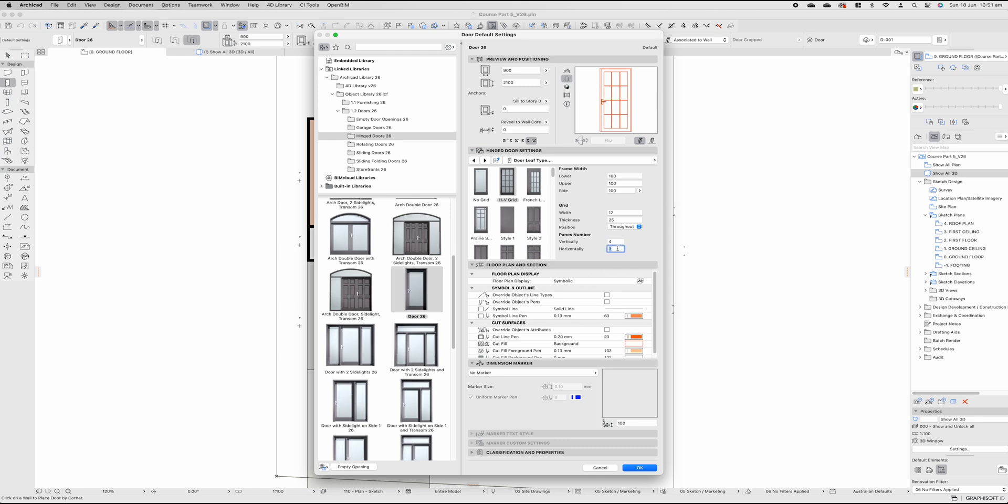
pyautogui.write('2')
pyautogui.hotkey('shift', 'Tab')
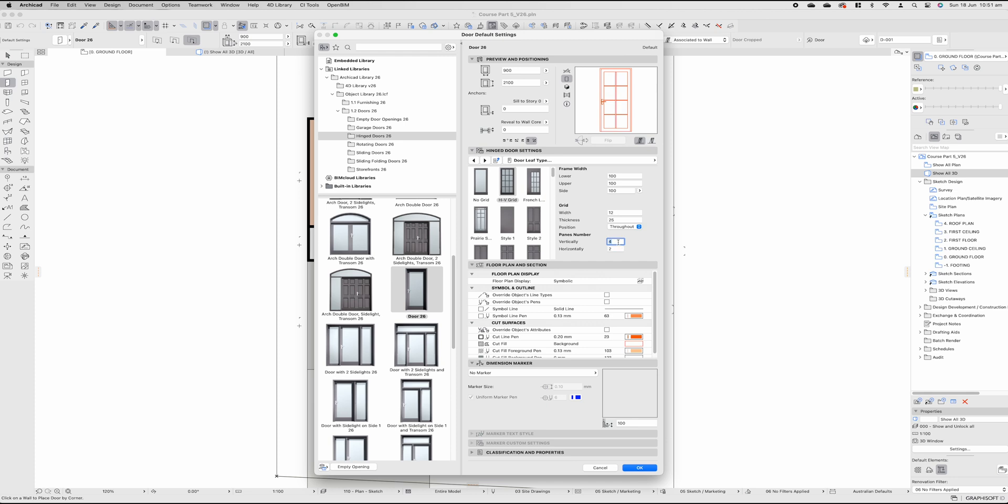
pyautogui.write('3')
pyautogui.click(618, 249)
pyautogui.moveTo(616, 241); pyautogui.dragTo(584, 236)
pyautogui.write('4')
pyautogui.click(632, 250)
# Look through the handle types in the Handle and Kick Board settings, keeping Handle 1
pyautogui.click(485, 160)
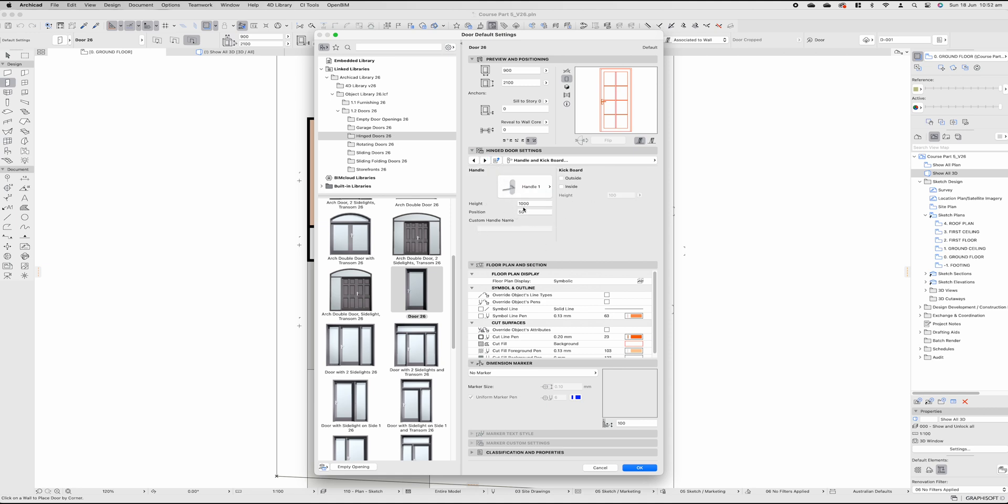
pyautogui.click(546, 188)
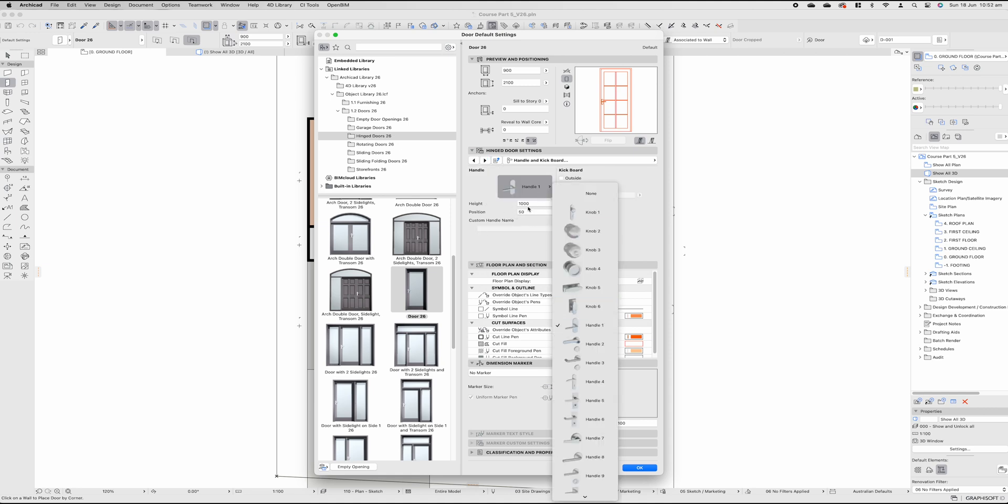
pyautogui.click(550, 211)
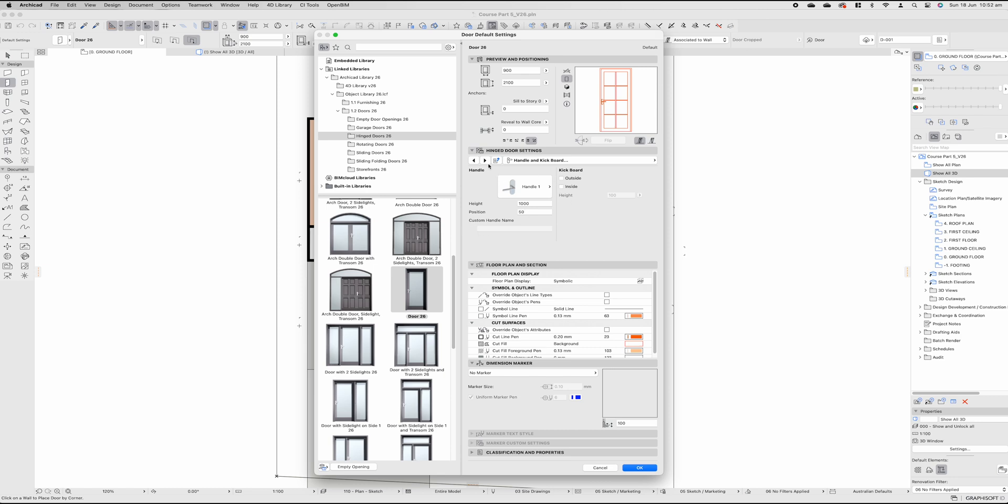
# Show the plan preview with the Opening Type and Angle settings, try a 2D opening angle of 45° and restore 90°
pyautogui.click(485, 160)
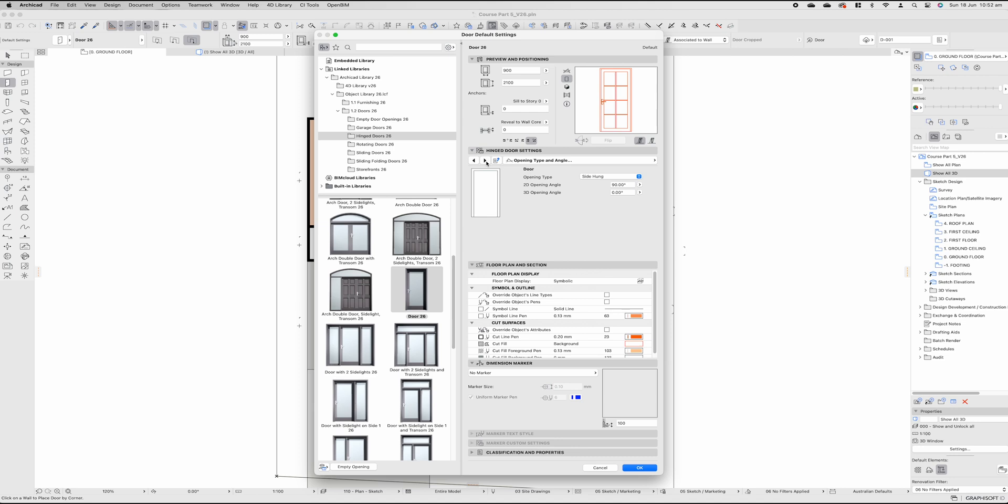
pyautogui.click(566, 71)
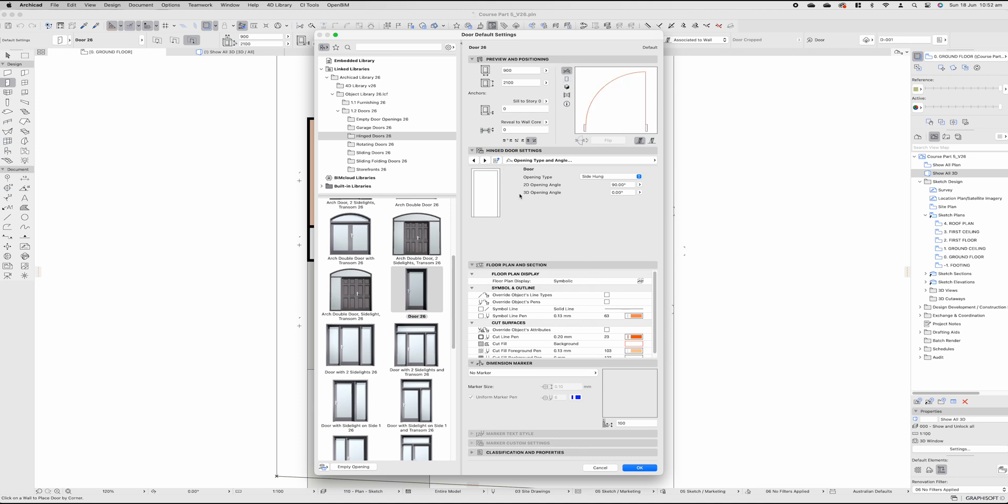
pyautogui.click(626, 186)
pyautogui.write('45')
pyautogui.click(624, 192)
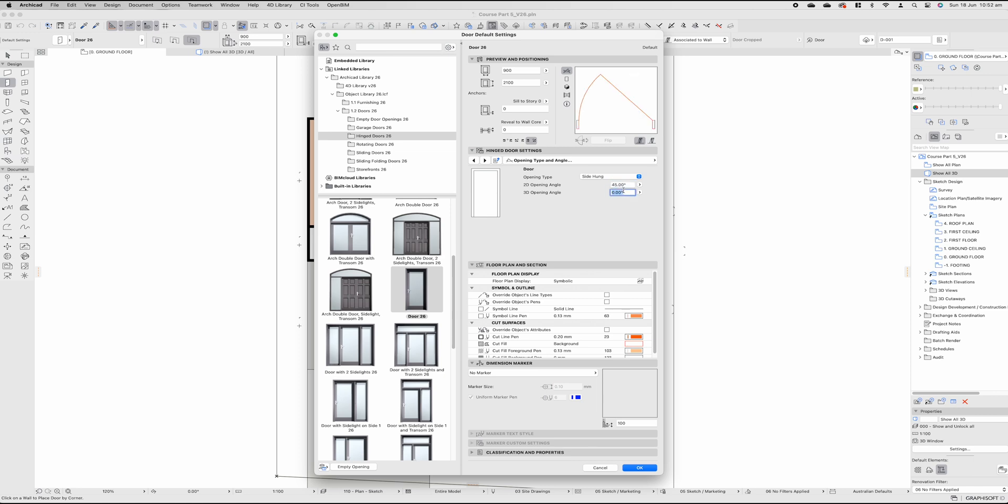
pyautogui.click(618, 184)
pyautogui.write('90')
pyautogui.click(622, 192)
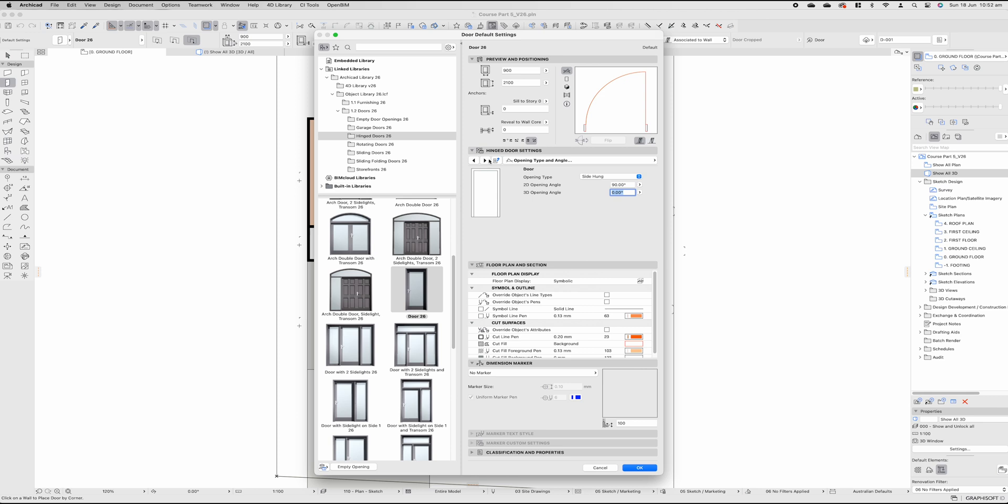
# Show the Opening Lines page of the hinged door settings
pyautogui.click(485, 161)
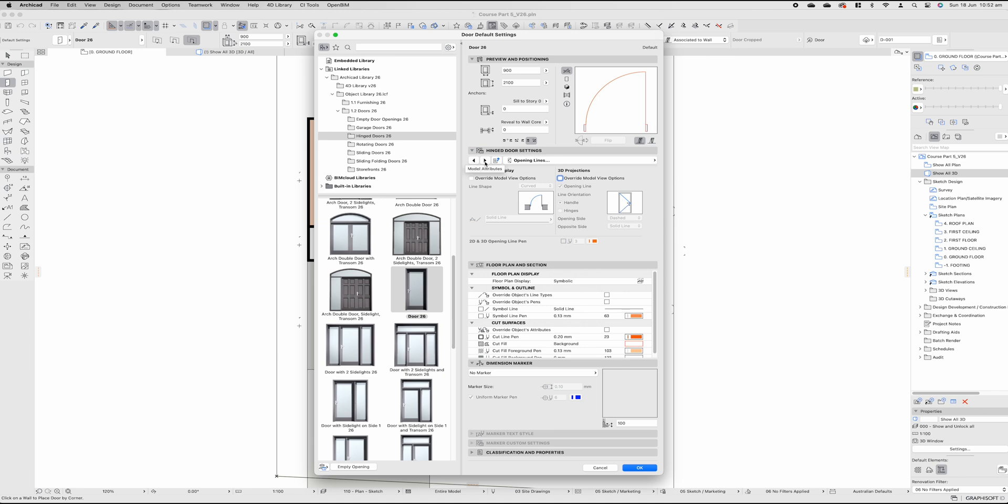
# In the door's Model Attributes with the 3D preview shown, set the Frame Outside surface to Paint - Inspired by COLORBOND Steel MONUMENT
pyautogui.click(485, 161)
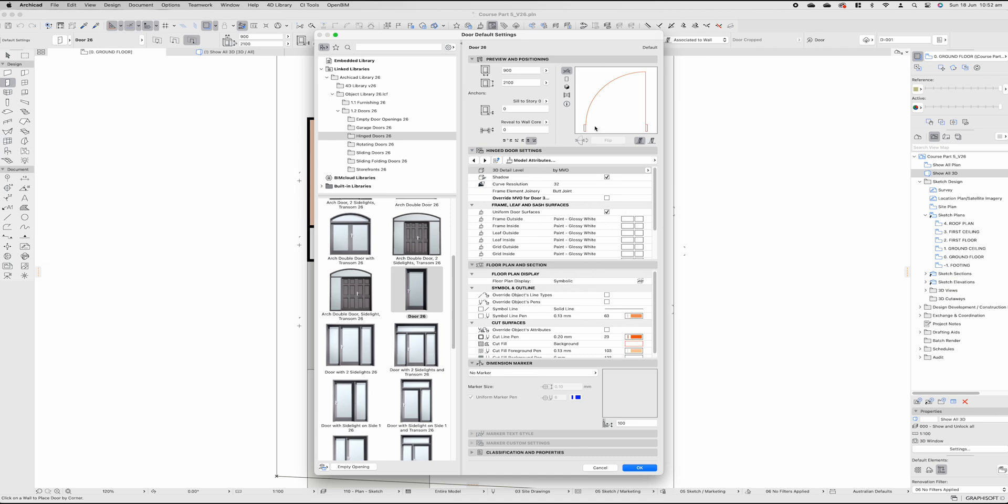
pyautogui.click(568, 87)
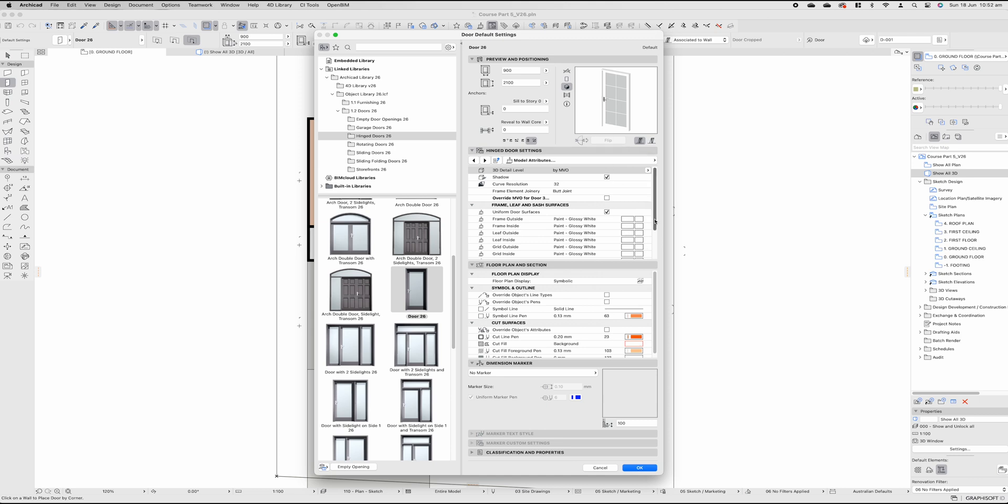
pyautogui.scroll(-2, 635, 220)
pyautogui.click(645, 205)
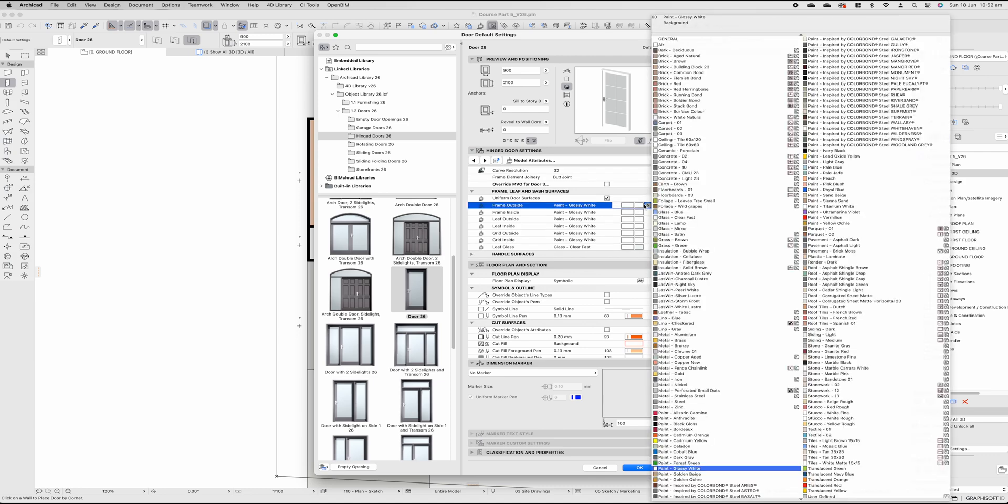
pyautogui.click(839, 73)
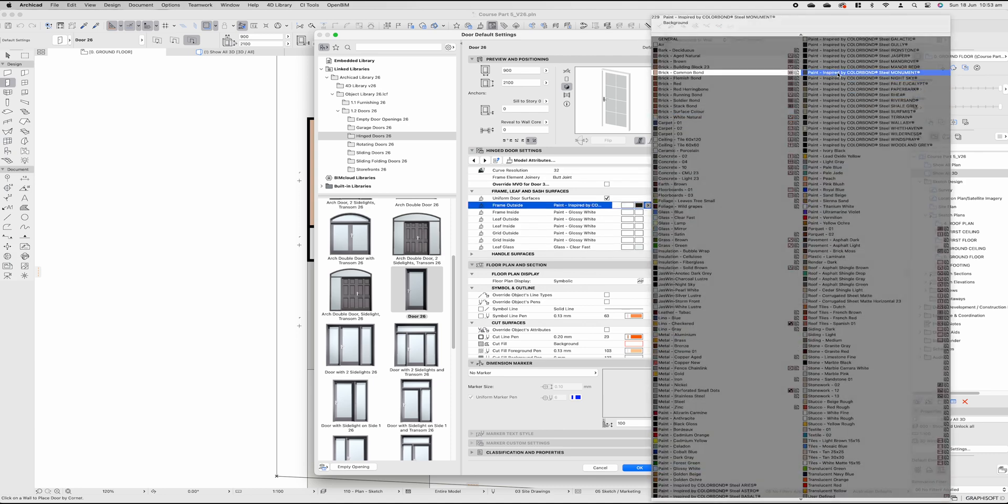
pyautogui.click(647, 212)
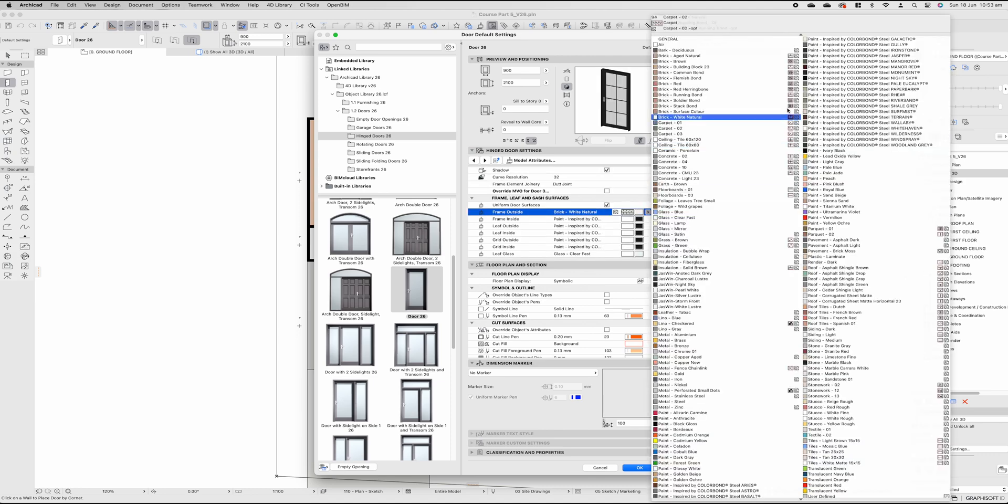
pyautogui.click(833, 72)
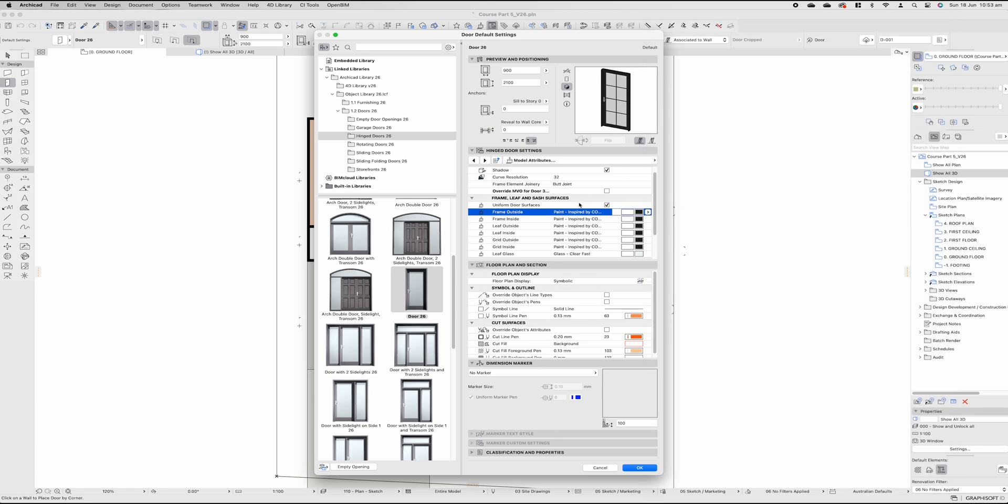
# Turn Uniform Door Surfaces off and on again, and look through the leaf glass surfaces, keeping Glass - Clear Fast
pyautogui.click(607, 205)
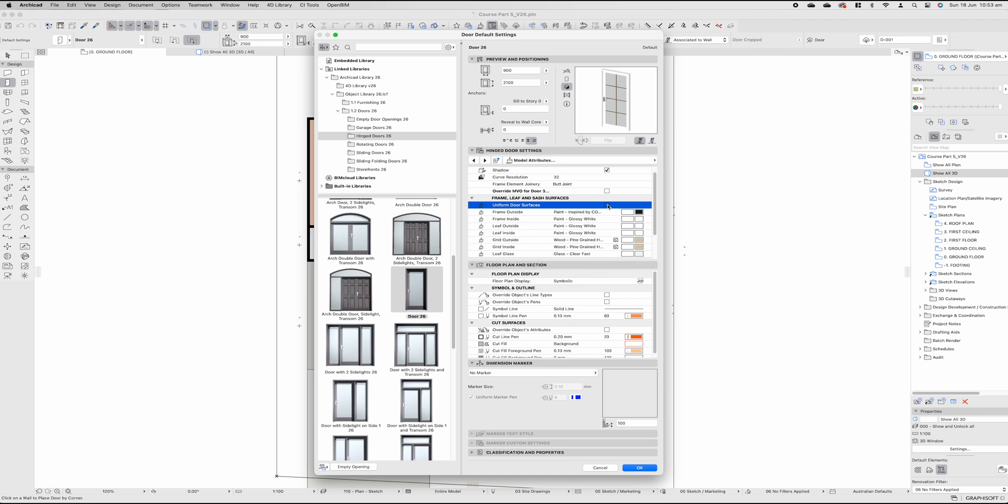
pyautogui.click(606, 204)
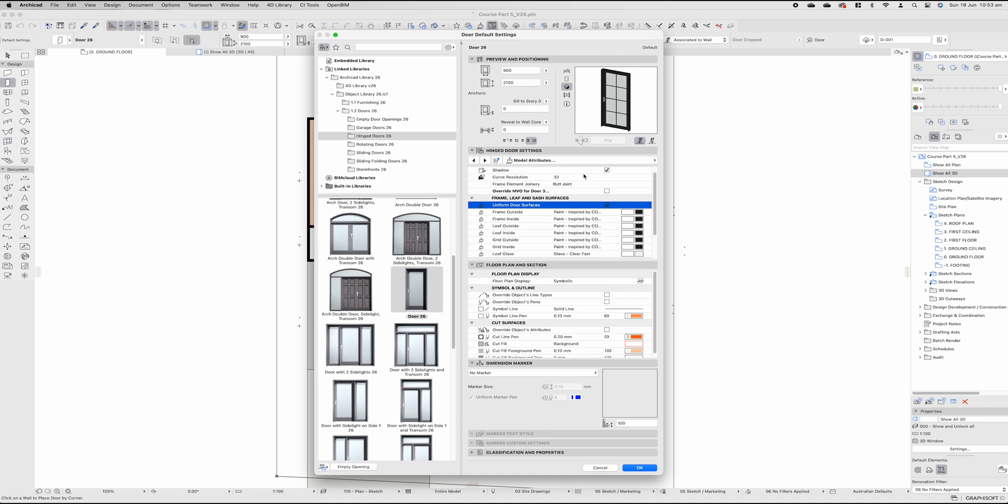
pyautogui.scroll(-1, 609, 215)
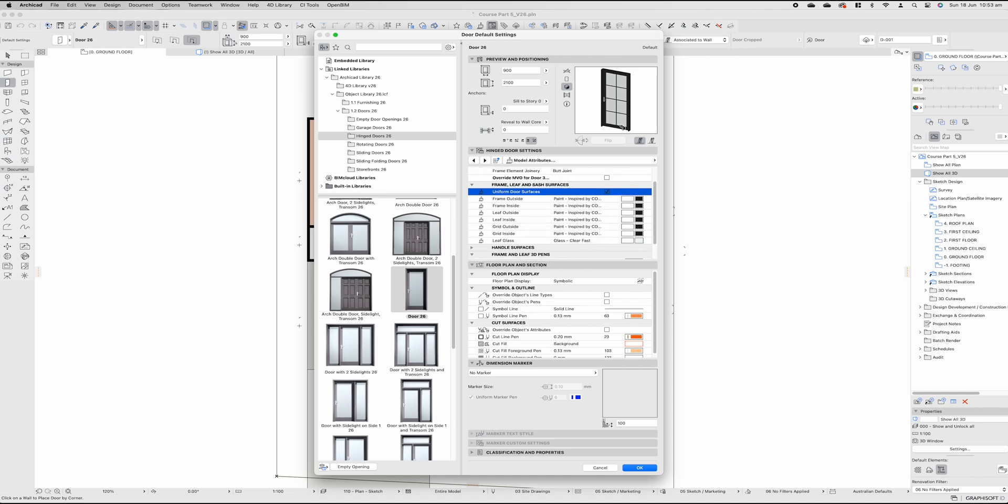
pyautogui.scroll(-1, 592, 222)
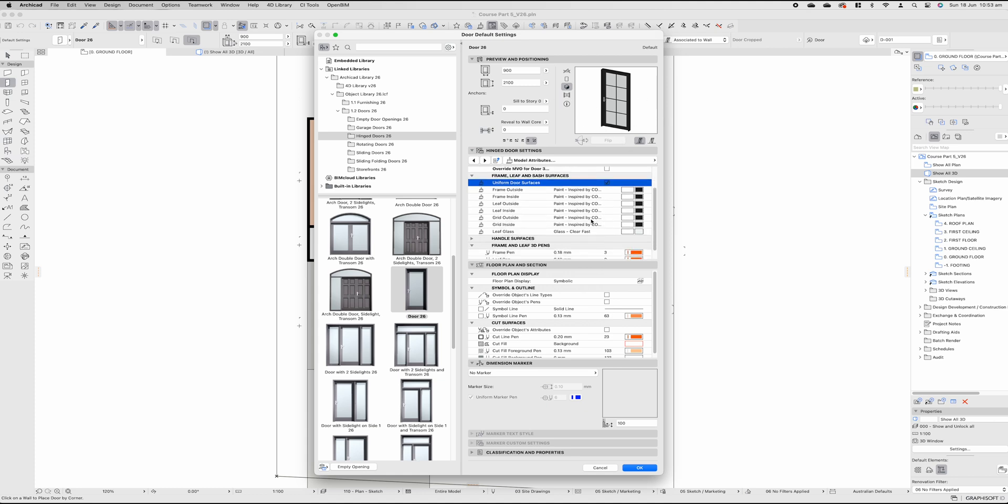
pyautogui.scroll(-1, 592, 221)
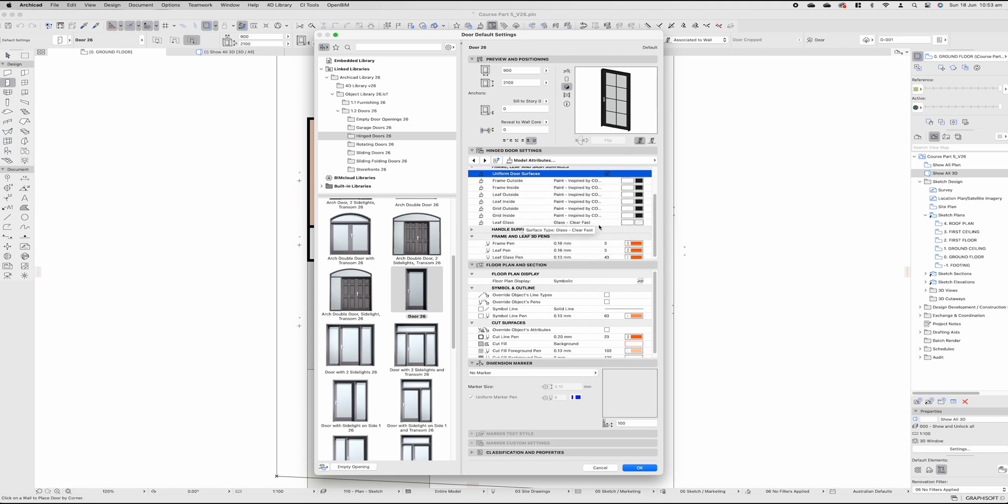
pyautogui.click(639, 223)
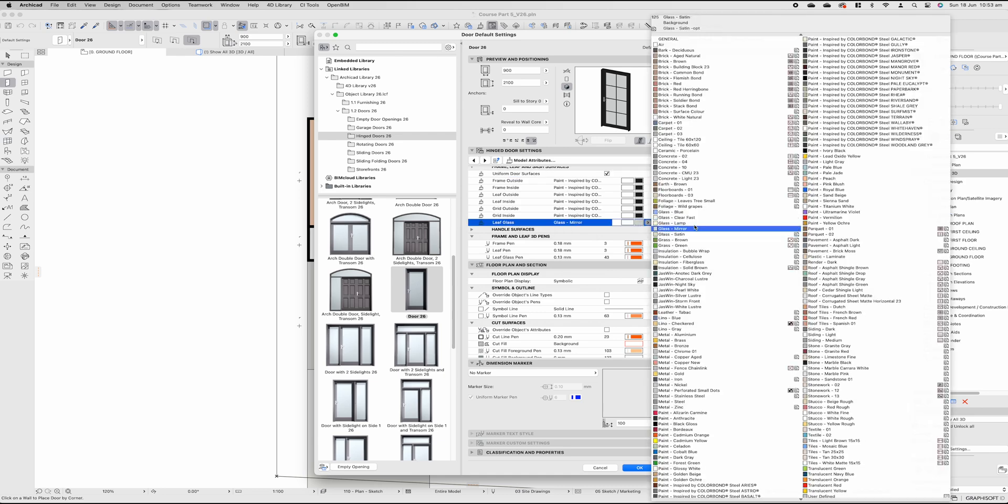
pyautogui.click(692, 217)
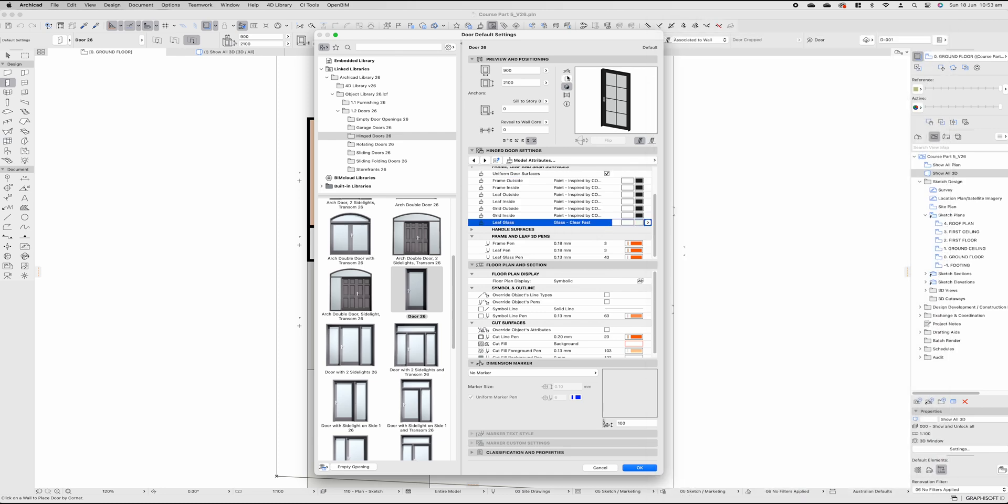
# Switch the preview to the plan symbol and look through the reveal types in the Wall Opening settings, keeping No Reveal - Edge
pyautogui.click(566, 80)
pyautogui.click(567, 70)
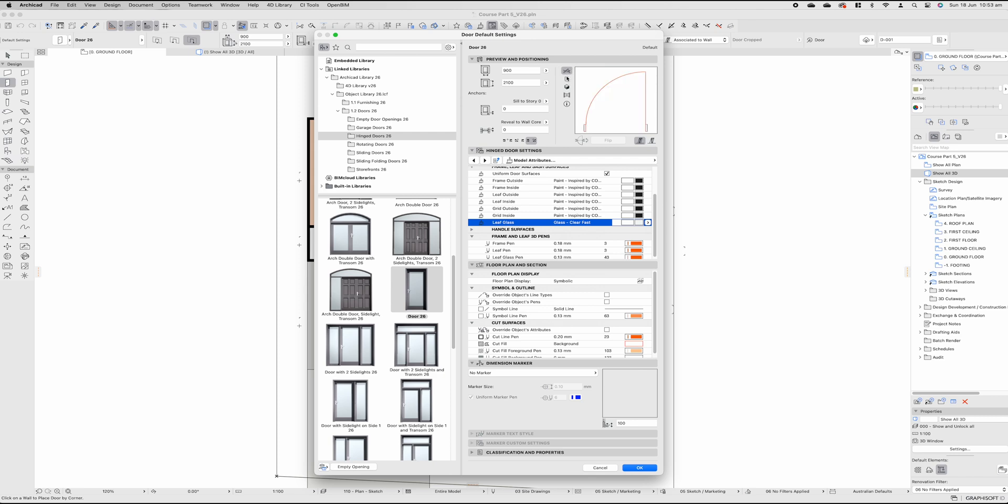
pyautogui.scroll(-1, 578, 210)
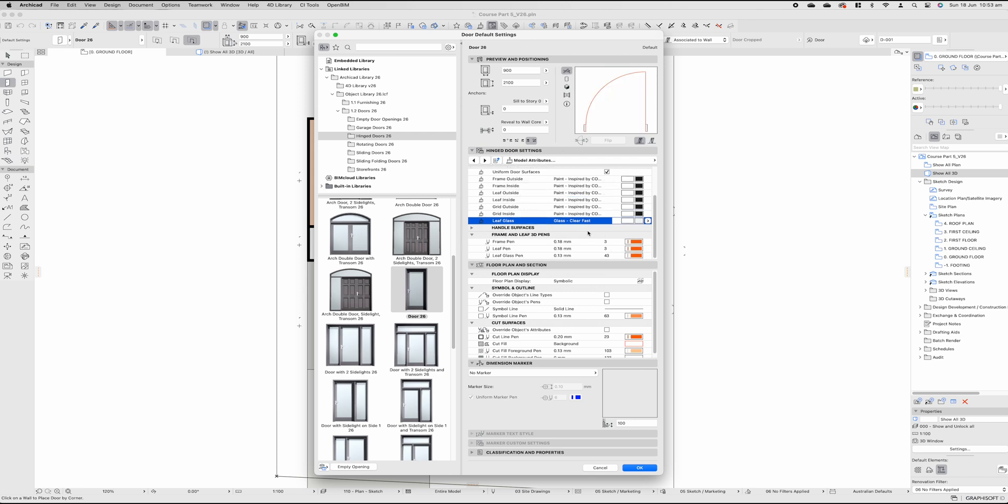
pyautogui.click(485, 161)
pyautogui.click(515, 198)
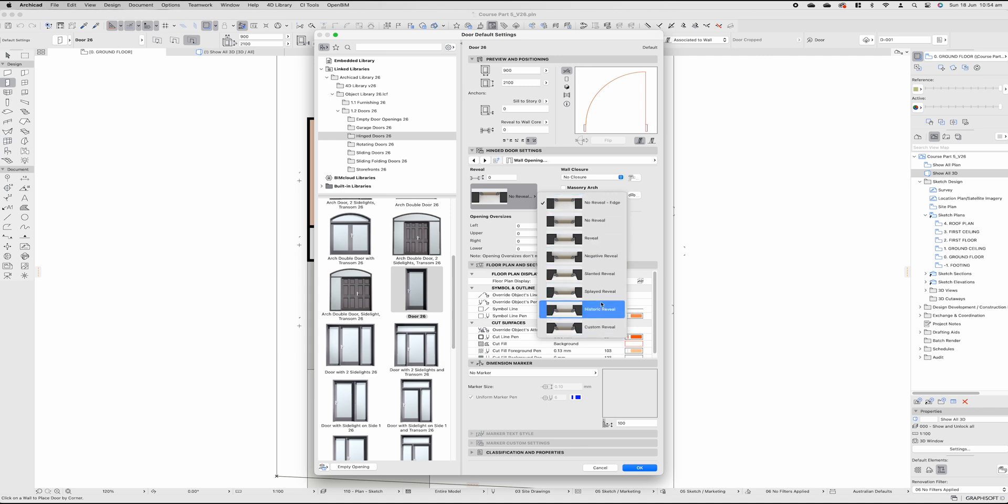
pyautogui.click(536, 217)
# Enable Masonry Arch, try the jack and segmental arch types with and without keystone, restore Masonry Straight Arch and disable the arch
pyautogui.click(485, 160)
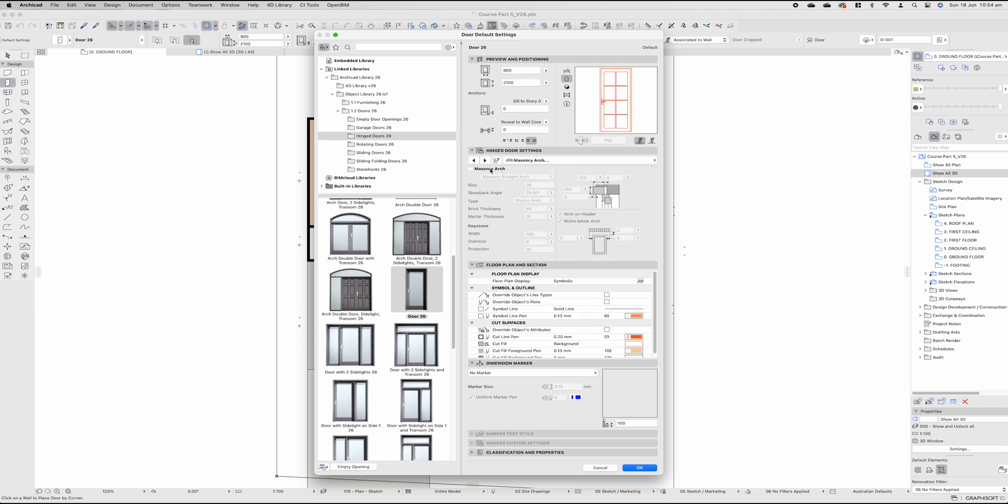
pyautogui.click(501, 170)
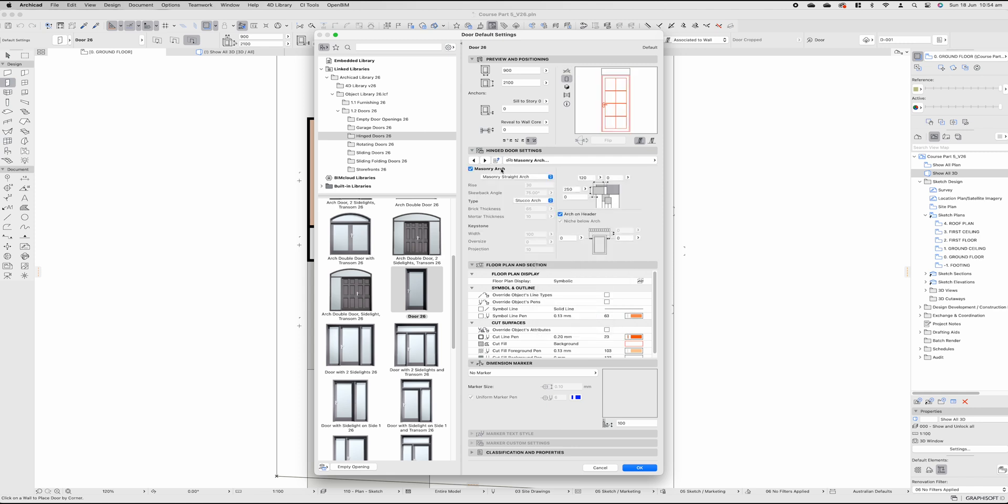
pyautogui.click(519, 178)
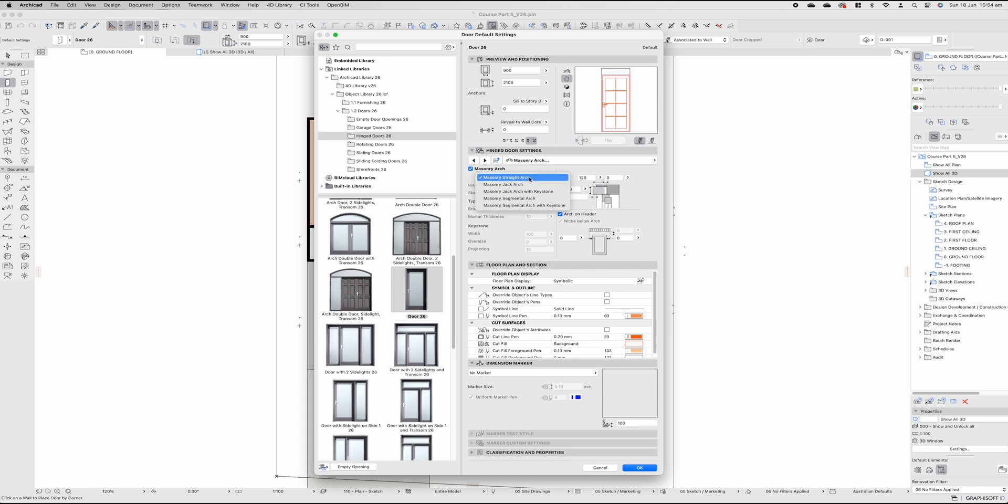
pyautogui.click(525, 184)
pyautogui.click(531, 177)
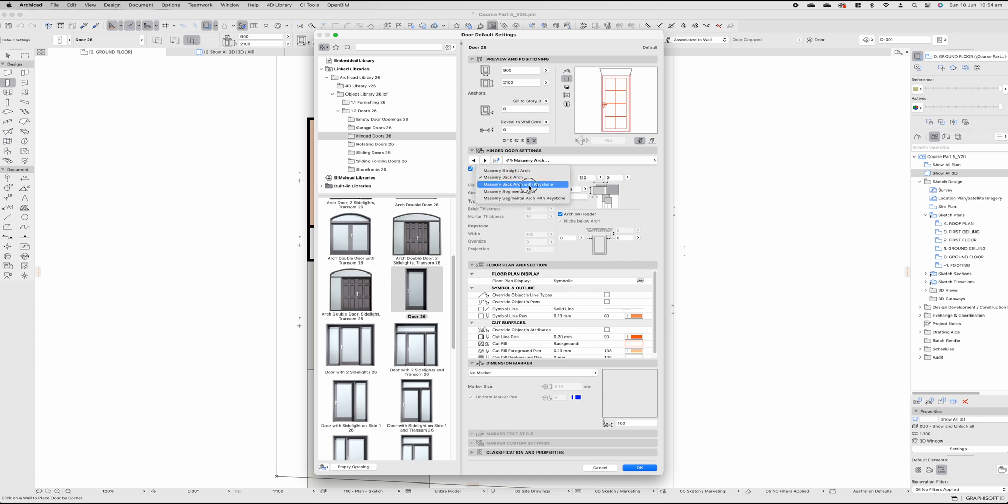
pyautogui.click(525, 184)
pyautogui.click(526, 179)
pyautogui.click(525, 184)
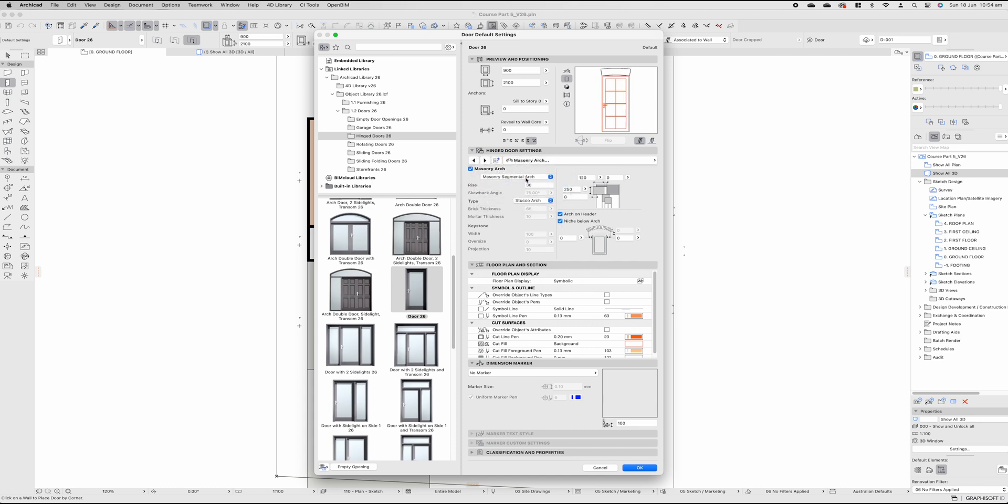
pyautogui.click(520, 177)
pyautogui.click(517, 184)
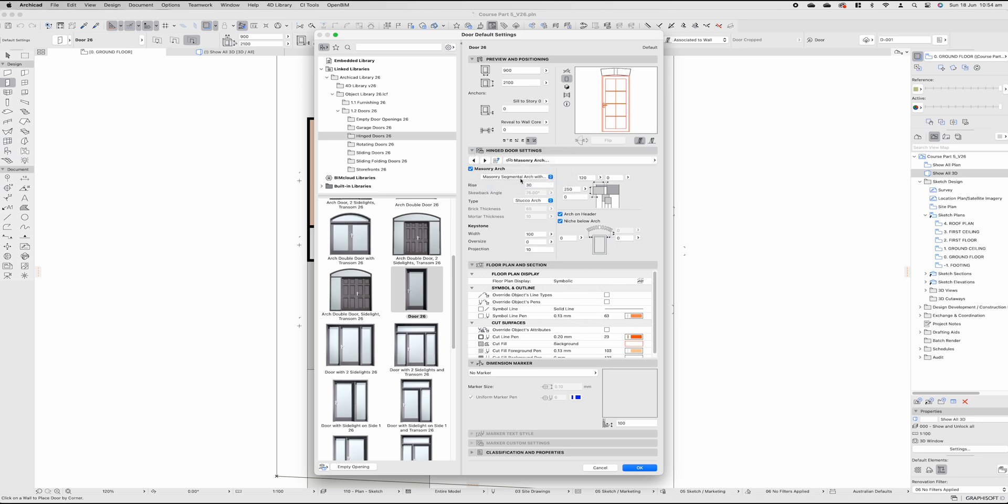
pyautogui.click(520, 178)
pyautogui.click(520, 149)
pyautogui.click(471, 169)
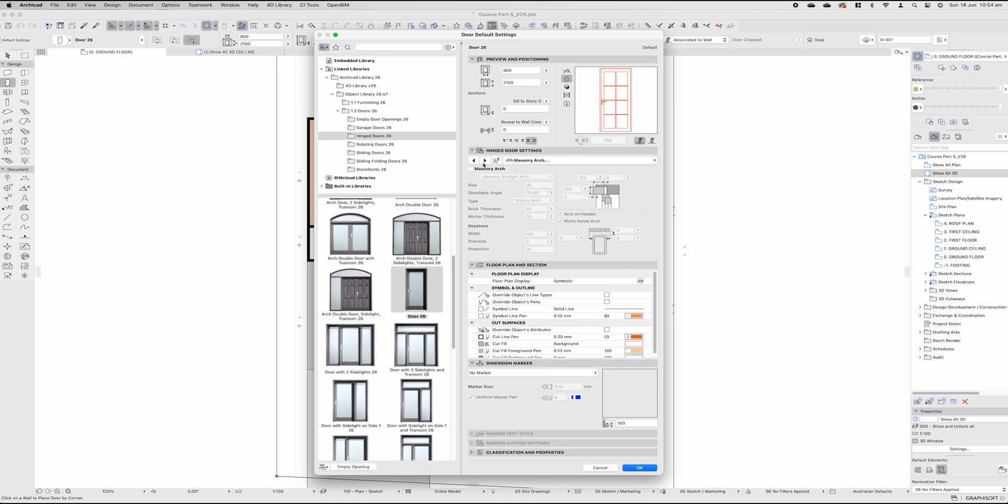
# In Fixtures and Fittings with the 3D preview, switch the sunshade, outside casing and inside casing on and off in turn
pyautogui.click(483, 164)
pyautogui.click(484, 164)
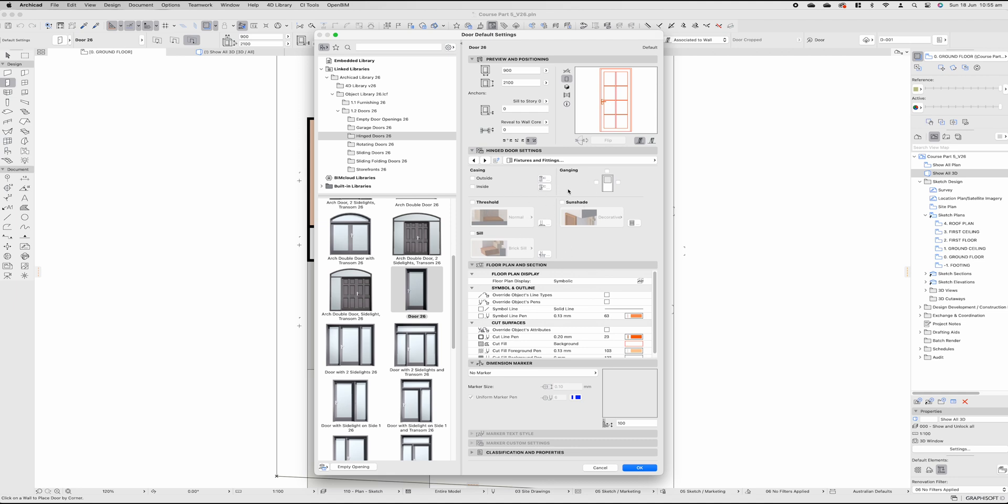
pyautogui.click(567, 86)
pyautogui.click(562, 202)
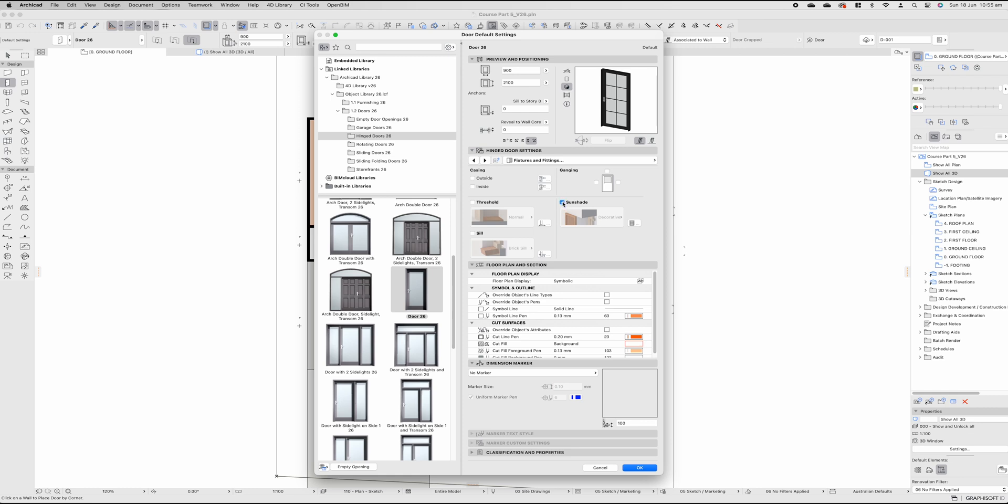
pyautogui.click(563, 203)
pyautogui.click(473, 178)
pyautogui.click(473, 179)
pyautogui.click(472, 186)
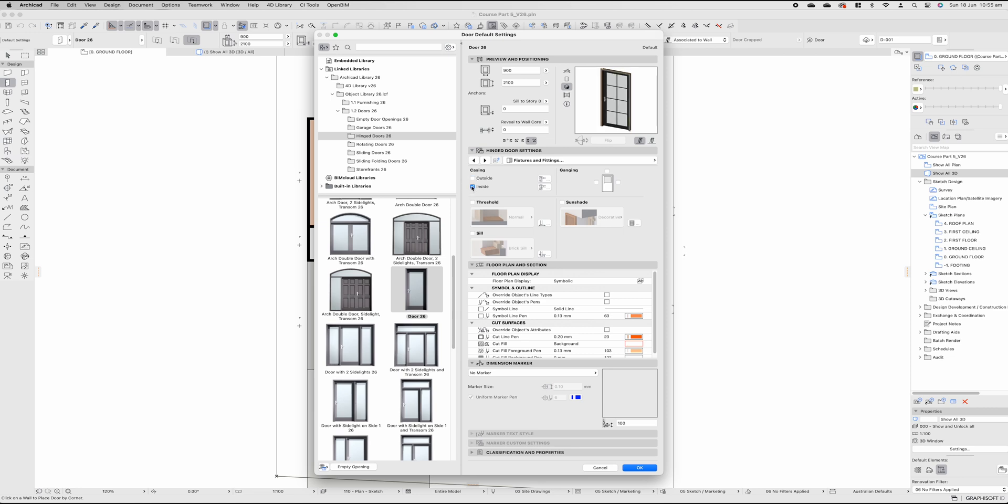
pyautogui.click(472, 187)
# Enable the door threshold, try the Extended type, return it to Normal and disable the threshold
pyautogui.click(472, 203)
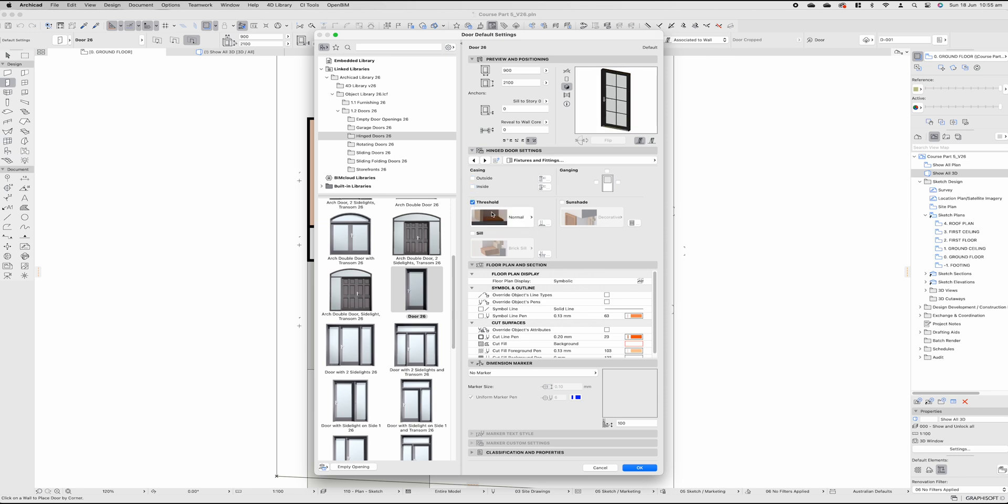
pyautogui.click(518, 219)
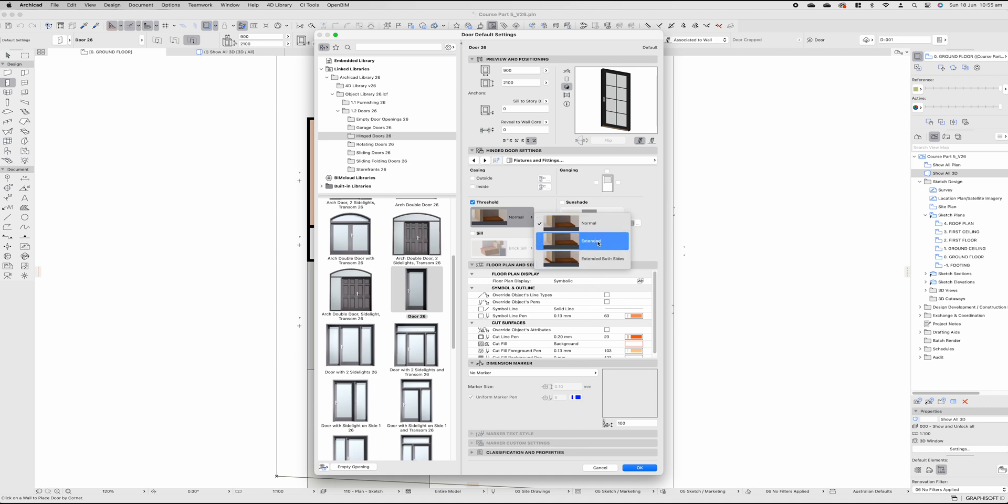
pyautogui.click(591, 240)
pyautogui.click(524, 220)
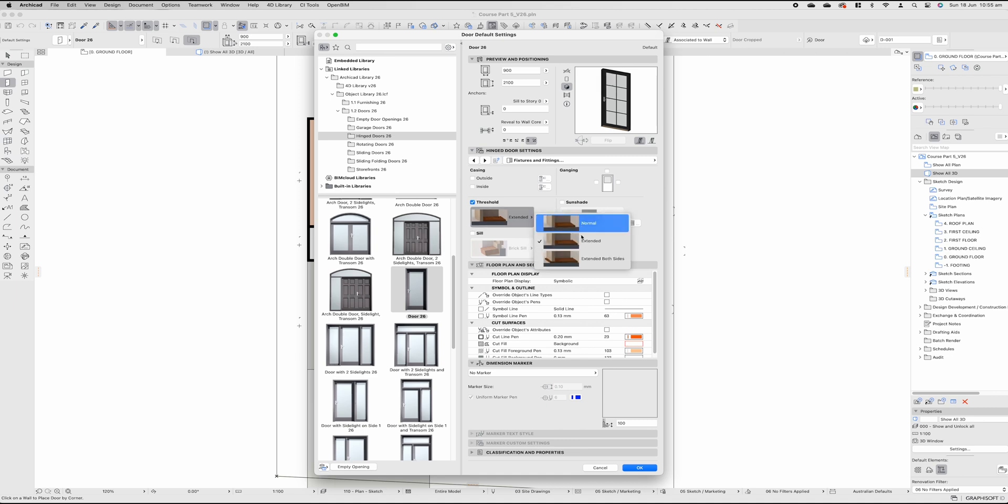
pyautogui.click(573, 223)
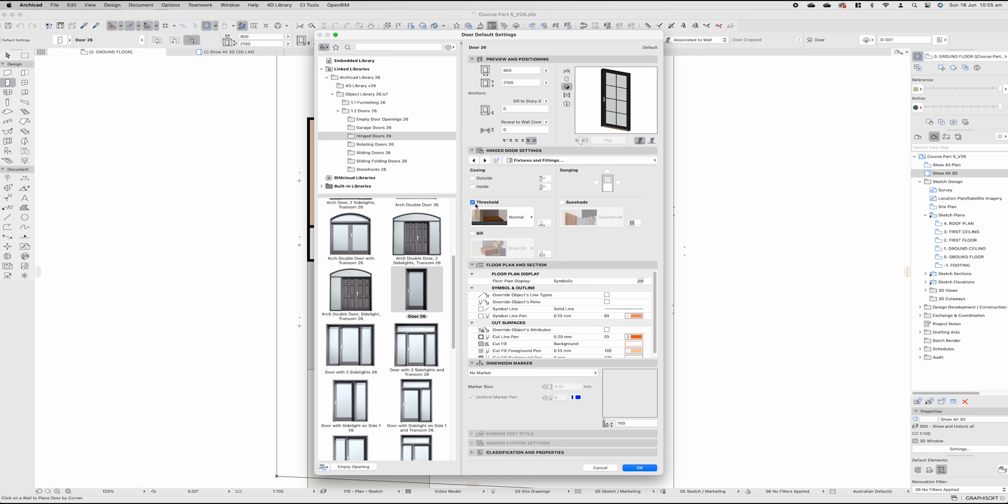
pyautogui.click(475, 203)
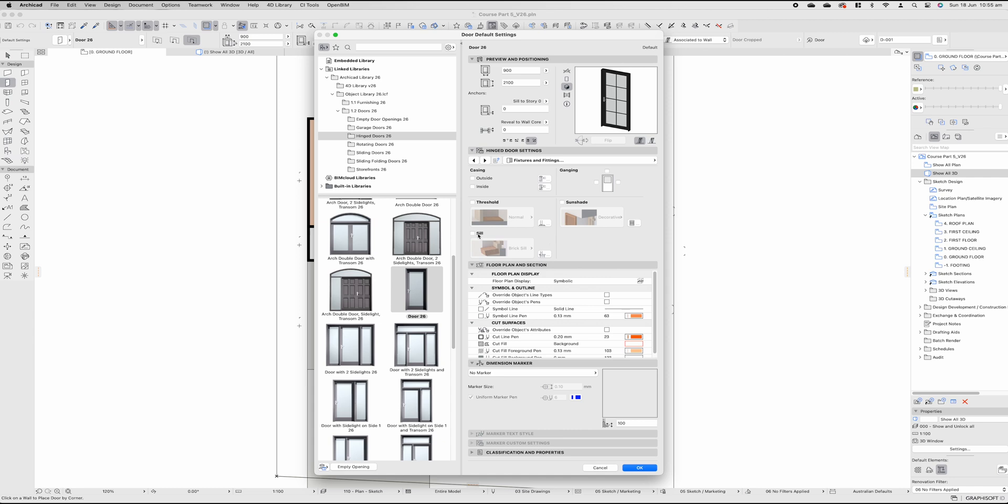
# Enable the door sill, try Timber Sill as its type and disable the sill
pyautogui.click(473, 233)
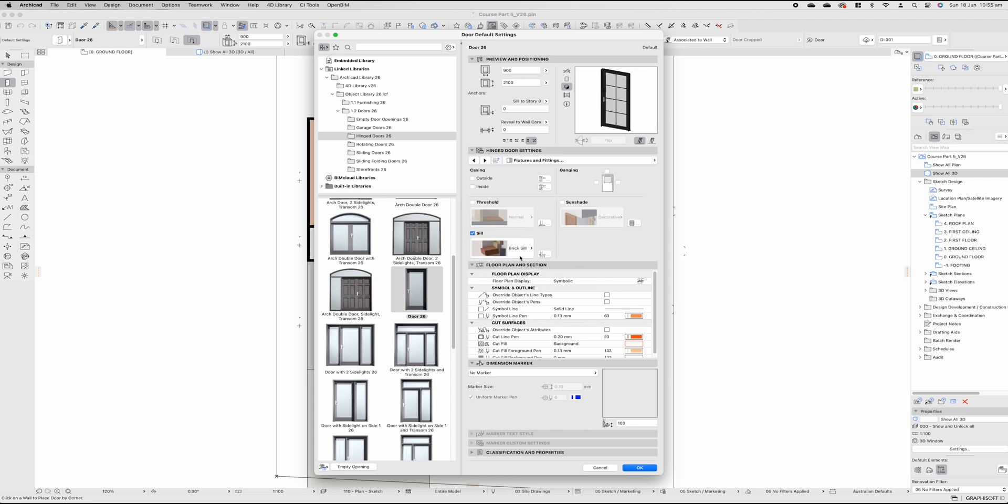
pyautogui.click(517, 251)
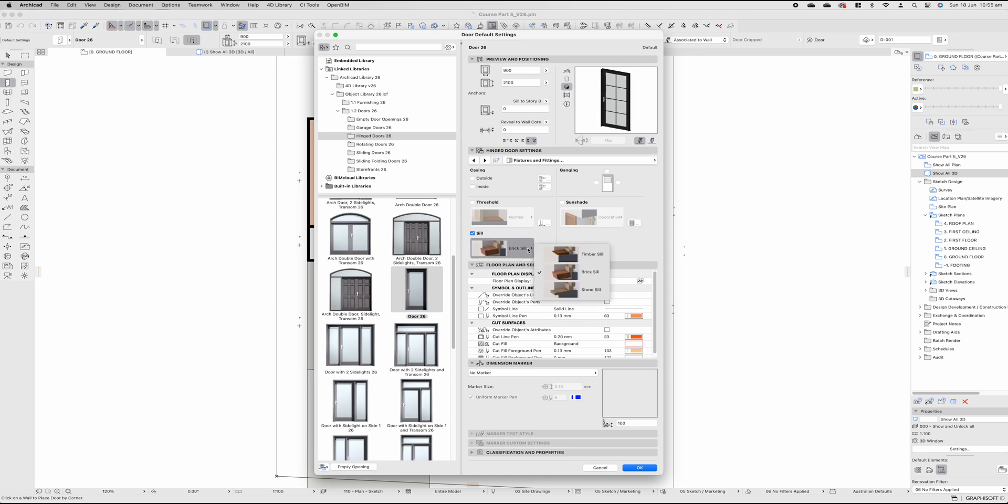
pyautogui.click(514, 253)
pyautogui.click(517, 251)
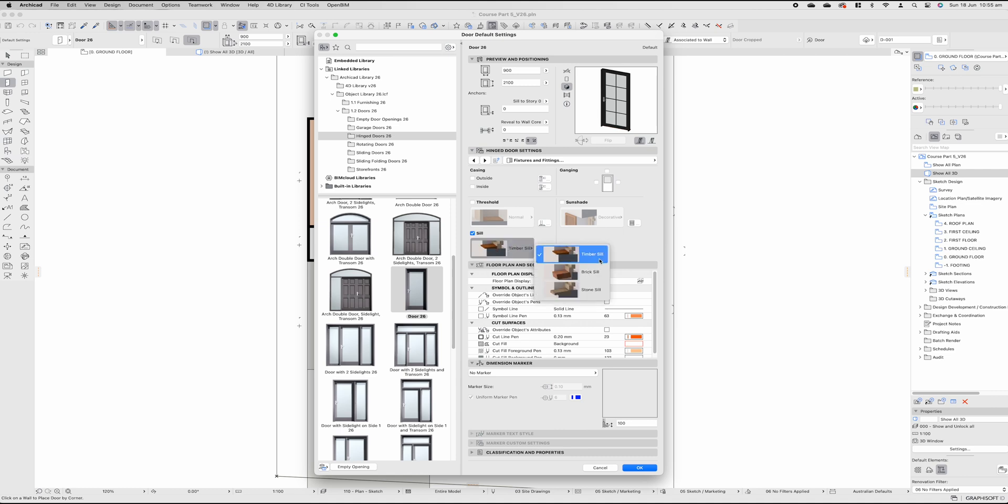
pyautogui.click(473, 233)
pyautogui.click(473, 234)
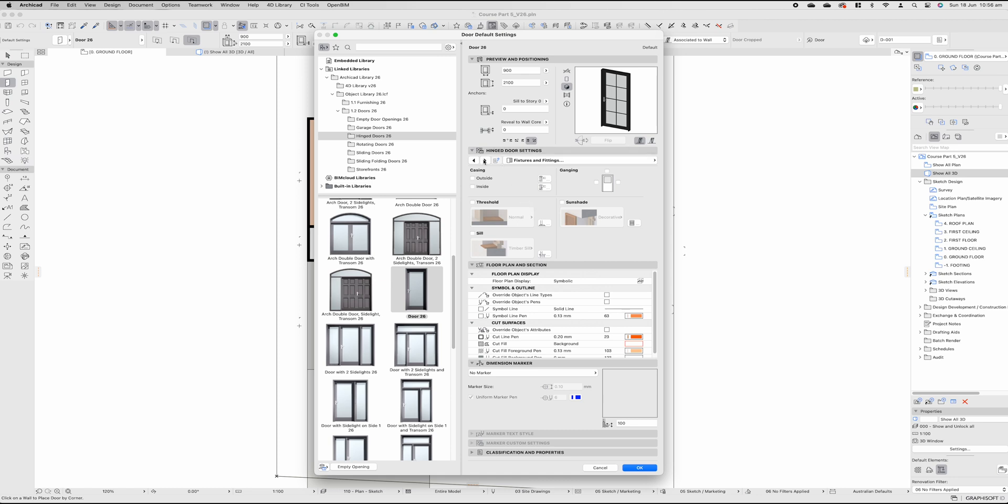
# In the door's Sunshade settings, enable the sunshade, try Style 2 as the panel style and disable the sunshade
pyautogui.click(485, 162)
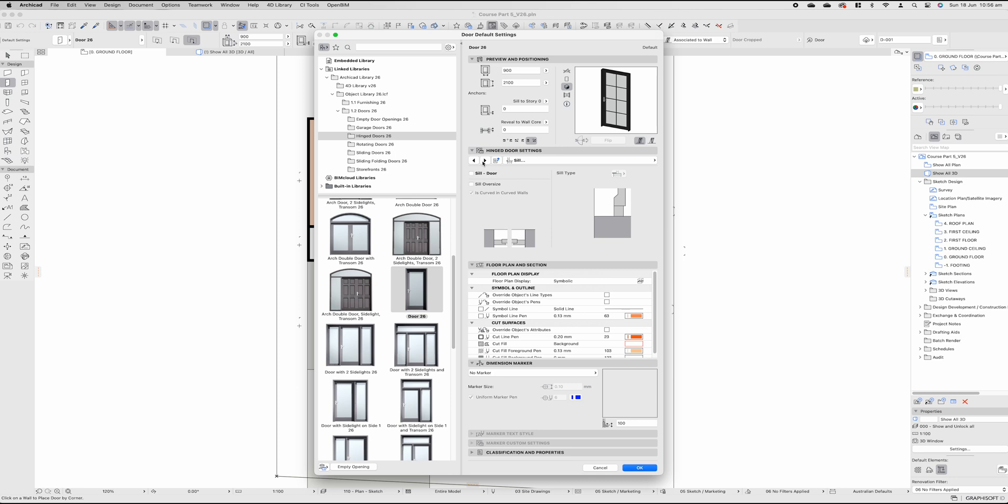
pyautogui.click(484, 161)
pyautogui.click(484, 161)
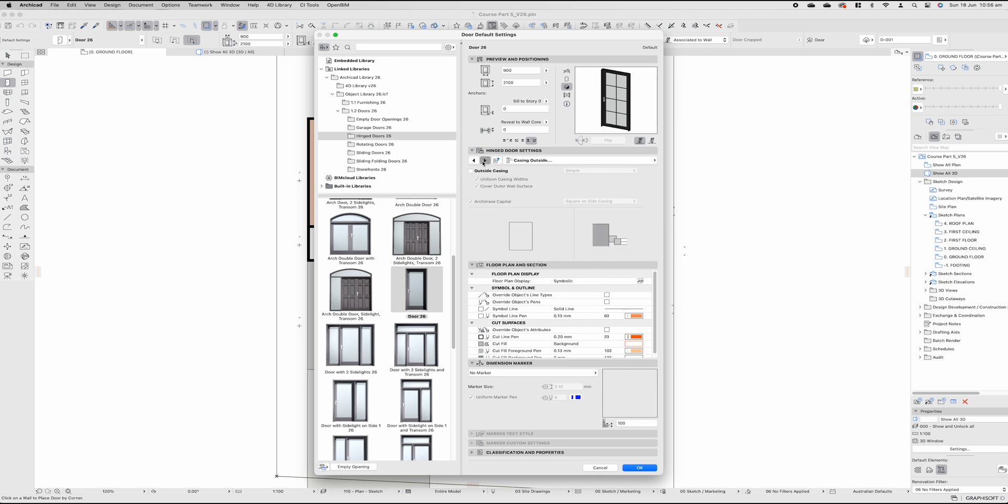
pyautogui.click(484, 160)
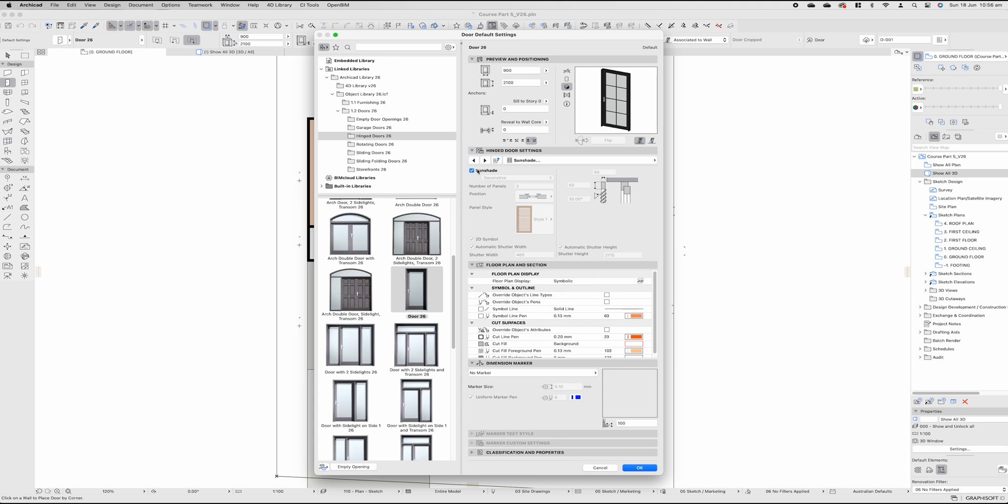
pyautogui.click(472, 171)
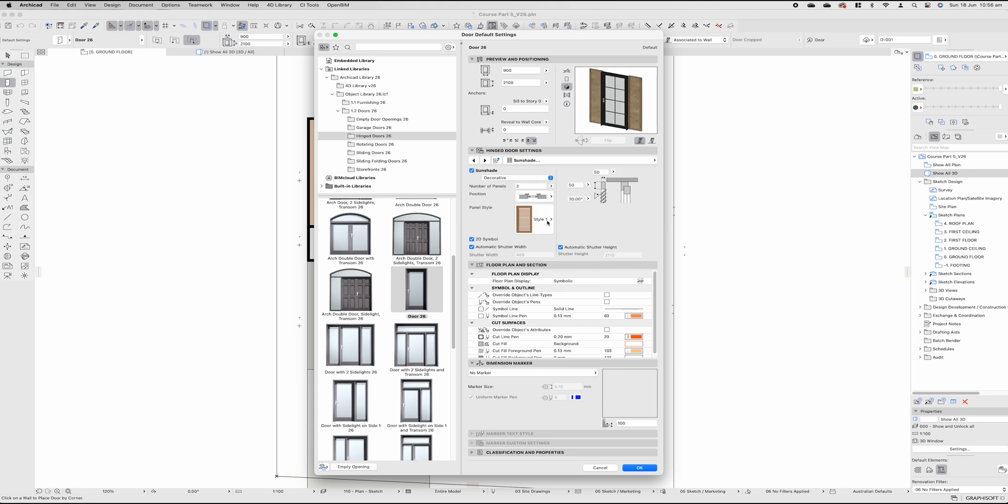
pyautogui.click(546, 216)
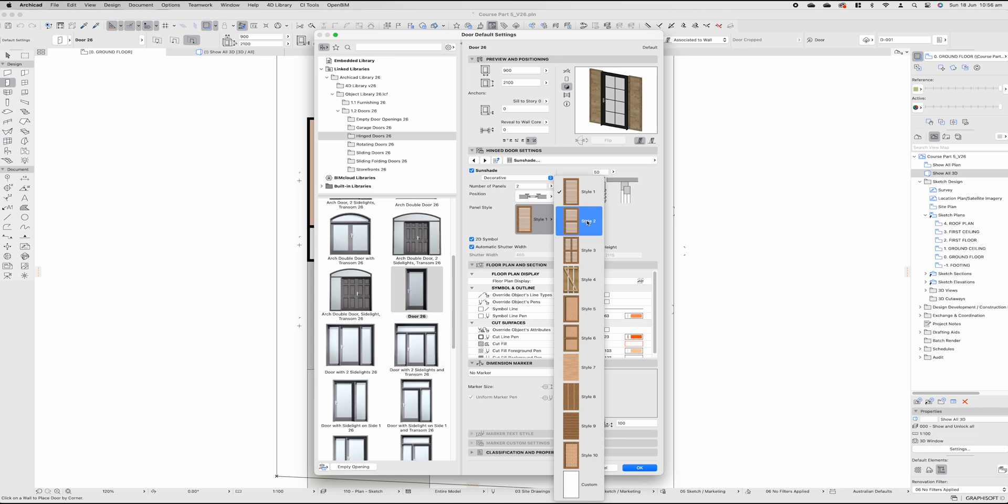
pyautogui.click(588, 223)
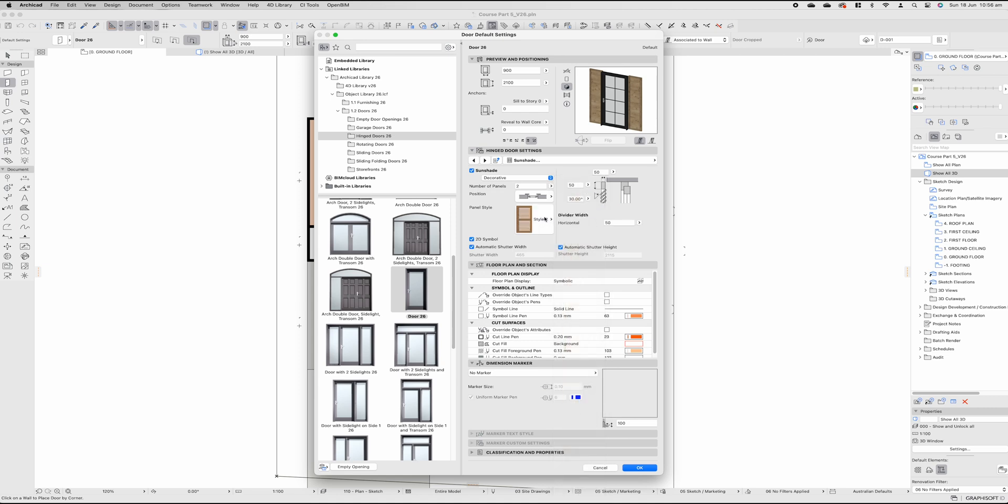
pyautogui.click(472, 171)
# In the hinged door's Floor Plan and Section settings, set the Frame Contour Pen and Leaf Contour Pen to 21
pyautogui.click(485, 160)
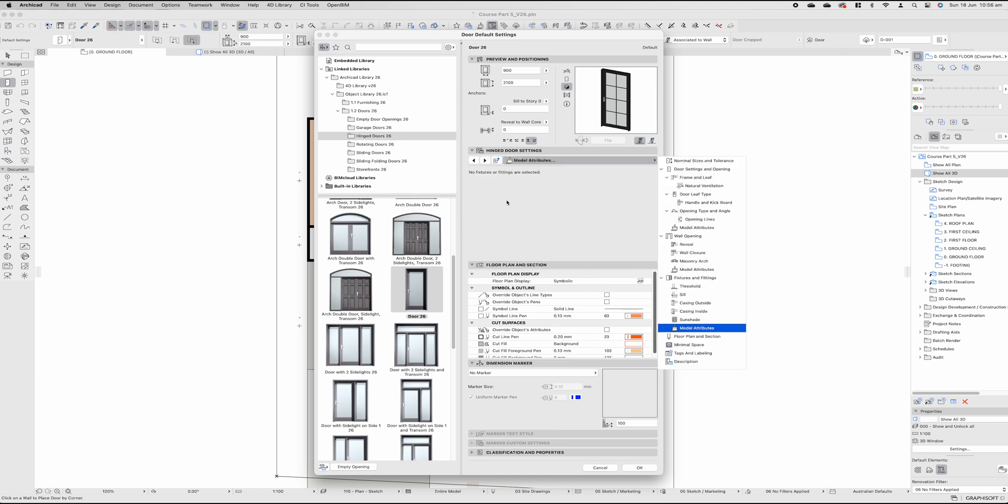
pyautogui.click(720, 332)
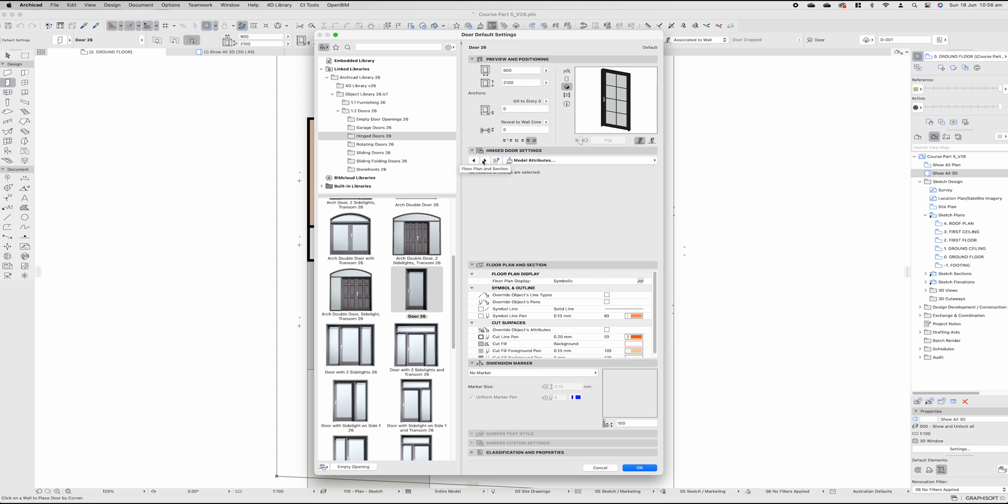
pyautogui.click(484, 162)
pyautogui.click(594, 225)
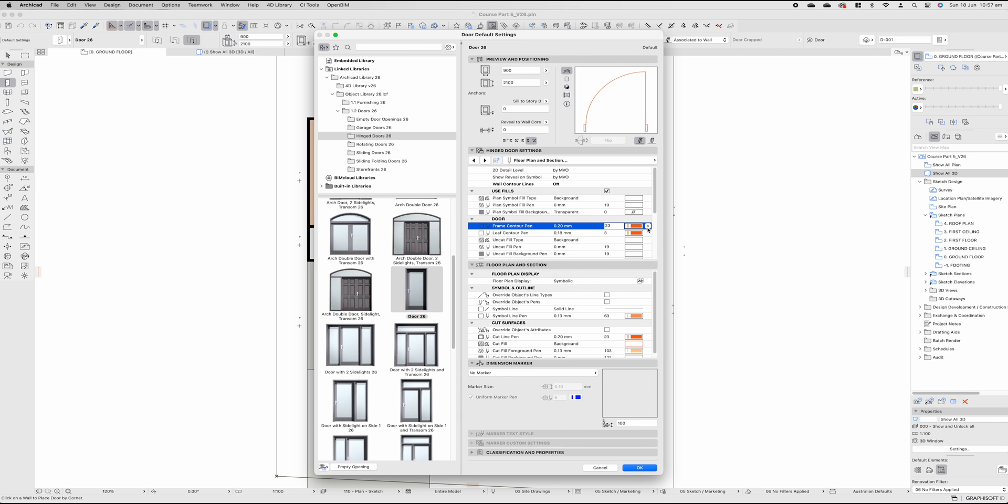
pyautogui.click(648, 227)
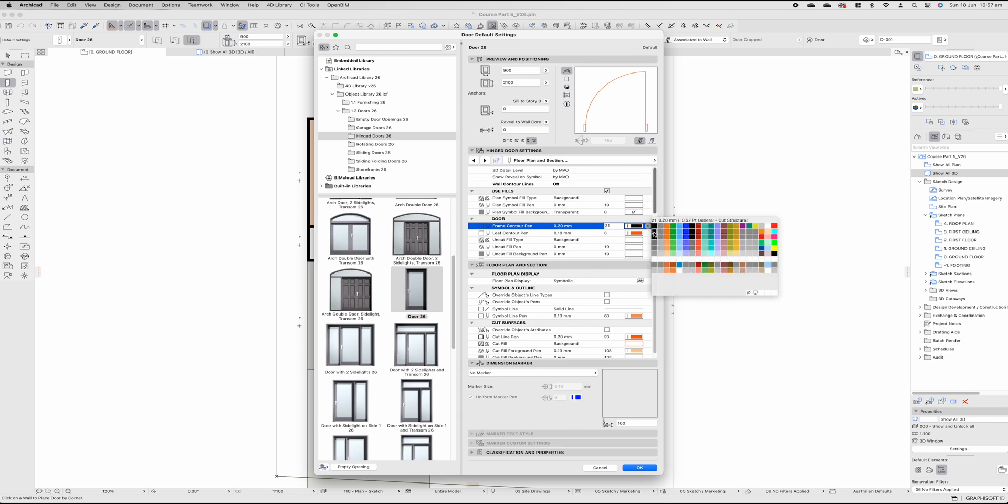
pyautogui.click(654, 234)
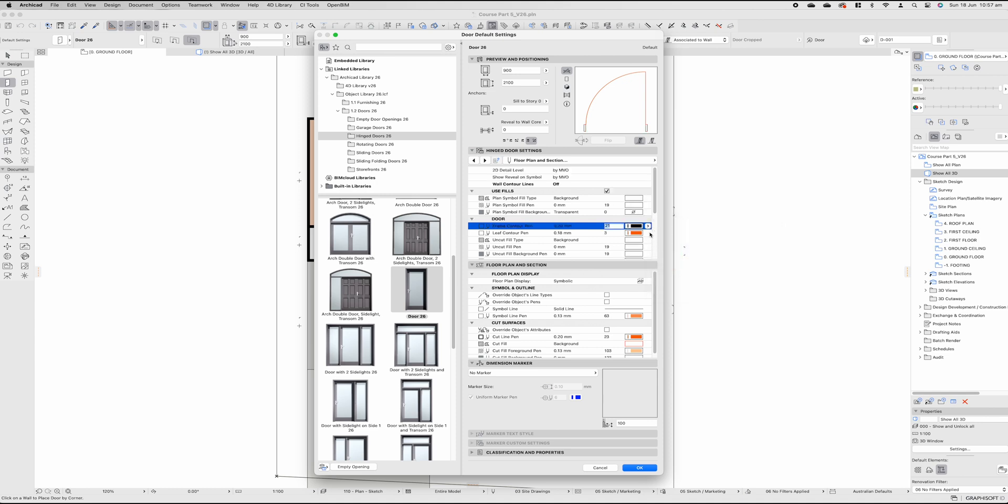
pyautogui.click(650, 235)
pyautogui.click(655, 241)
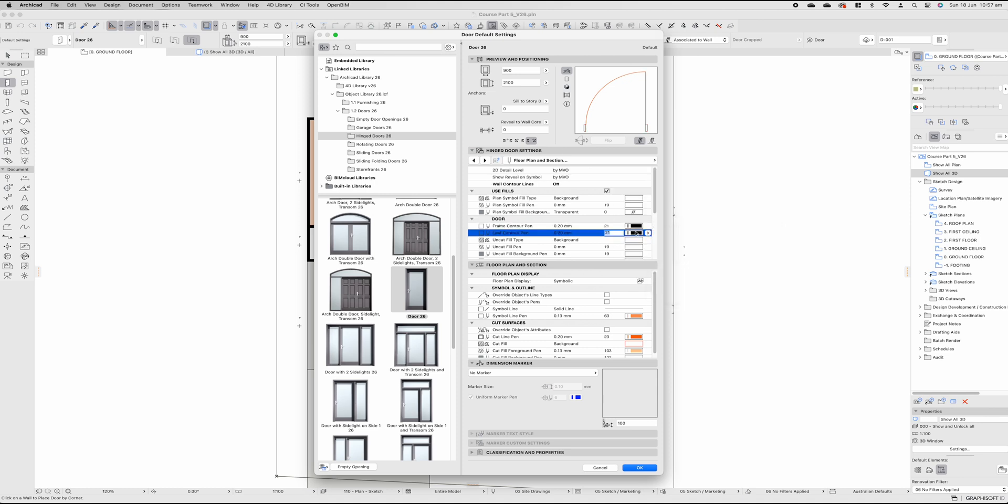
# Set the door's Frame Cut Fill Pen to the grey pen 101
pyautogui.scroll(-3, 637, 236)
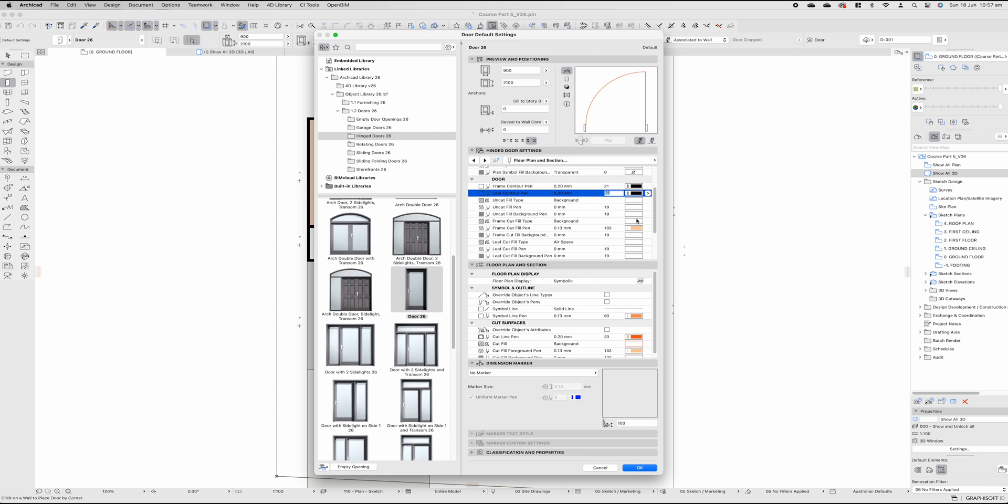
pyautogui.scroll(3, 637, 200)
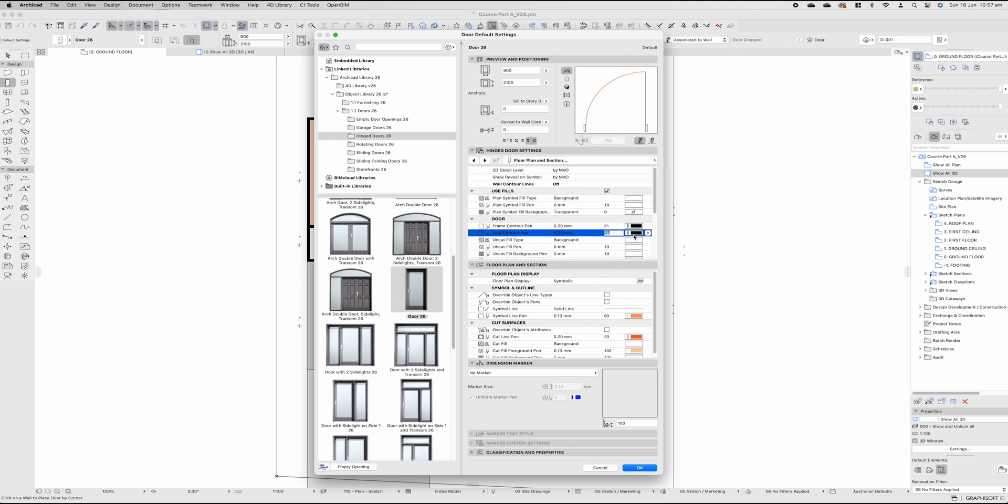
pyautogui.scroll(-1, 650, 199)
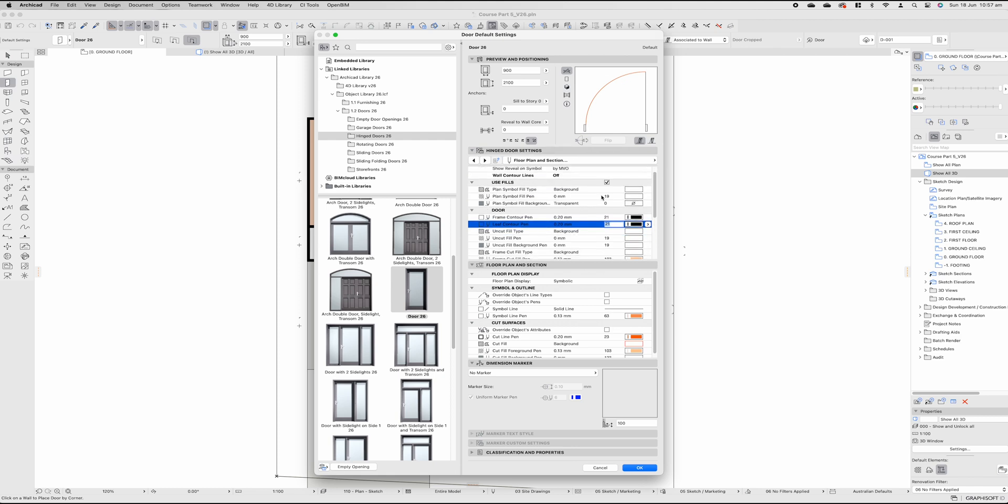
pyautogui.scroll(-1, 602, 197)
pyautogui.click(636, 251)
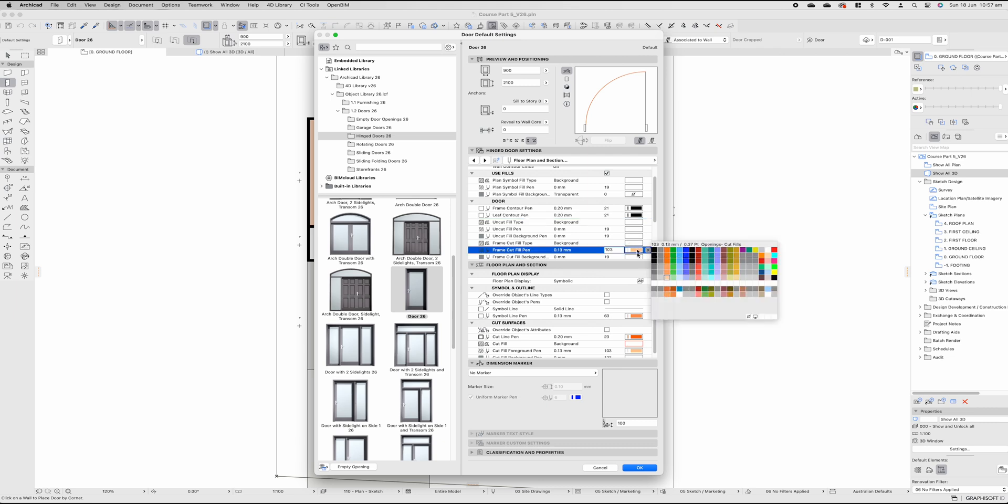
pyautogui.click(654, 278)
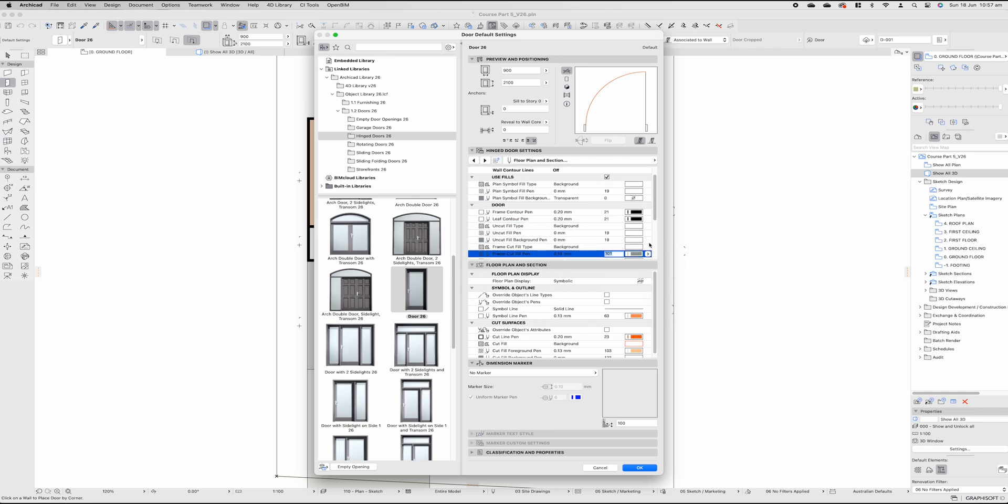
# Override the object's line types and pens for the door symbol, and set the Symbol Line Pen to 21
pyautogui.scroll(-1, 611, 277)
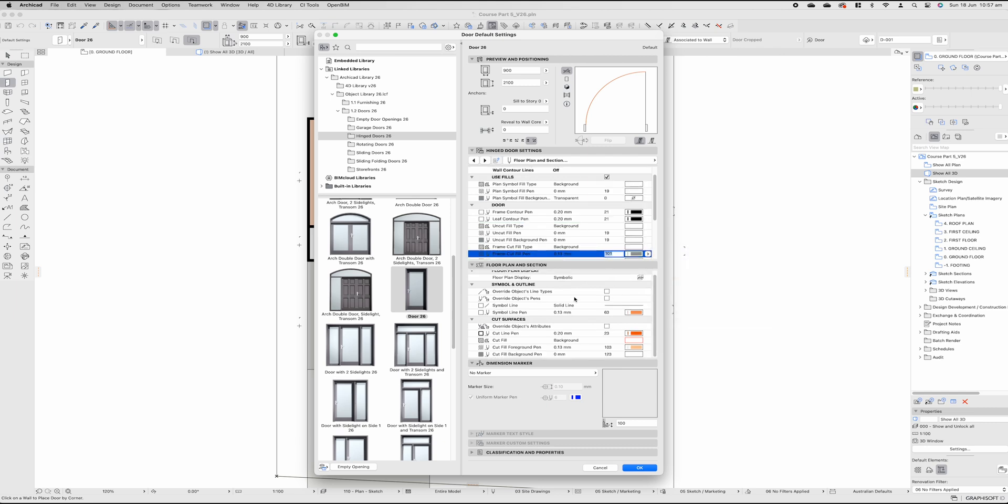
pyautogui.click(606, 293)
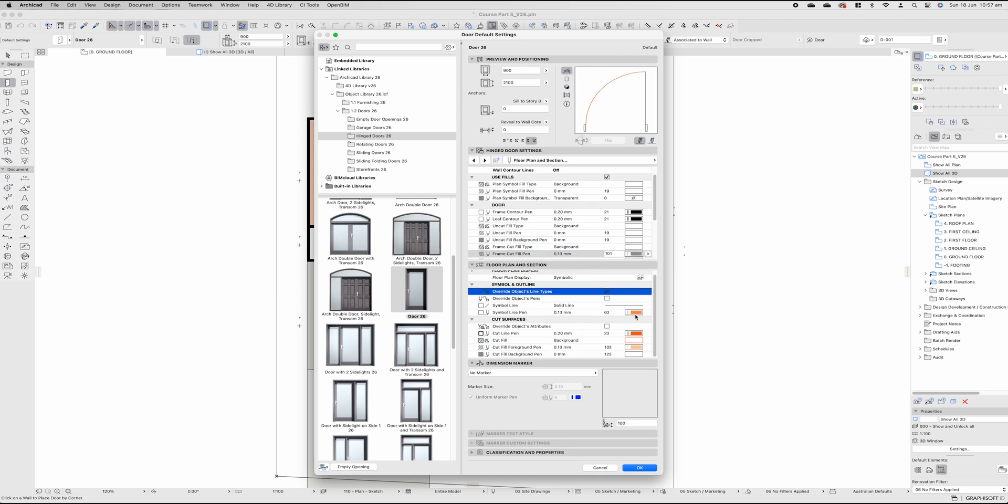
pyautogui.click(635, 313)
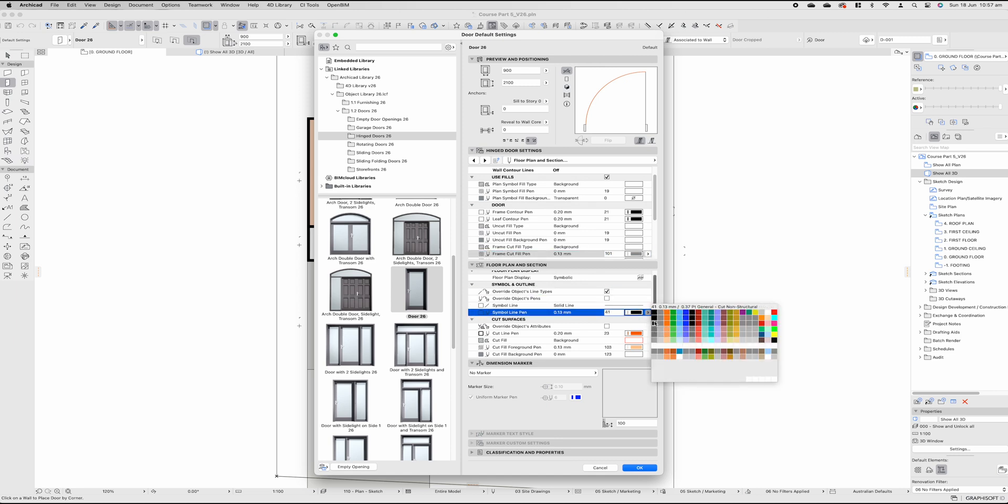
pyautogui.click(655, 319)
pyautogui.click(511, 299)
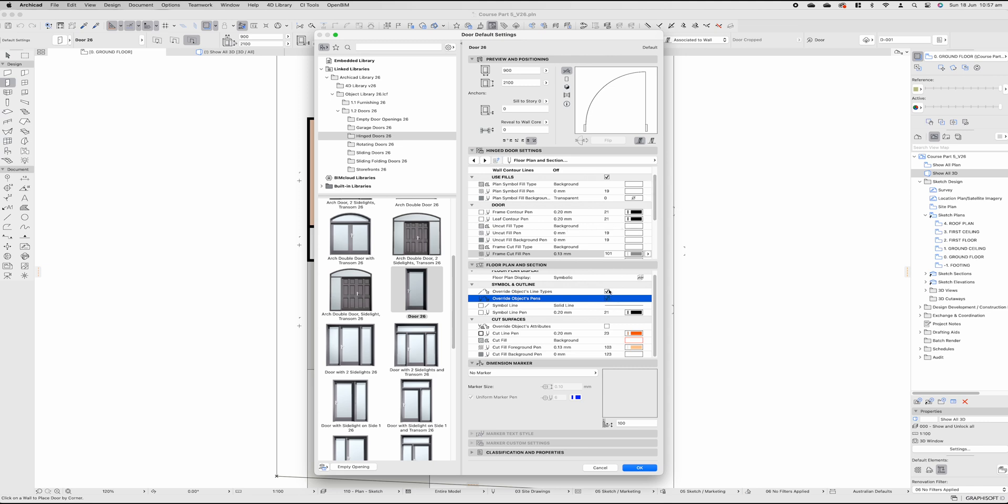
# View the Minimal Space and Tags and Labeling settings, and try a cost of 2000 in the door's Description settings
pyautogui.click(485, 160)
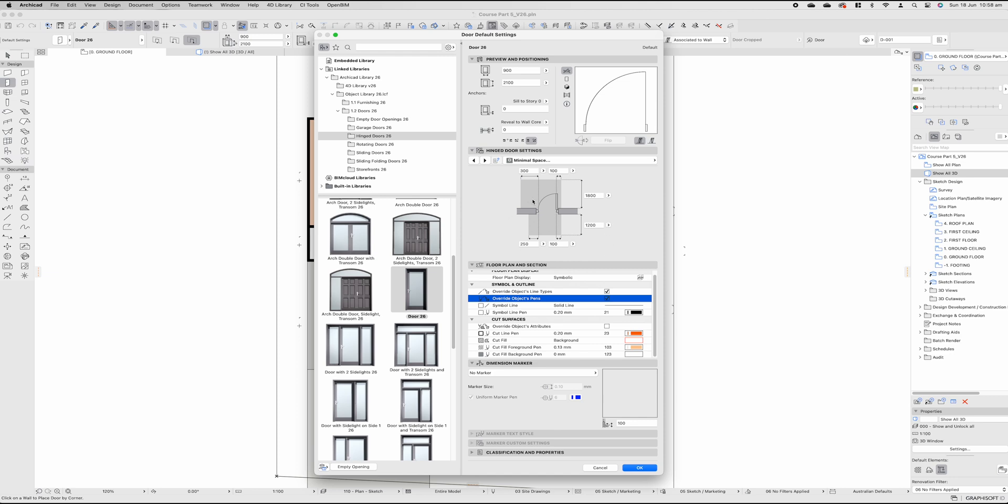
pyautogui.click(484, 160)
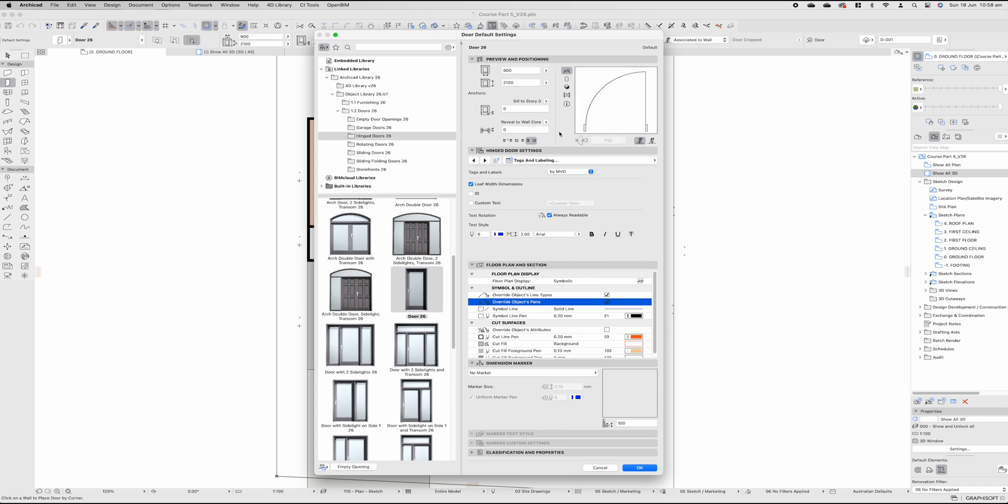
pyautogui.click(485, 161)
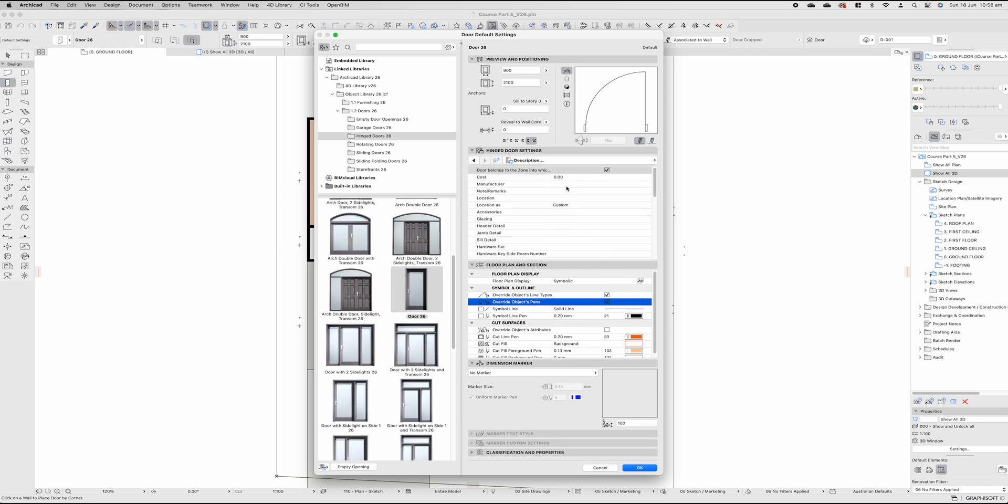
pyautogui.click(538, 185)
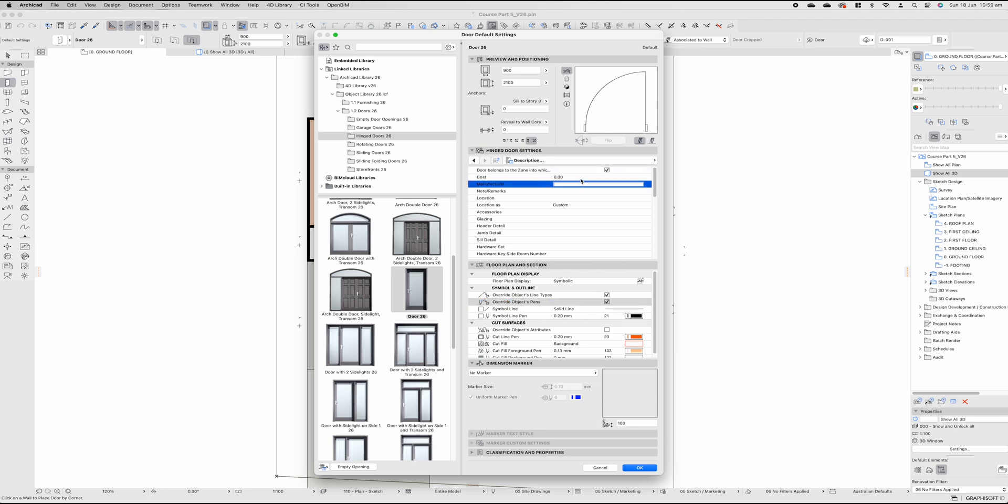
pyautogui.click(565, 177)
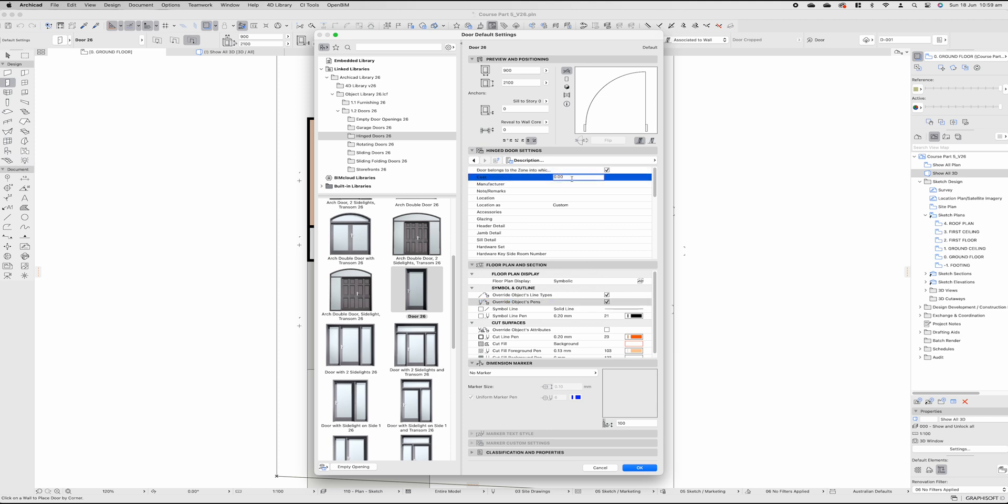
pyautogui.moveTo(568, 179); pyautogui.dragTo(551, 174)
pyautogui.write('2000')
pyautogui.click(565, 185)
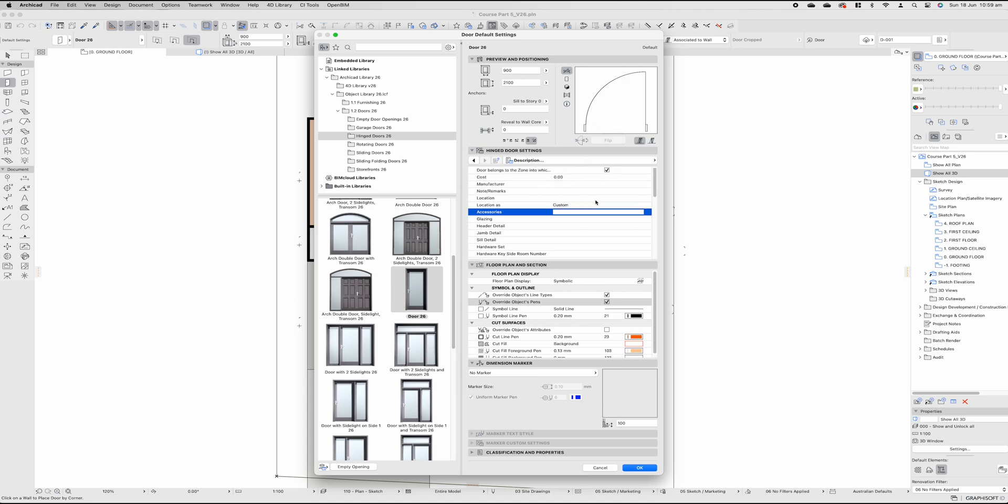
# Review the remaining description fields, such as glazing, hardware and hinges, and accept the door default settings
pyautogui.scroll(-3, 551, 210)
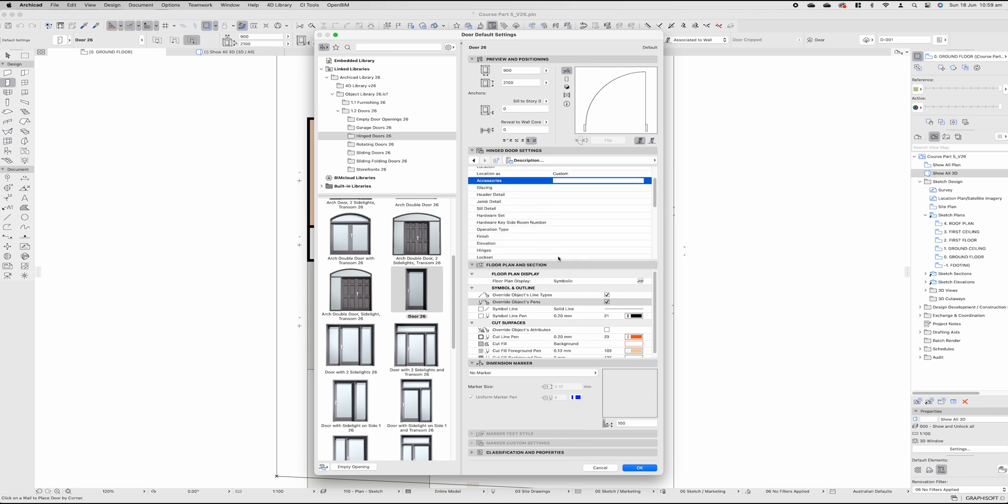
pyautogui.scroll(-2, 558, 258)
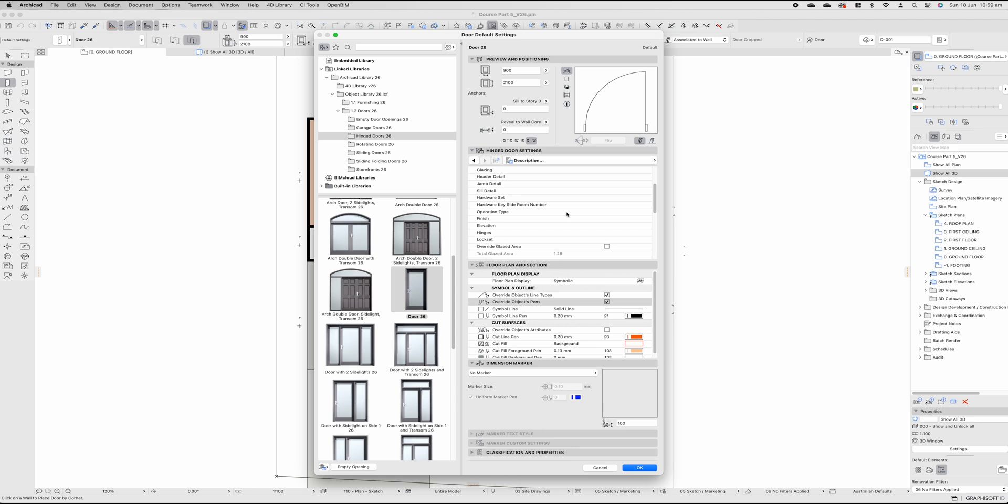
pyautogui.scroll(4, 566, 212)
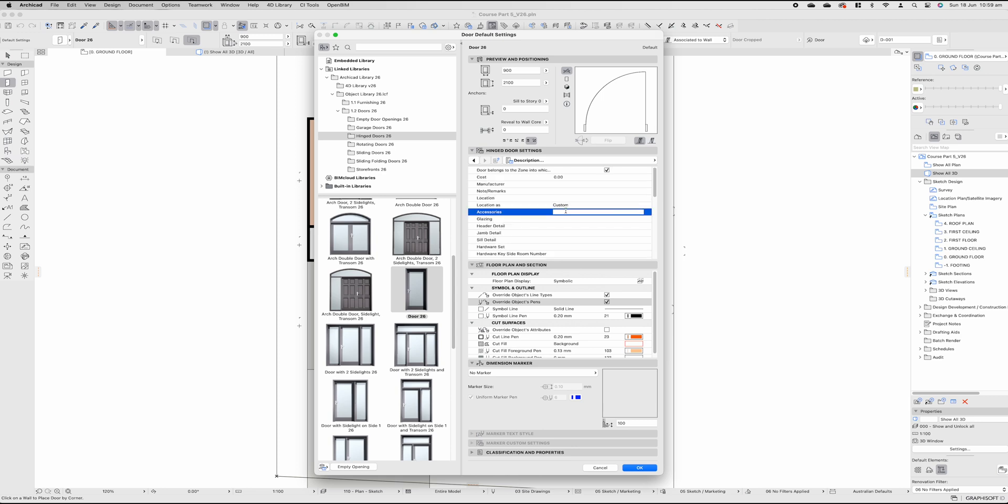
pyautogui.scroll(-2, 566, 211)
pyautogui.scroll(2, 566, 211)
pyautogui.click(640, 468)
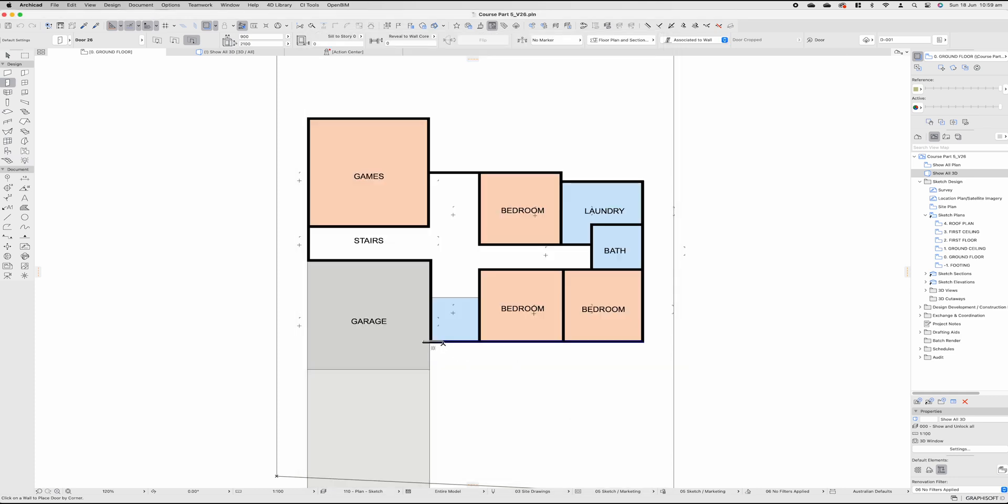
# Place the default door in the outer wall of the blue entry area beside the garage, opening into the building
pyautogui.scroll(5, 456, 342)
pyautogui.click(451, 338)
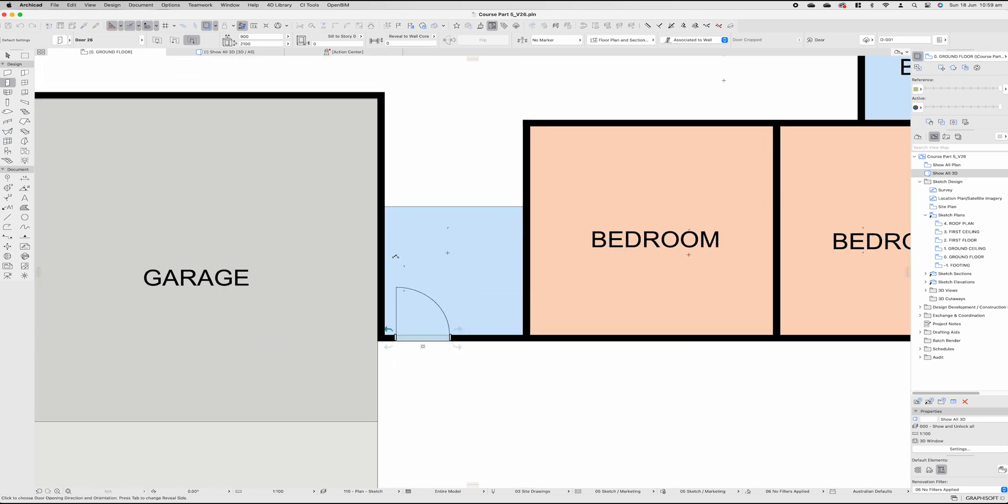
pyautogui.click(396, 256)
pyautogui.press('Escape')
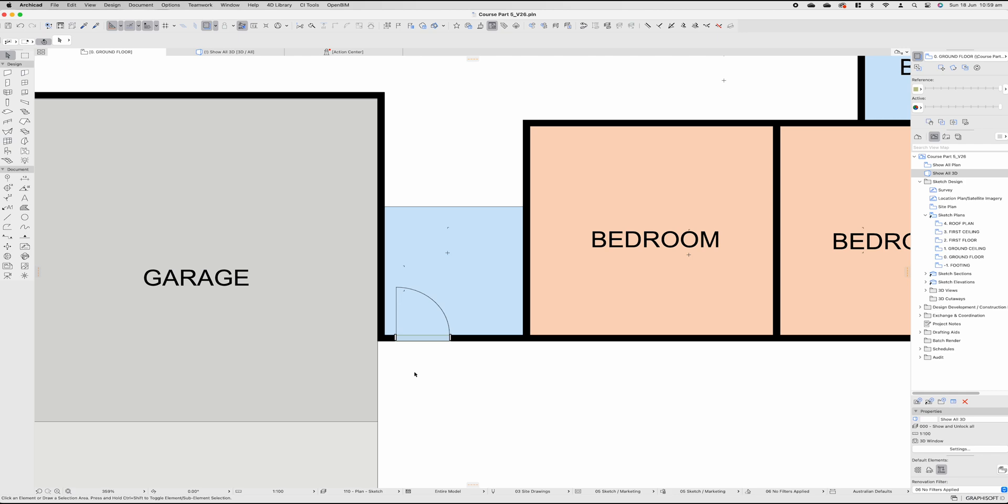
# Select the new entry door in the Show All 3D view and inspect it up close from outside
pyautogui.click(234, 52)
pyautogui.click(420, 253)
pyautogui.scroll(5, 421, 254)
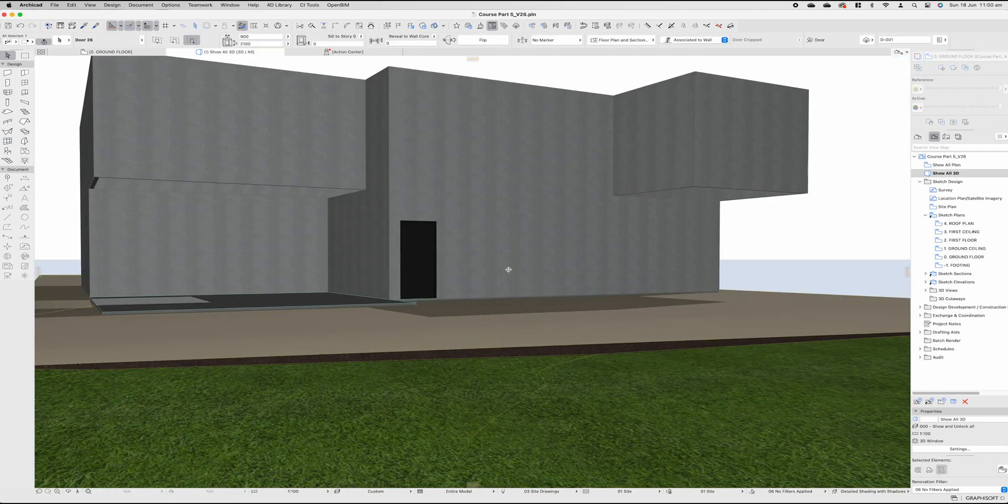
pyautogui.moveTo(508, 270)
pyautogui.keyDown('shift'); pyautogui.mouseDown(button='middle')
pyautogui.moveTo(596, 272)
pyautogui.moveTo(338, 279)
pyautogui.moveTo(501, 276)
pyautogui.mouseUp(button='middle'); pyautogui.keyUp('shift')
pyautogui.scroll(5, 595, 270)
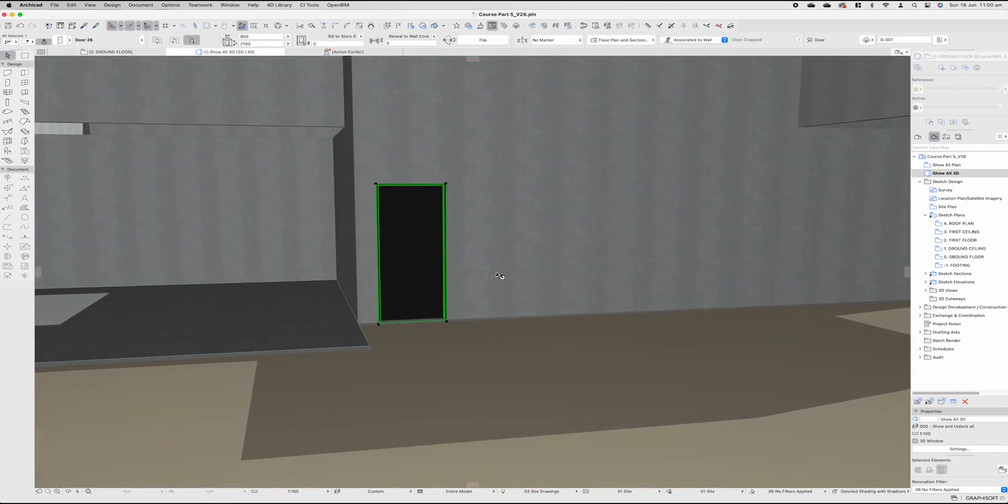
# Set the entry door's 3D Detail Level to Full in its Model Attributes and view the result in 3D
pyautogui.scroll(3, 433, 267)
pyautogui.moveTo(436, 268)
pyautogui.keyDown('shift'); pyautogui.mouseDown(button='middle')
pyautogui.moveTo(540, 294)
pyautogui.moveTo(441, 258)
pyautogui.mouseUp(button='middle'); pyautogui.keyUp('shift')
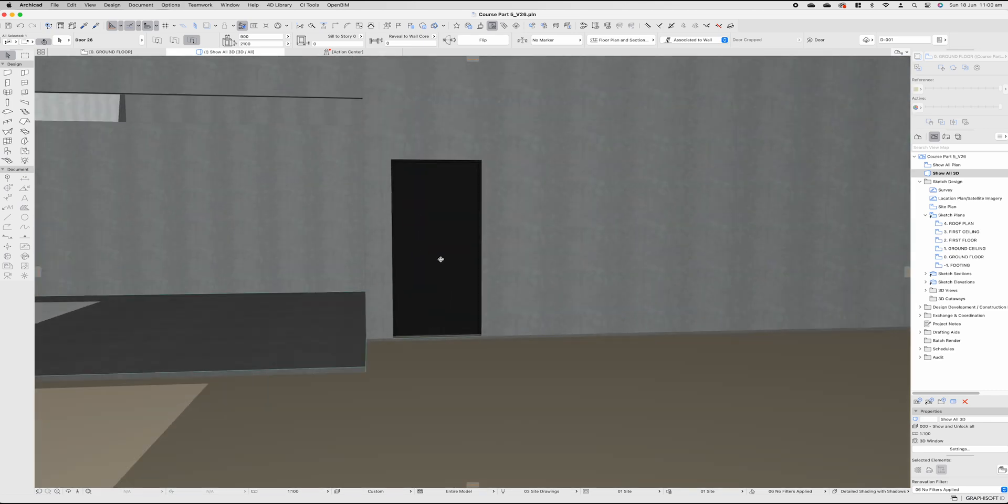
pyautogui.moveTo(444, 265)
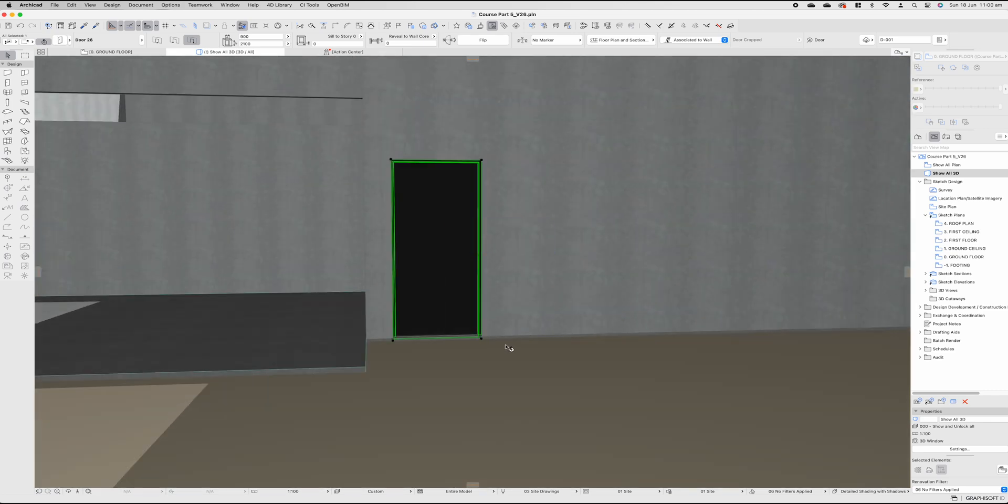
pyautogui.scroll(-6, 466, 313)
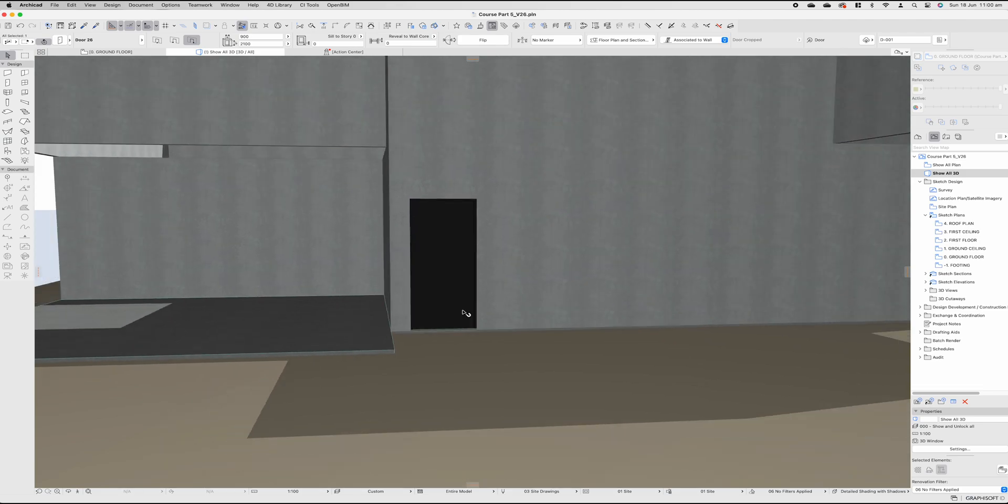
pyautogui.scroll(-1, 550, 317)
pyautogui.keyDown('shift'); pyautogui.moveTo(550, 318); pyautogui.dragTo(547, 300, button='middle'); pyautogui.keyUp('shift')
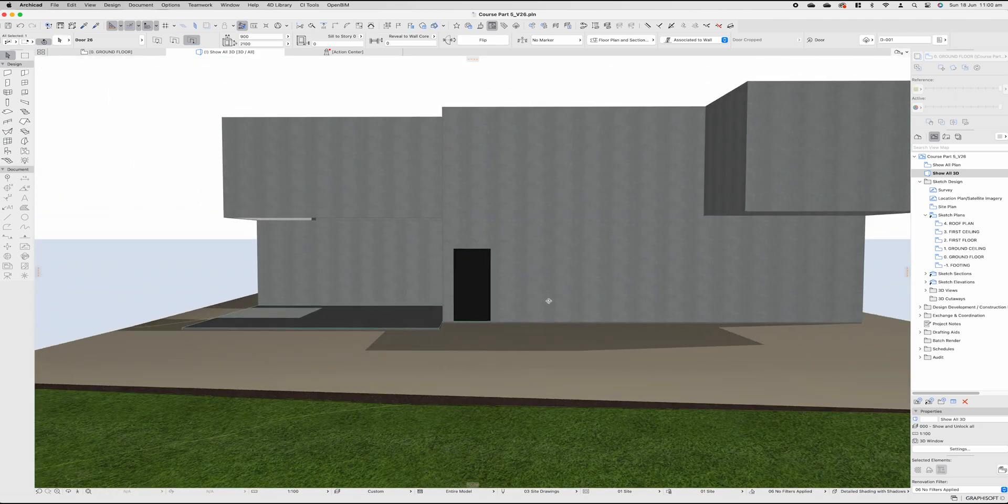
pyautogui.scroll(1, 549, 301)
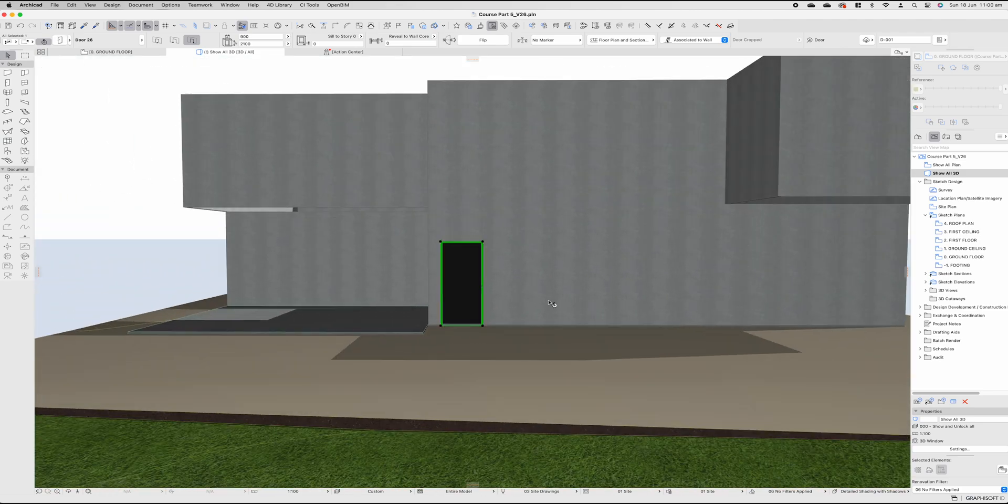
pyautogui.doubleClick(474, 284)
pyautogui.click(528, 160)
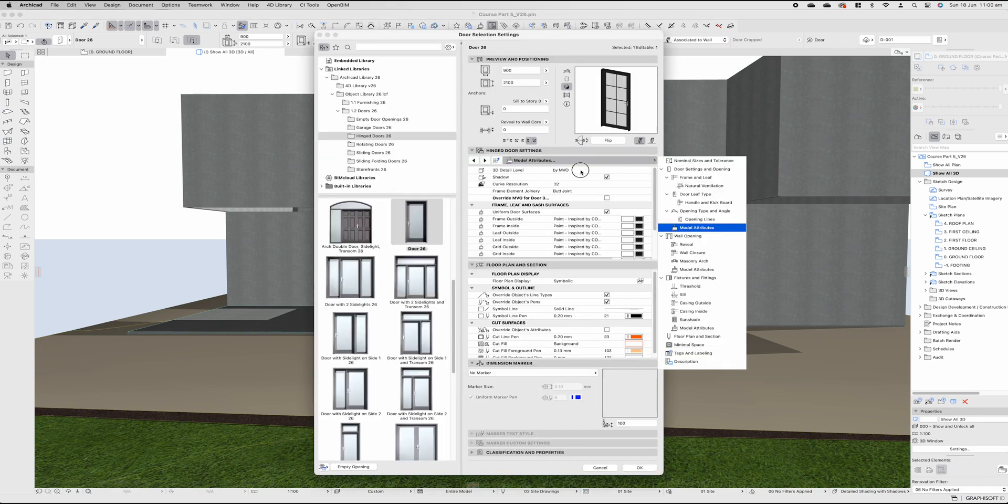
pyautogui.click(687, 228)
pyautogui.click(532, 174)
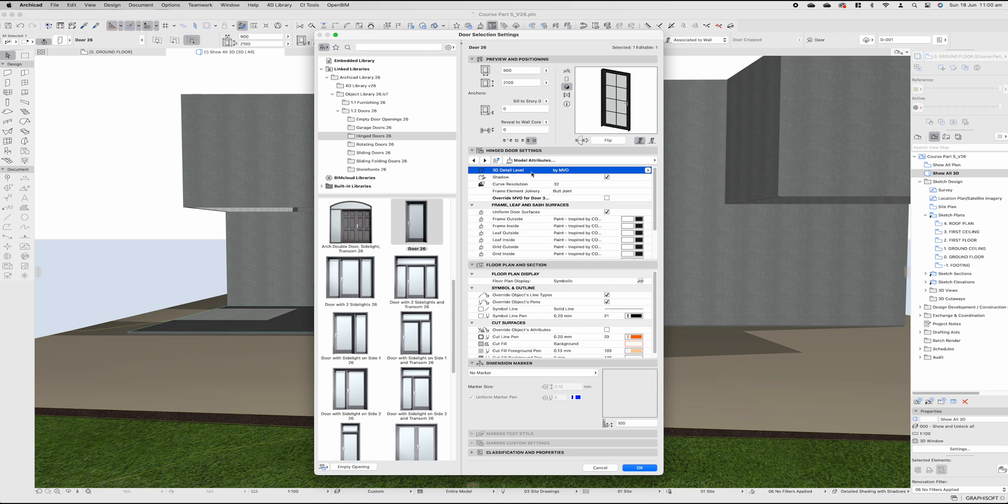
pyautogui.click(648, 171)
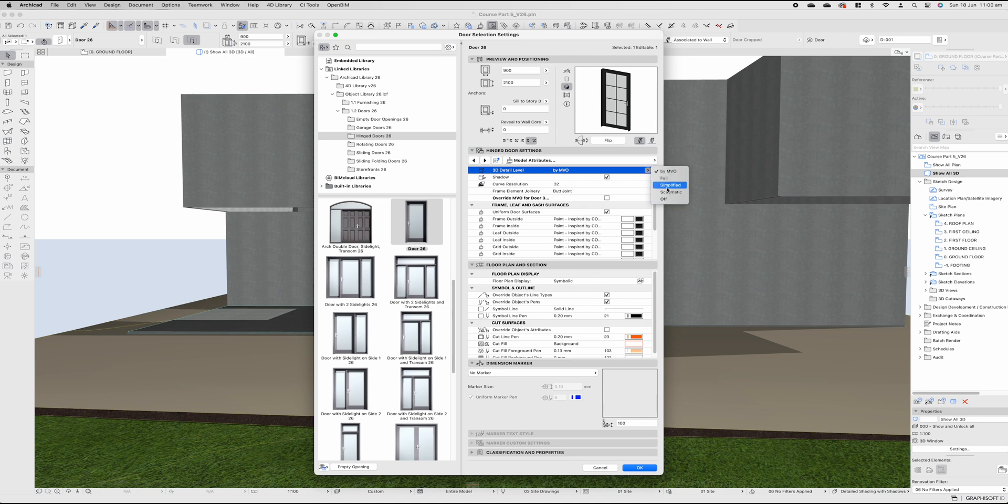
pyautogui.click(665, 178)
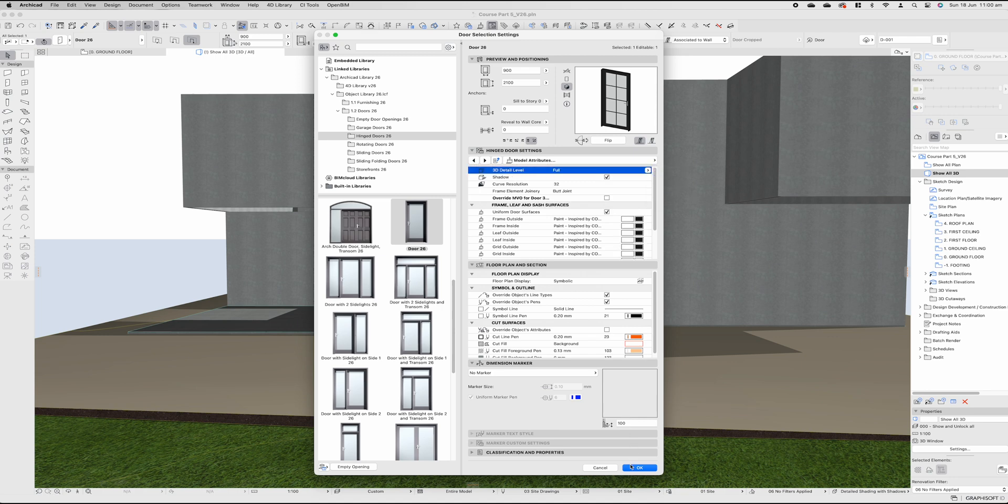
pyautogui.click(630, 467)
pyautogui.keyDown('shift'); pyautogui.moveTo(631, 467); pyautogui.dragTo(496, 377, button='middle'); pyautogui.keyUp('shift')
pyautogui.scroll(-3, 594, 373)
# Return to the ground floor plan and enable Custom Corner 2 with the Frame connection type in the window default settings
pyautogui.press('F2')
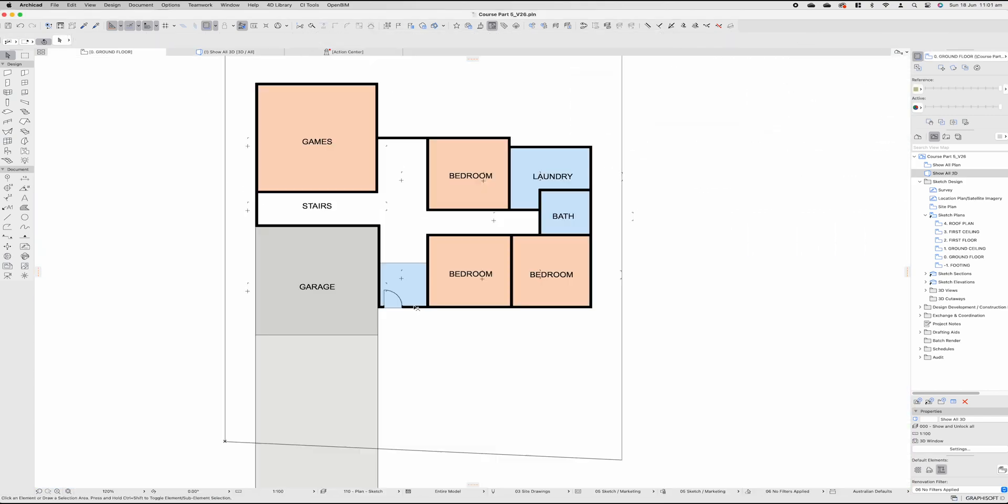
pyautogui.click(24, 83)
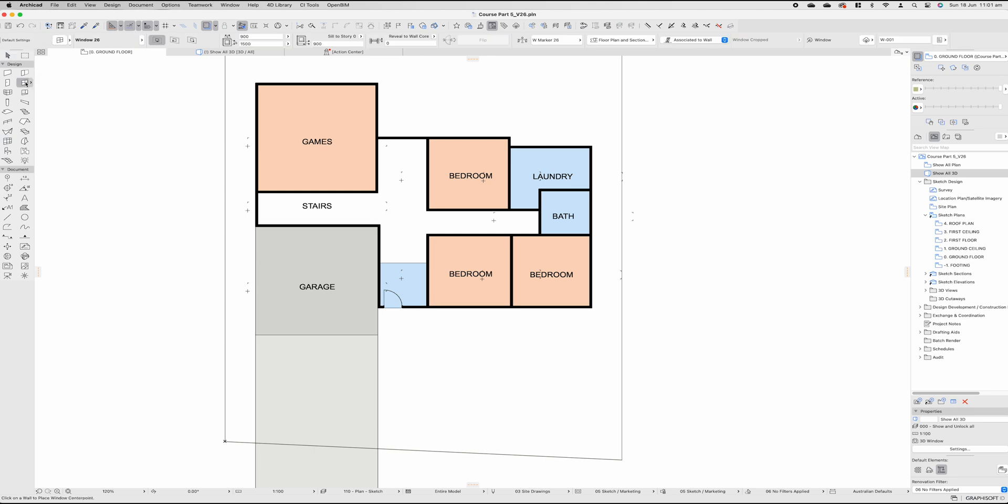
pyautogui.doubleClick(25, 82)
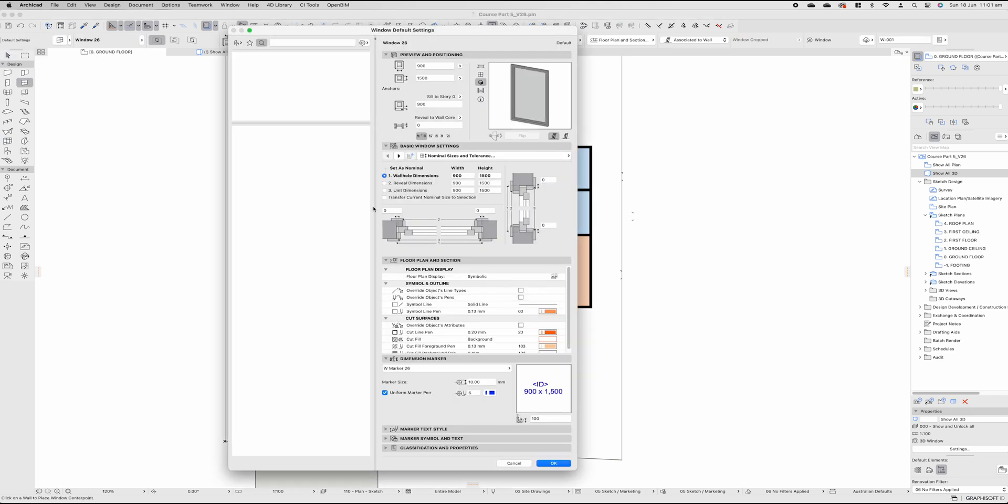
pyautogui.click(461, 157)
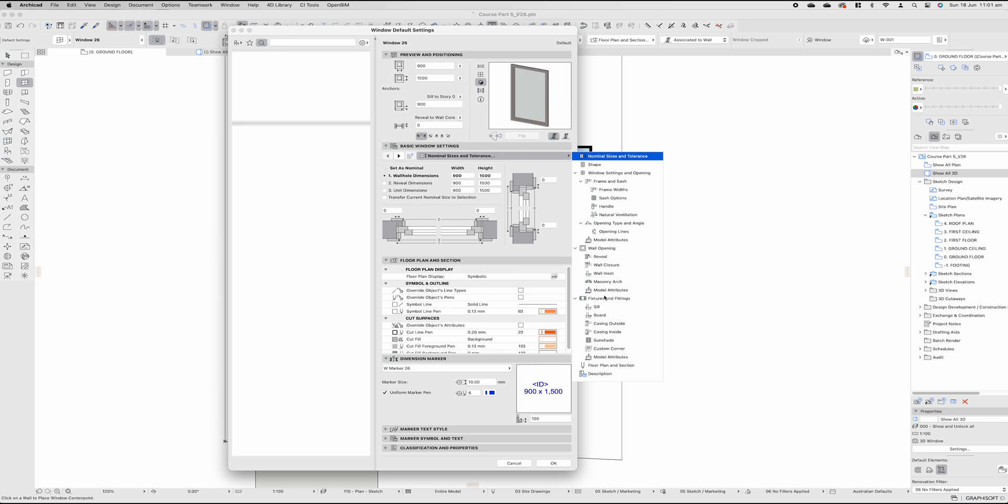
pyautogui.click(609, 349)
pyautogui.click(387, 178)
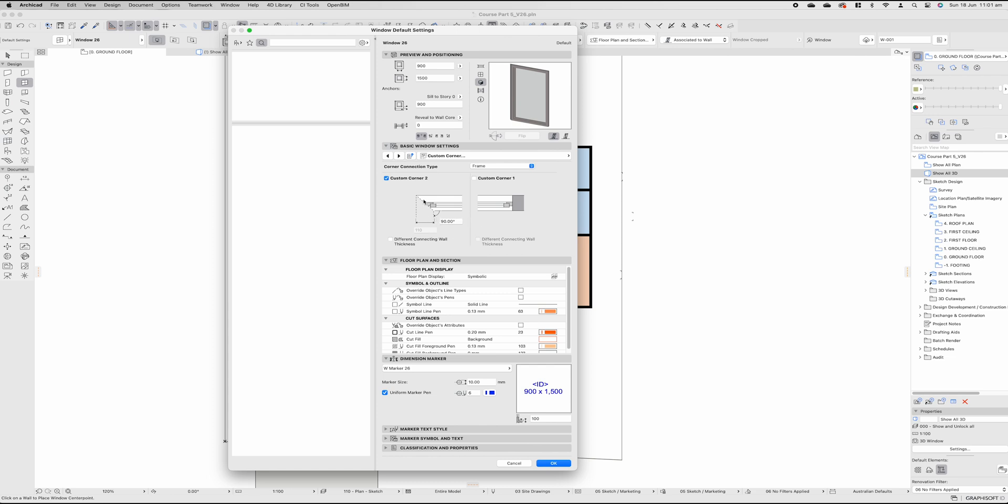
pyautogui.click(499, 166)
pyautogui.click(498, 166)
# Set the default window's frame surface to a dark COLORBOND Steel inspired paint in Model Attributes and accept the settings
pyautogui.click(502, 156)
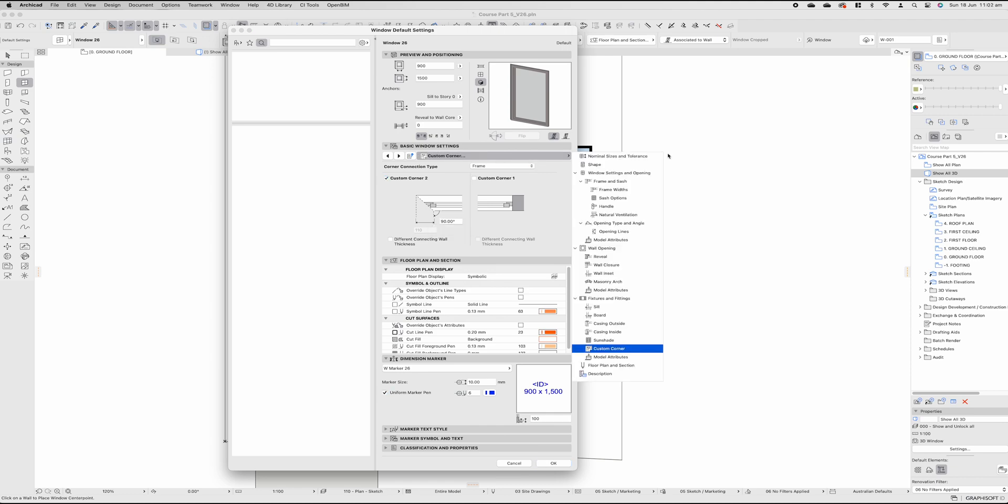
pyautogui.click(613, 239)
pyautogui.click(557, 200)
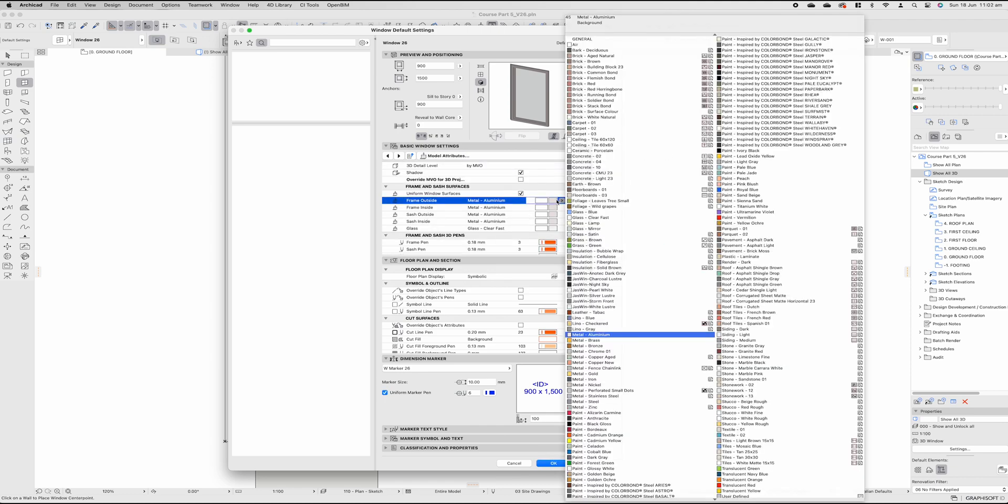
pyautogui.click(762, 67)
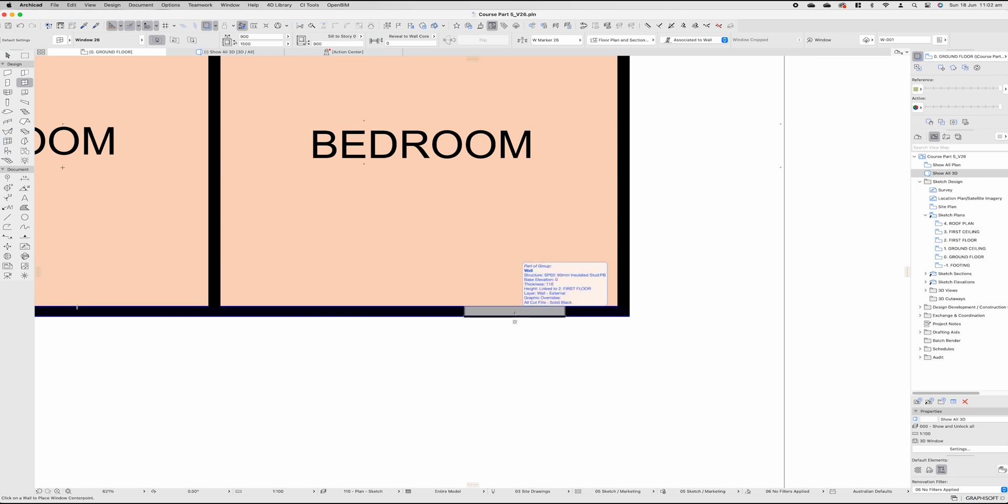
# Place a default window in the lower outer wall of the right-hand bedroom and move it to the building corner
pyautogui.click(514, 313)
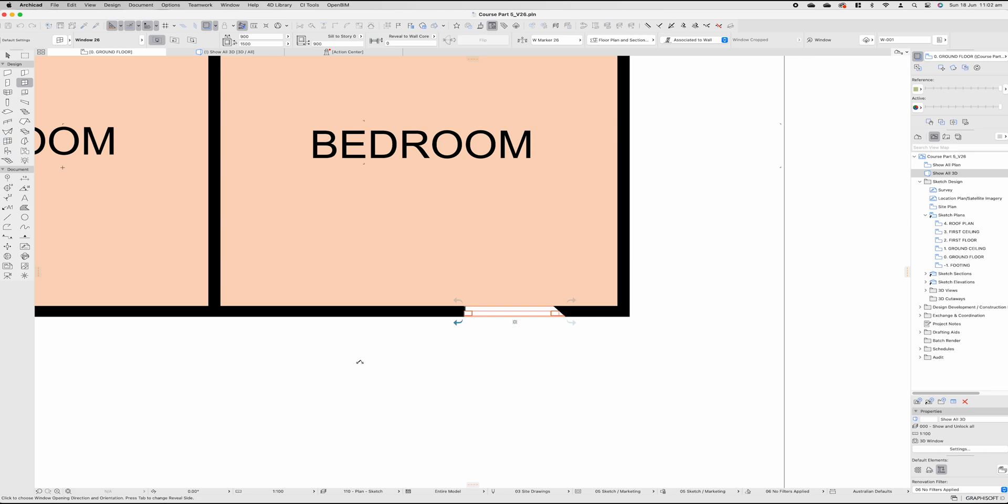
pyautogui.click(360, 362)
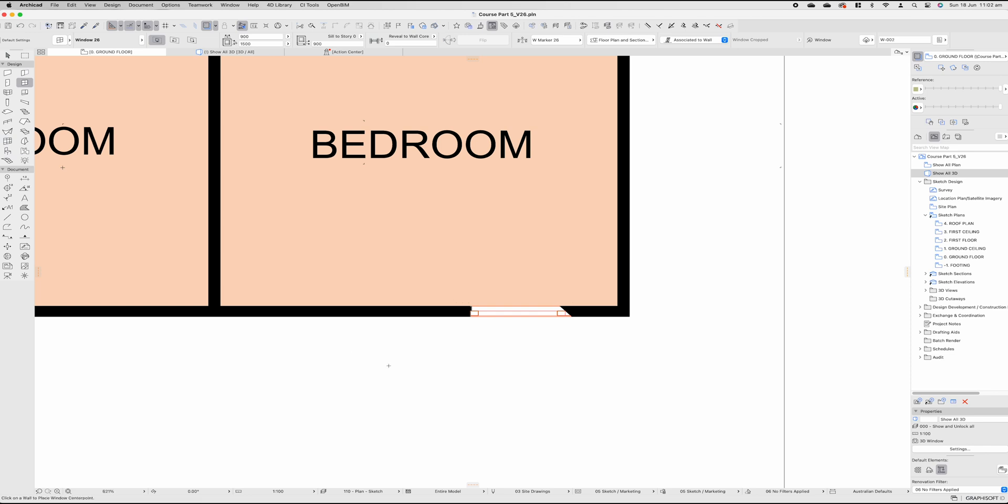
pyautogui.press('Escape')
pyautogui.click(561, 315)
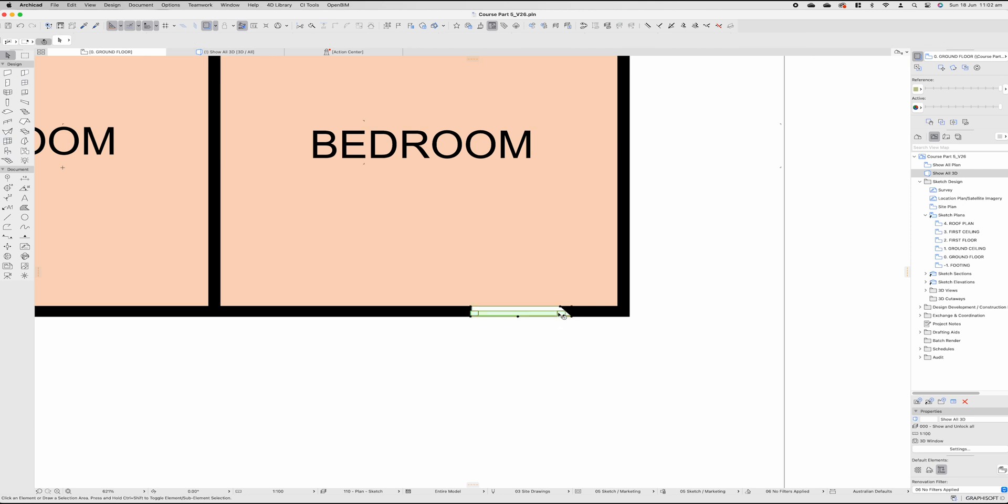
pyautogui.moveTo(571, 316); pyautogui.dragTo(630, 316)
pyautogui.click(603, 344)
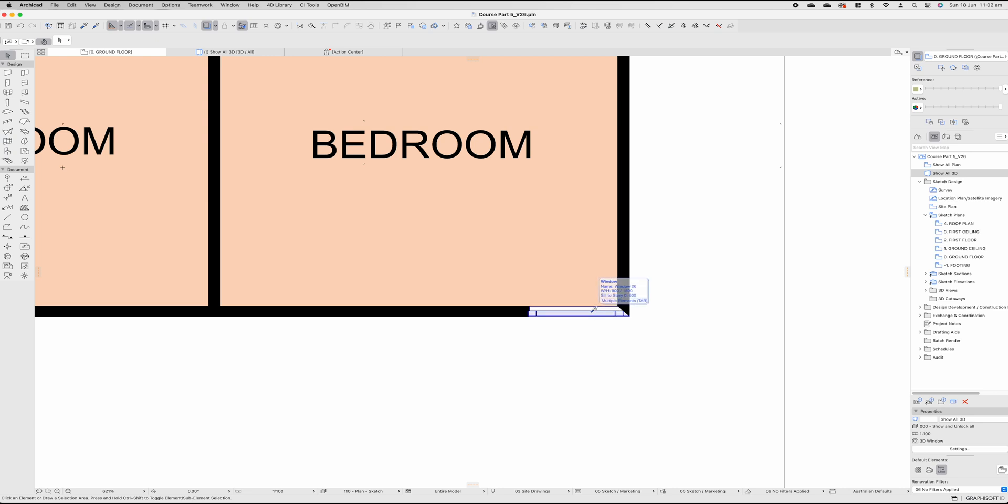
# Place a second window with the same settings in the bedroom's right outer wall and move it to meet the first at the corner
pyautogui.keyDown('alt'); pyautogui.click(593, 310); pyautogui.keyUp('alt')
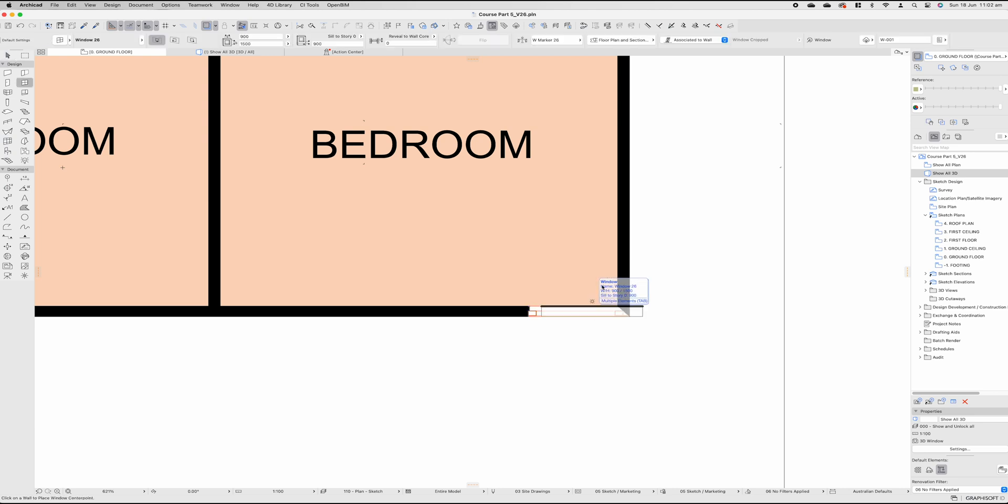
pyautogui.click(630, 233)
pyautogui.click(680, 162)
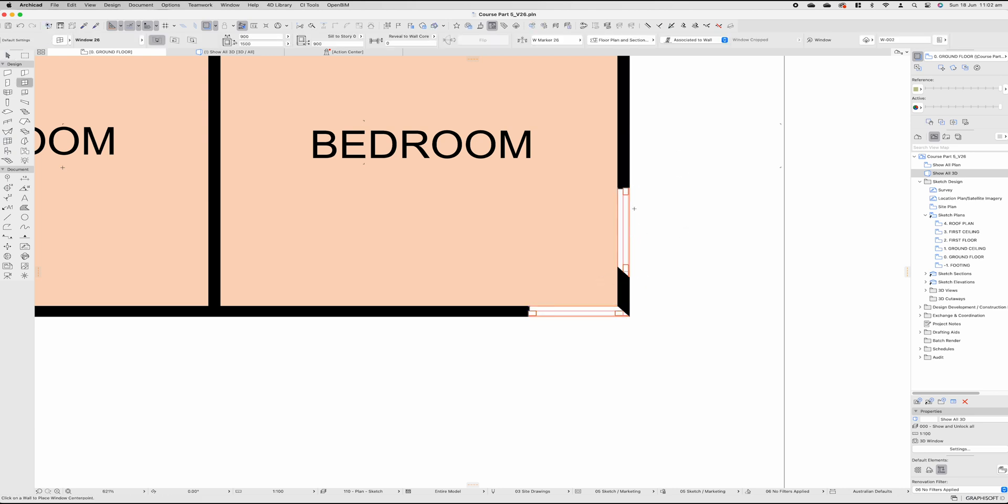
pyautogui.press('Escape')
pyautogui.click(628, 226)
pyautogui.press('super+d')
pyautogui.click(630, 277)
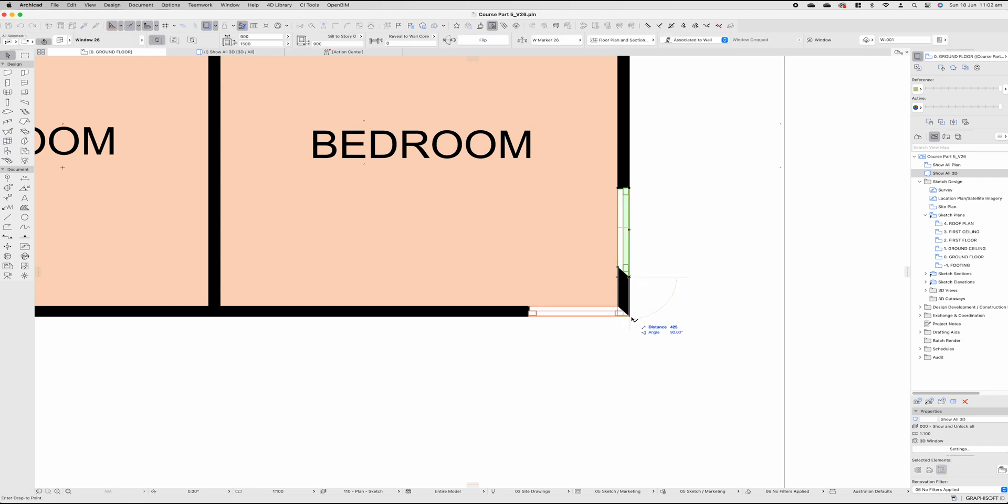
pyautogui.click(629, 317)
pyautogui.press('Escape')
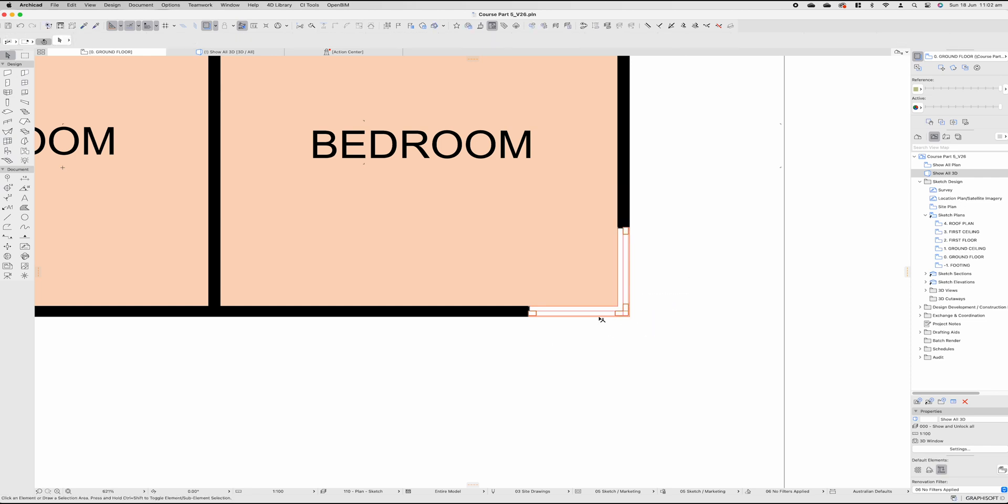
# Stretch both corner windows wider, away from the corner, entering a distance of 2500 for the one in the right wall
pyautogui.click(535, 314)
pyautogui.click(535, 313)
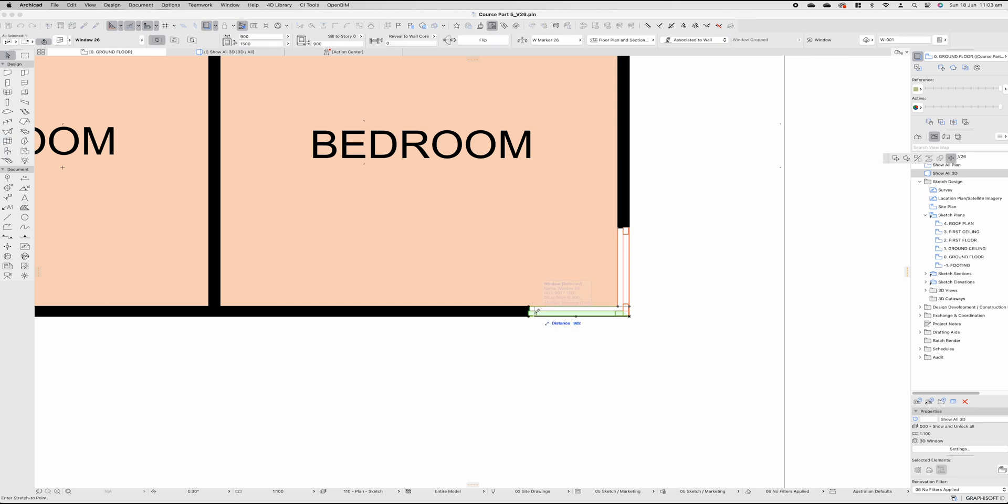
pyautogui.click(368, 315)
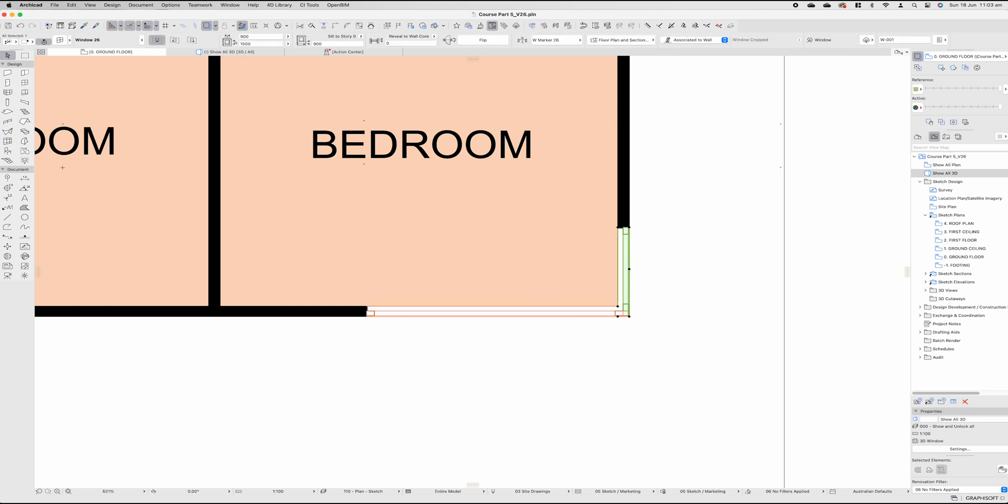
pyautogui.click(629, 316)
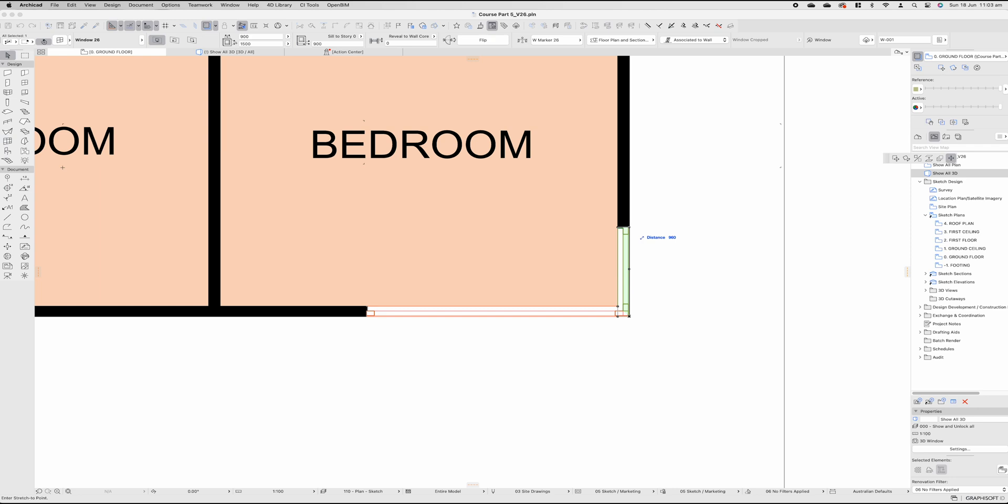
pyautogui.write('2500')
pyautogui.press('Return')
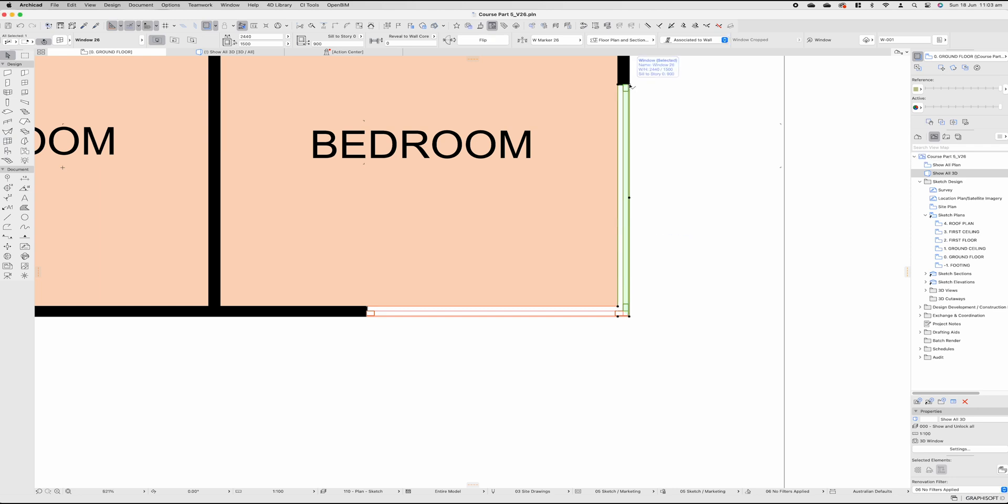
pyautogui.press('Escape')
# Inspect the corner glazing in the 3D view and select both windows
pyautogui.press('F3')
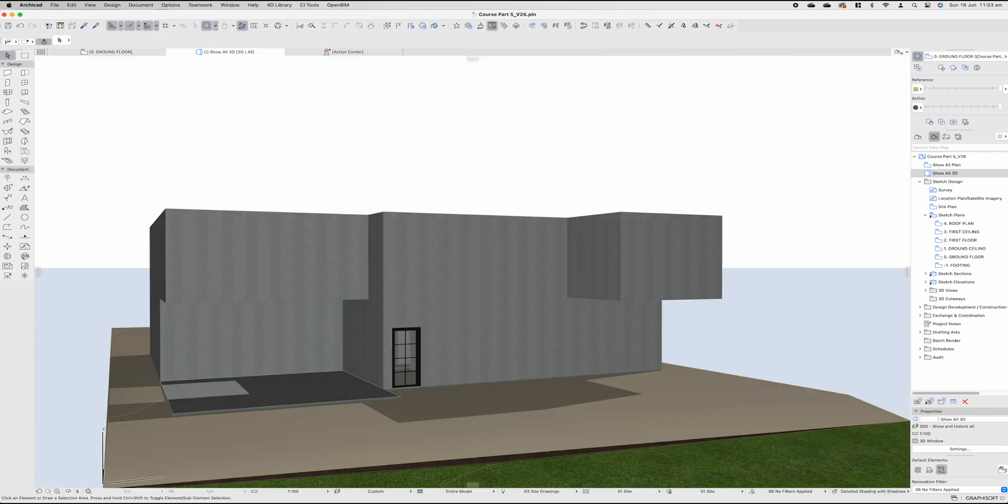
pyautogui.keyDown('shift'); pyautogui.moveTo(604, 326); pyautogui.dragTo(599, 304, button='middle'); pyautogui.keyUp('shift')
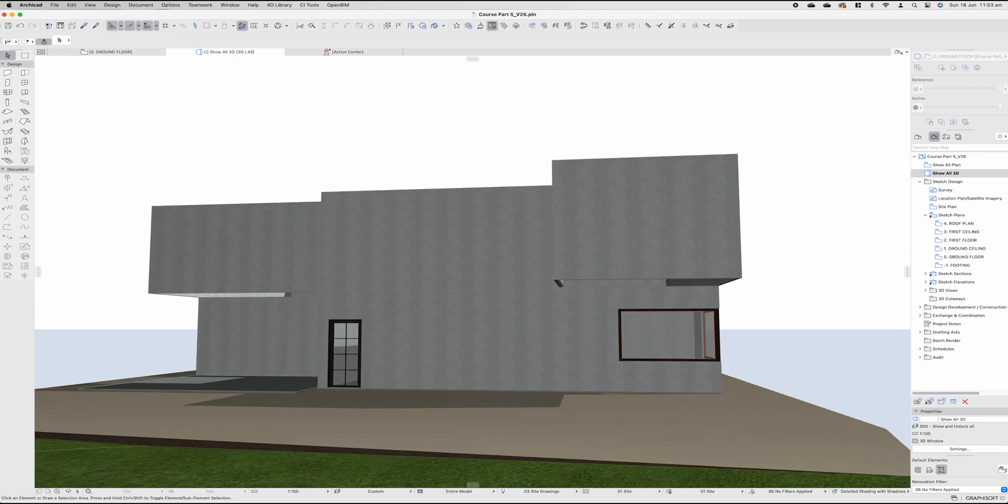
pyautogui.click(669, 336)
pyautogui.keyDown('shift'); pyautogui.moveTo(669, 336); pyautogui.dragTo(546, 331, button='middle'); pyautogui.keyUp('shift')
pyautogui.keyDown('shift'); pyautogui.click(660, 341); pyautogui.keyUp('shift')
pyautogui.keyDown('shift'); pyautogui.moveTo(660, 340); pyautogui.dragTo(766, 341, button='middle'); pyautogui.keyUp('shift')
# Override the line types and pens of both corner windows and set their symbol line pen to 21
pyautogui.doubleClick(584, 353)
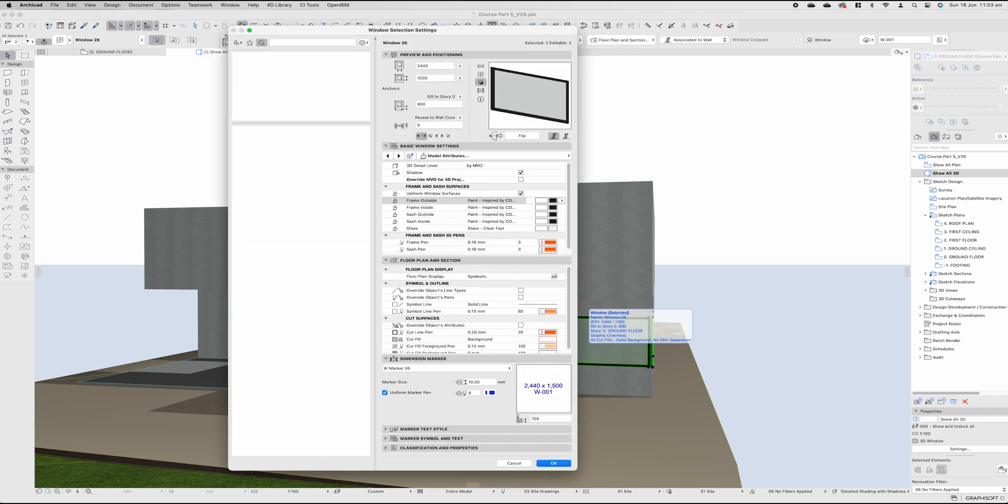
pyautogui.click(521, 290)
pyautogui.click(521, 297)
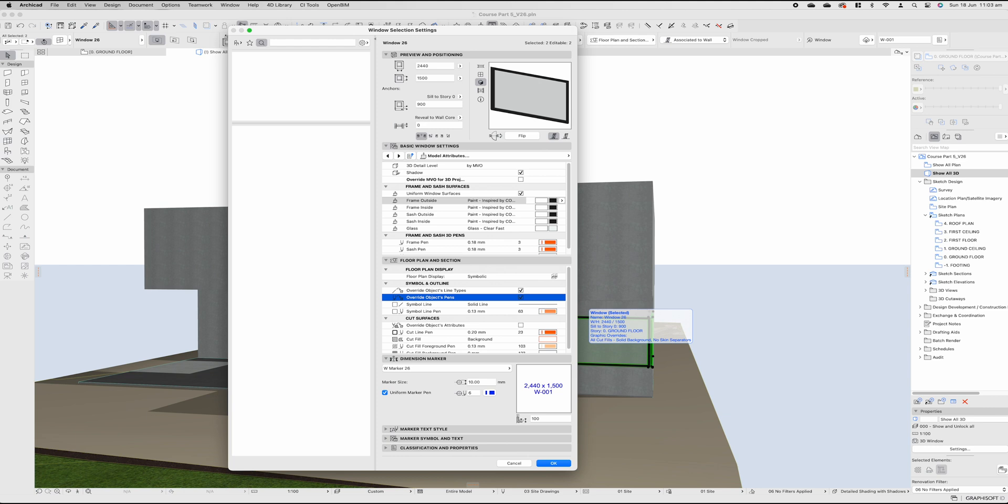
pyautogui.click(547, 312)
pyautogui.click(624, 307)
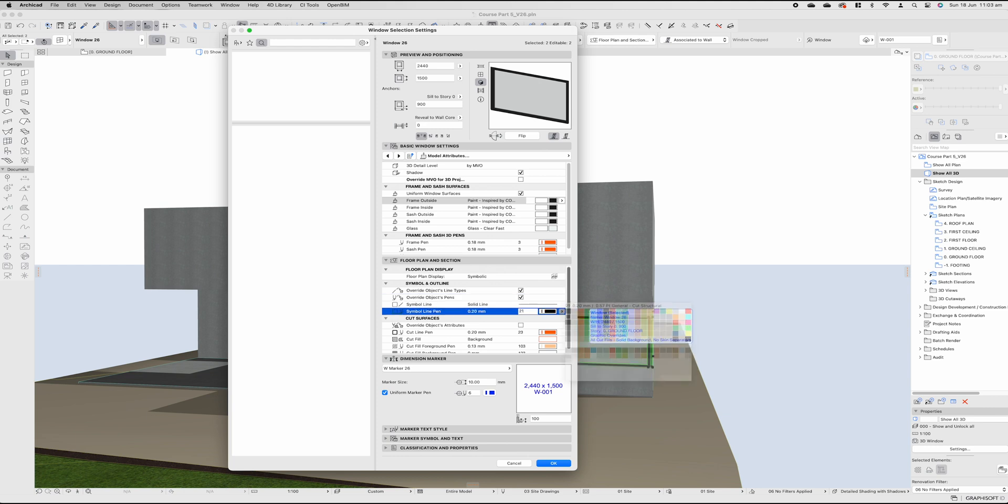
pyautogui.click(480, 65)
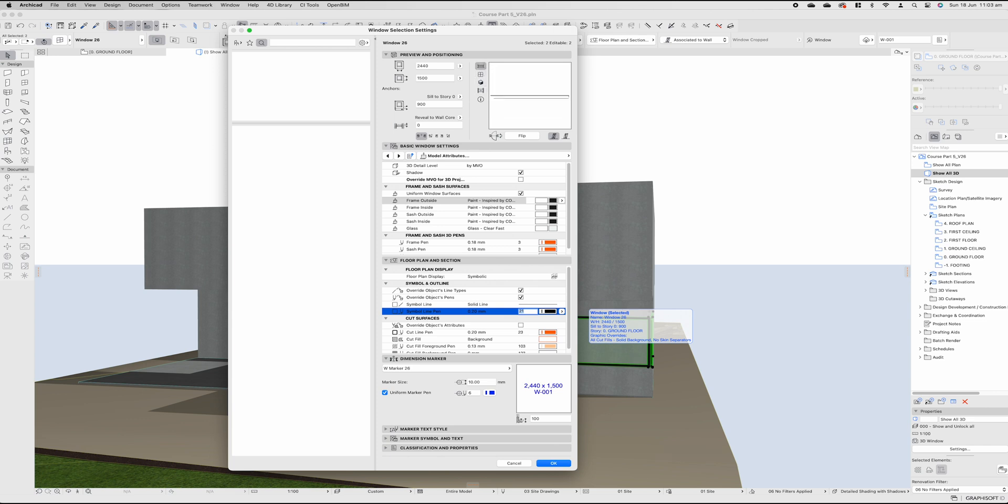
pyautogui.click(480, 82)
# Give both corner windows an H-V Grid sash with 2 panes vertically and 3 horizontally, and apply the settings
pyautogui.click(497, 156)
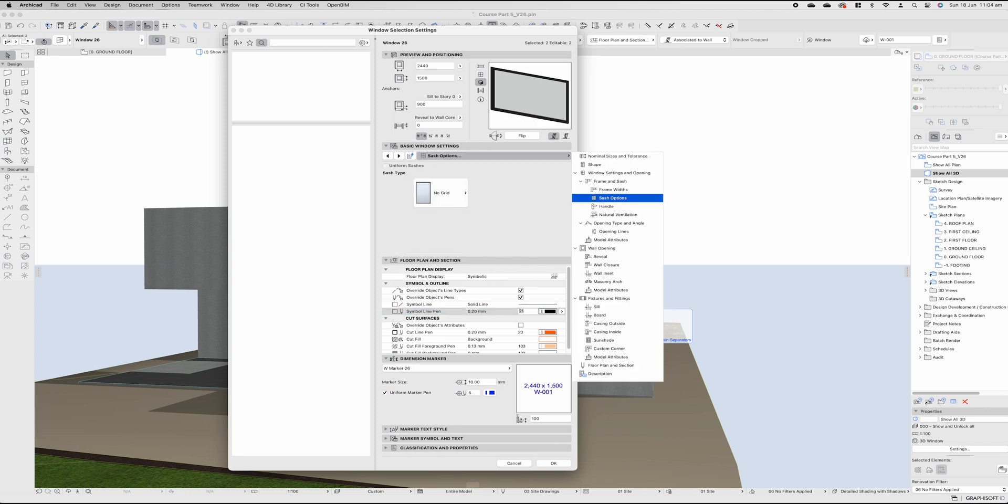
pyautogui.click(613, 198)
pyautogui.click(441, 193)
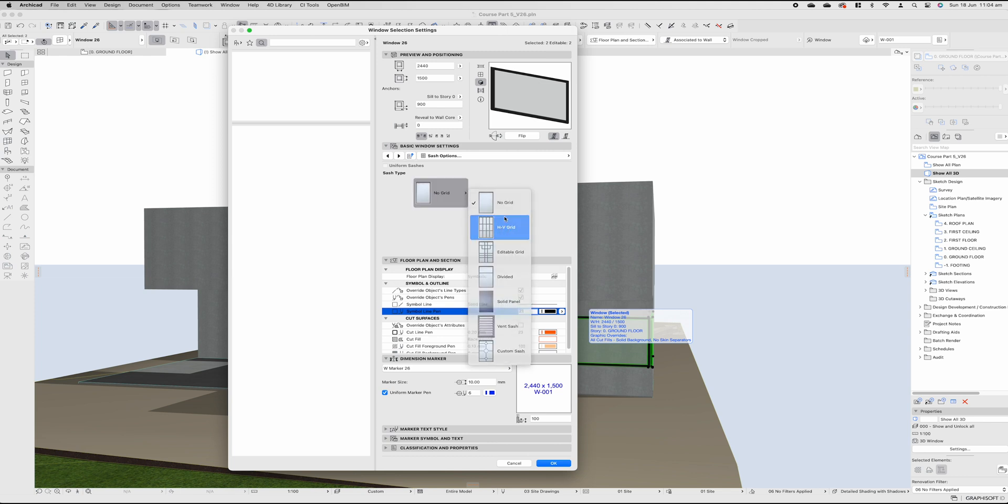
pyautogui.click(505, 216)
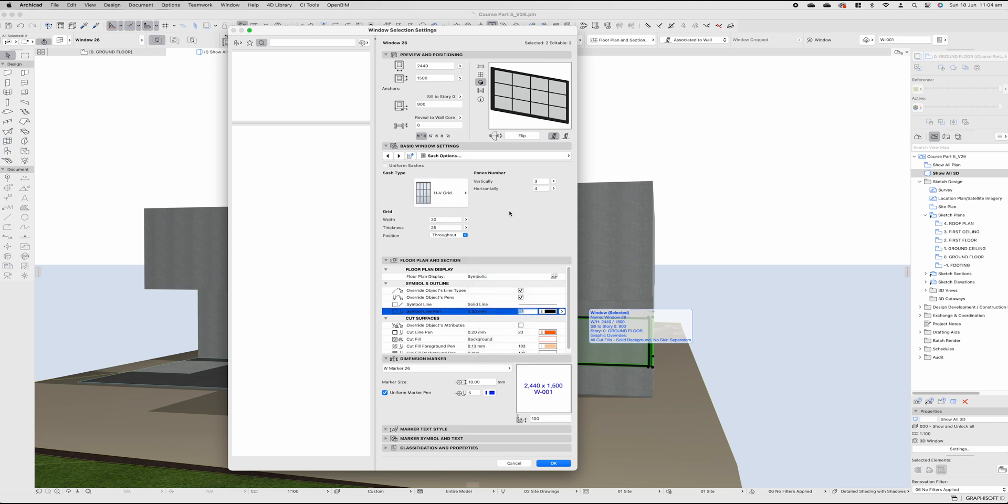
pyautogui.doubleClick(540, 182)
pyautogui.write('2')
pyautogui.doubleClick(540, 189)
pyautogui.write('3')
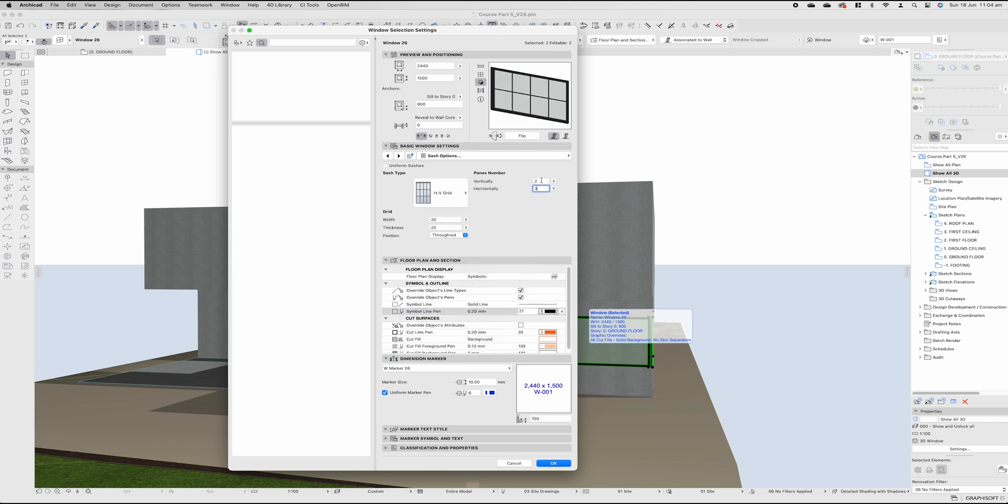
pyautogui.doubleClick(541, 181)
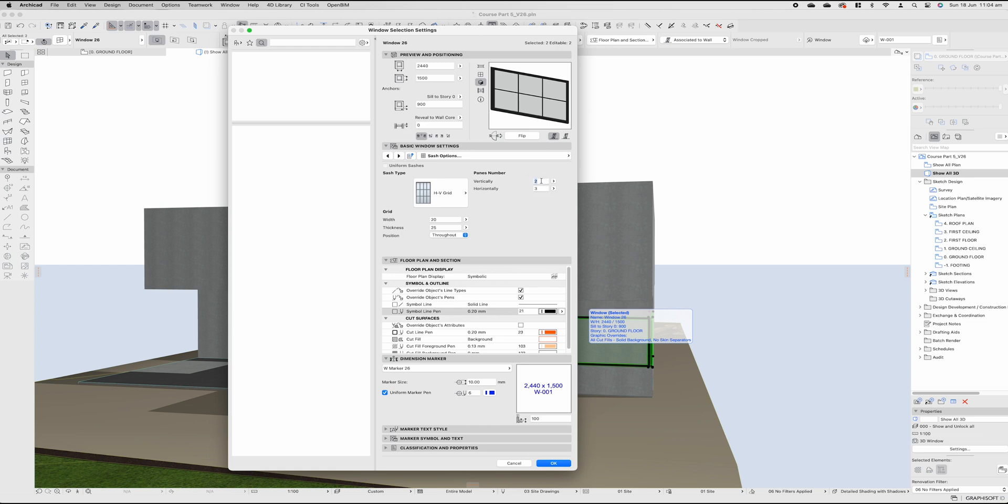
pyautogui.click(554, 463)
pyautogui.press('Escape')
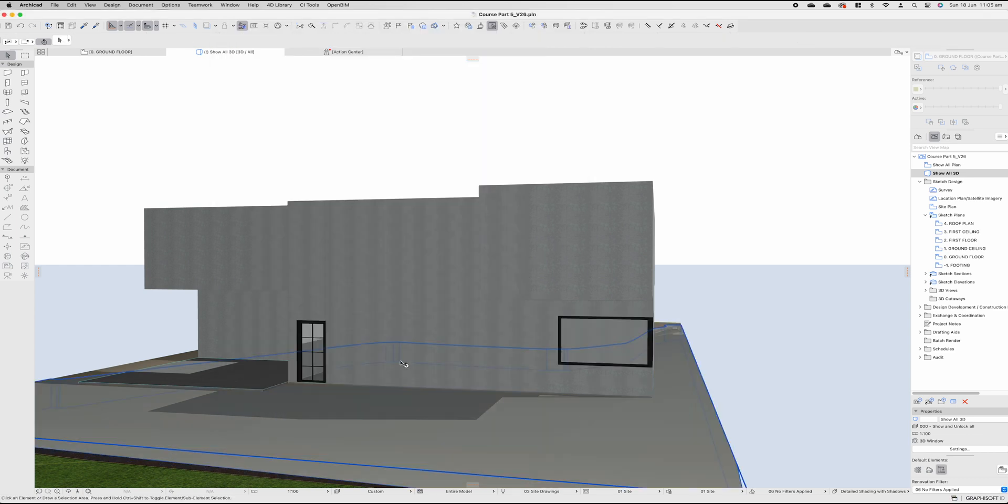
# Switch the 3D view's model view options combination to 03 Construction
pyautogui.keyDown('shift'); pyautogui.moveTo(621, 351); pyautogui.dragTo(557, 351, button='middle'); pyautogui.keyUp('shift')
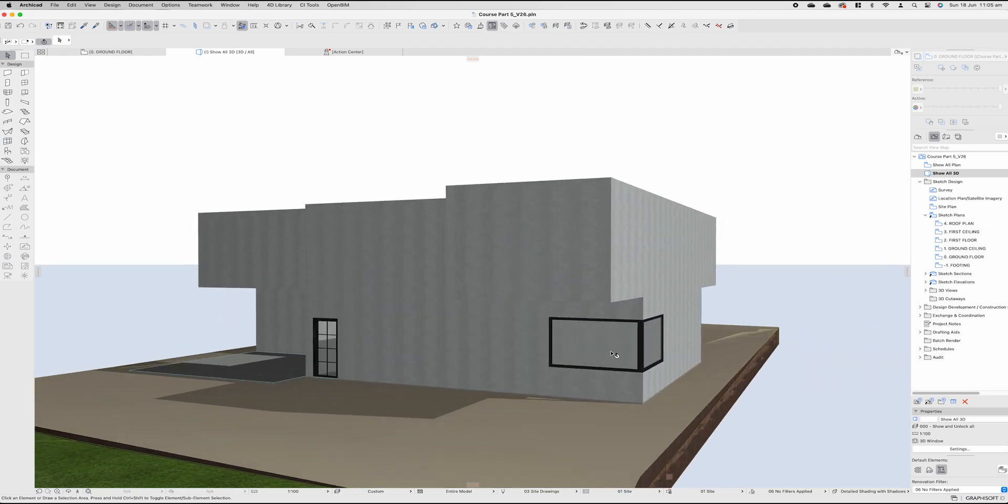
pyautogui.moveTo(615, 349)
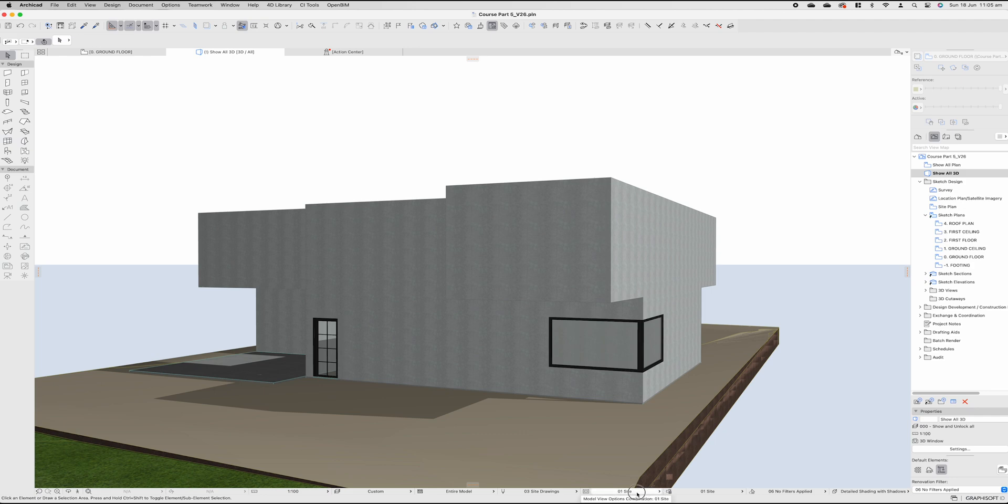
pyautogui.click(637, 493)
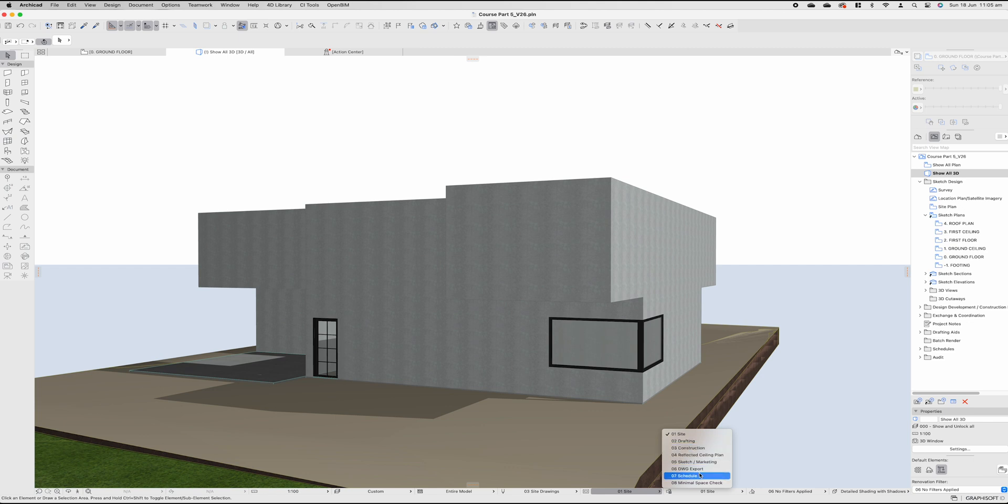
pyautogui.click(708, 447)
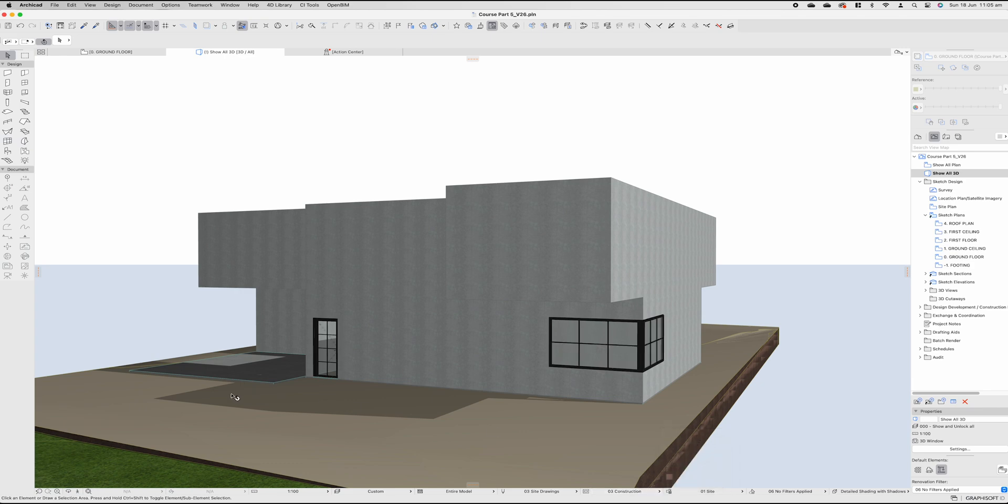
# Face the building's entry side in 3D and redefine the Show All 3D view from the current window's settings
pyautogui.keyDown('shift'); pyautogui.moveTo(405, 384); pyautogui.dragTo(589, 370, button='middle'); pyautogui.keyUp('shift')
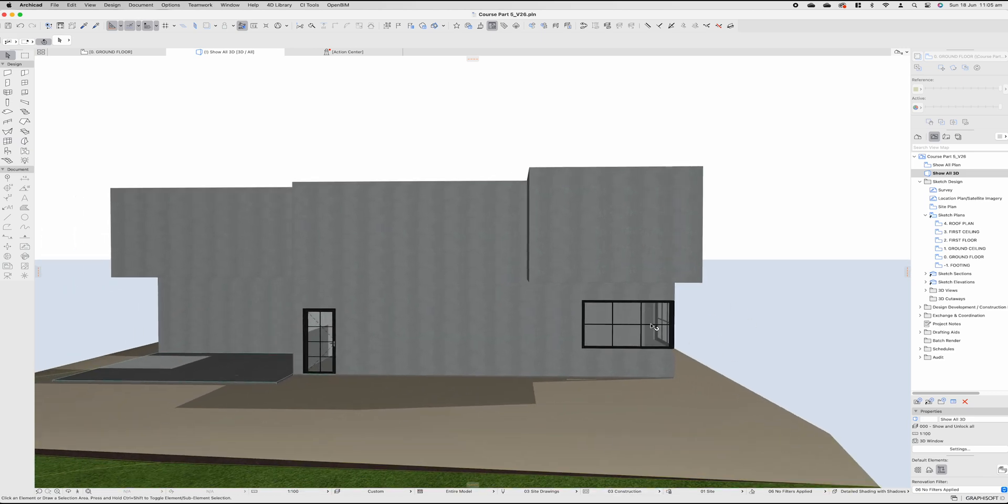
pyautogui.scroll(5, 344, 355)
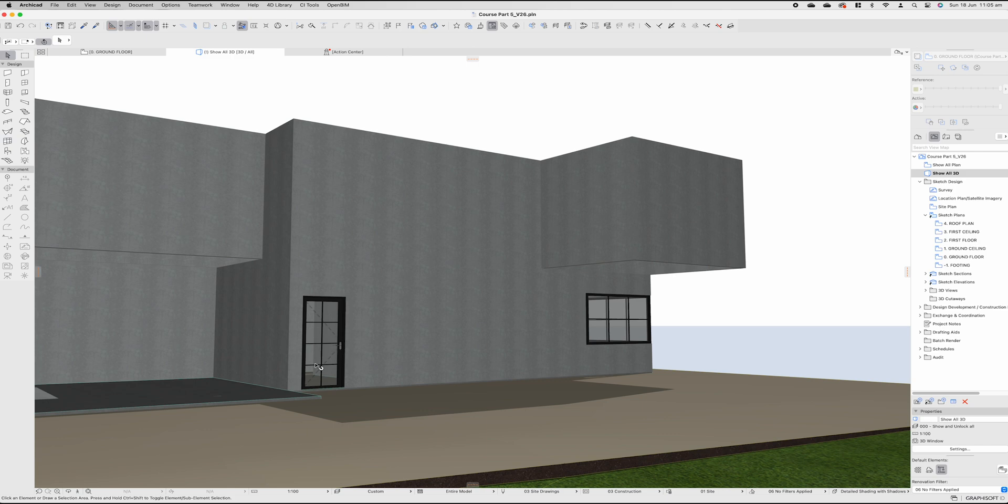
pyautogui.scroll(4, 351, 351)
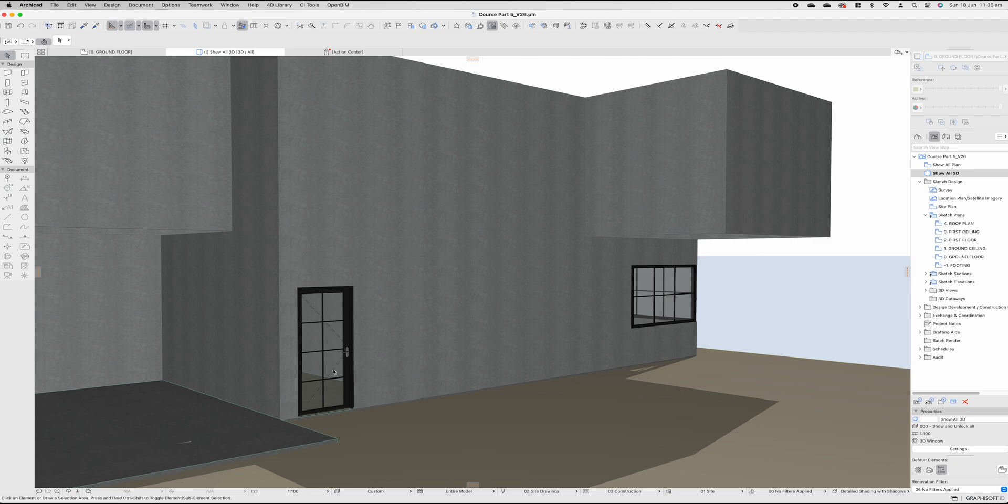
pyautogui.scroll(5, 677, 339)
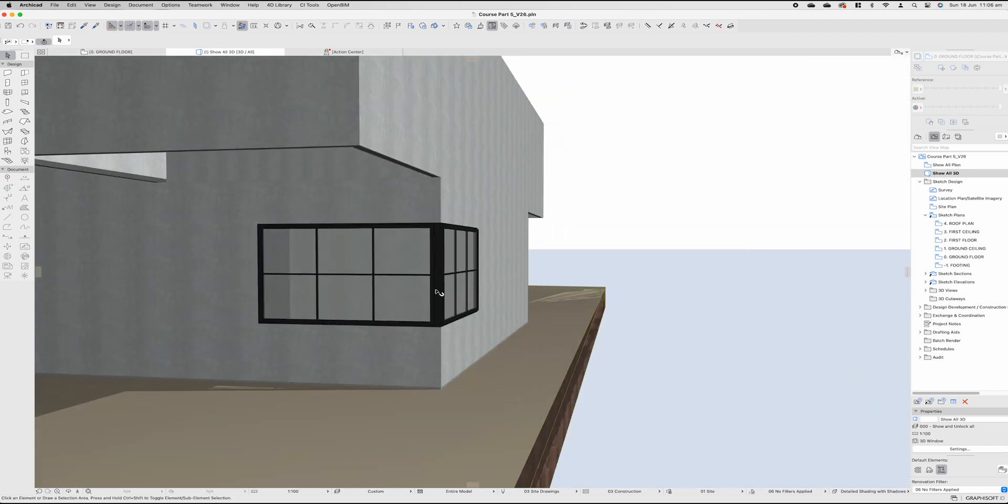
pyautogui.keyDown('shift'); pyautogui.moveTo(304, 271); pyautogui.dragTo(414, 254, button='middle'); pyautogui.keyUp('shift')
pyautogui.scroll(-10, 330, 269)
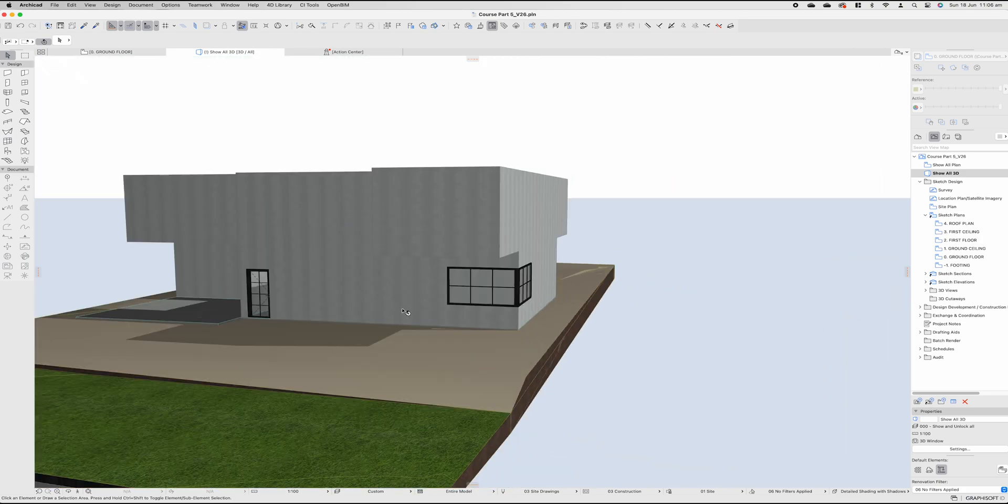
pyautogui.keyDown('shift'); pyautogui.moveTo(473, 409); pyautogui.dragTo(773, 410, button='middle'); pyautogui.keyUp('shift')
pyautogui.click(959, 450)
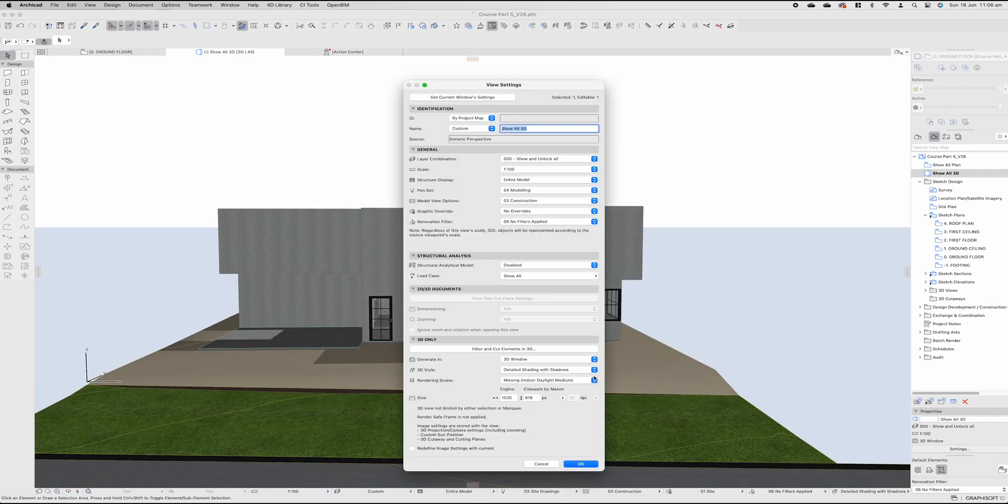
pyautogui.click(461, 97)
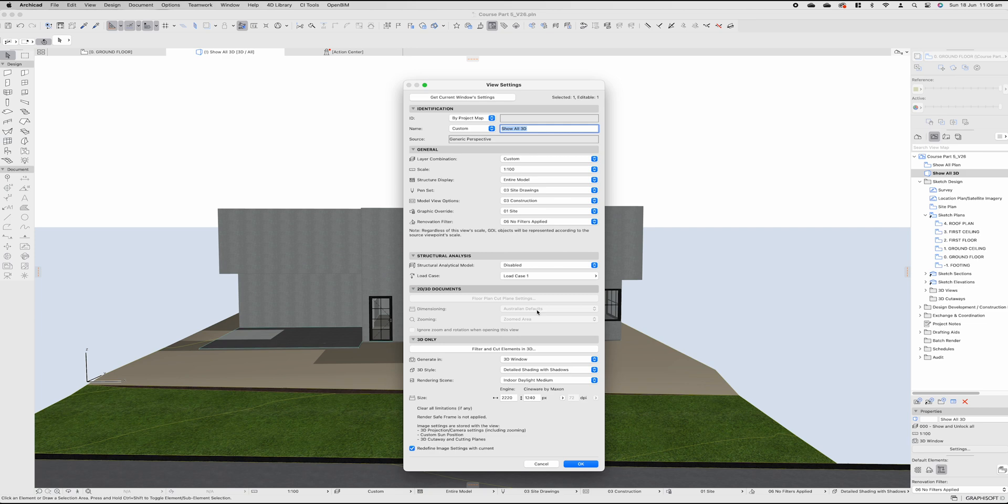
pyautogui.click(580, 463)
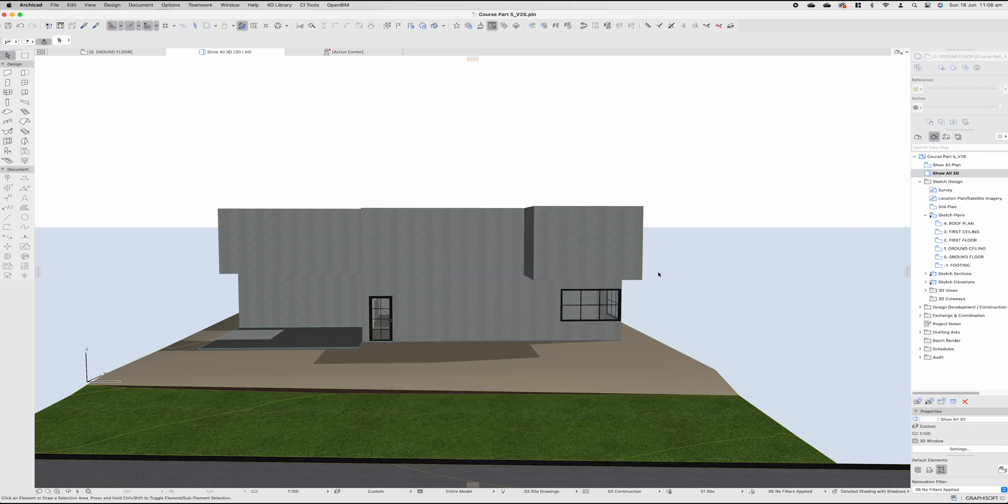
# Return to the ground-floor plan and page forward through the hinged door settings of the door with sidelight beside the games room
pyautogui.keyDown('shift'); pyautogui.moveTo(653, 326); pyautogui.dragTo(584, 329, button='middle'); pyautogui.keyUp('shift')
pyautogui.press('F2')
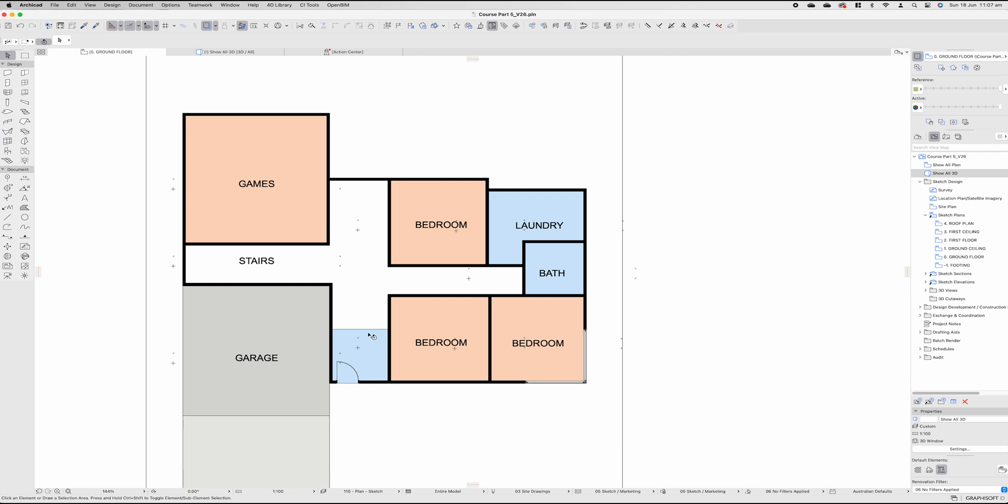
pyautogui.moveTo(394, 347); pyautogui.dragTo(437, 354, button='middle')
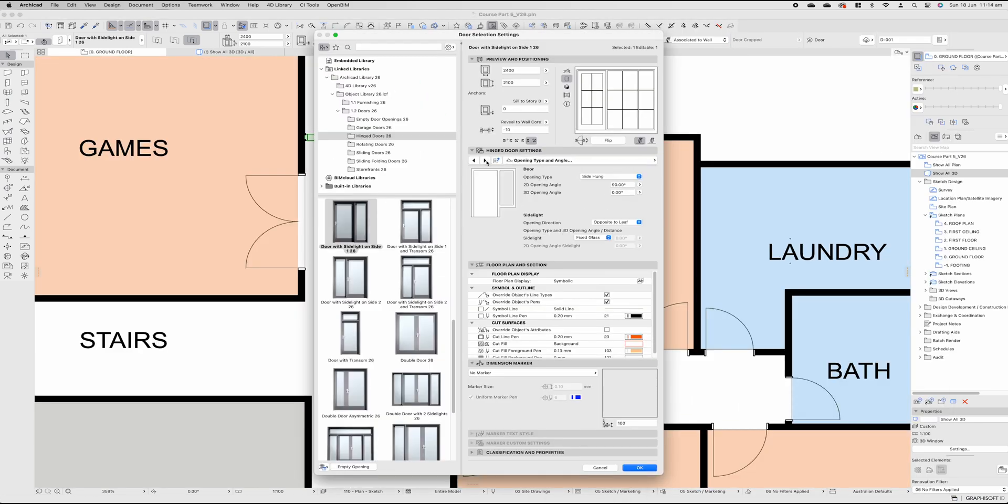
pyautogui.click(487, 160)
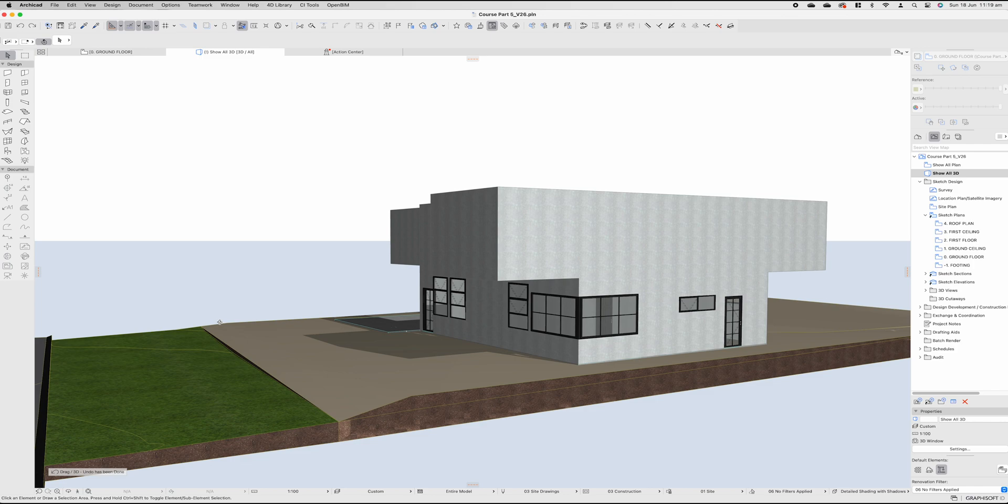
# Select the entry door in the 3D view and set its height to 2400
pyautogui.moveTo(220, 322); pyautogui.dragTo(391, 305)
pyautogui.click(391, 304)
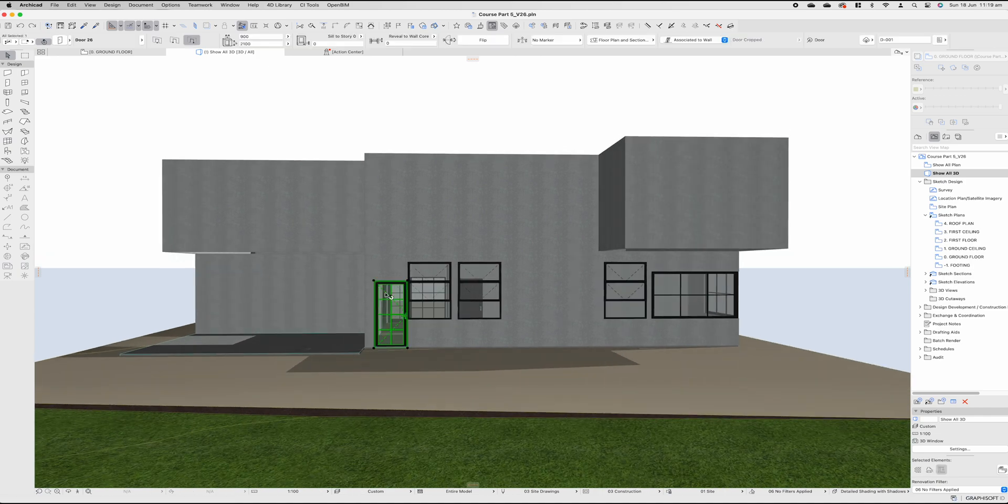
pyautogui.click(261, 43)
pyautogui.write('2400')
pyautogui.press('Return')
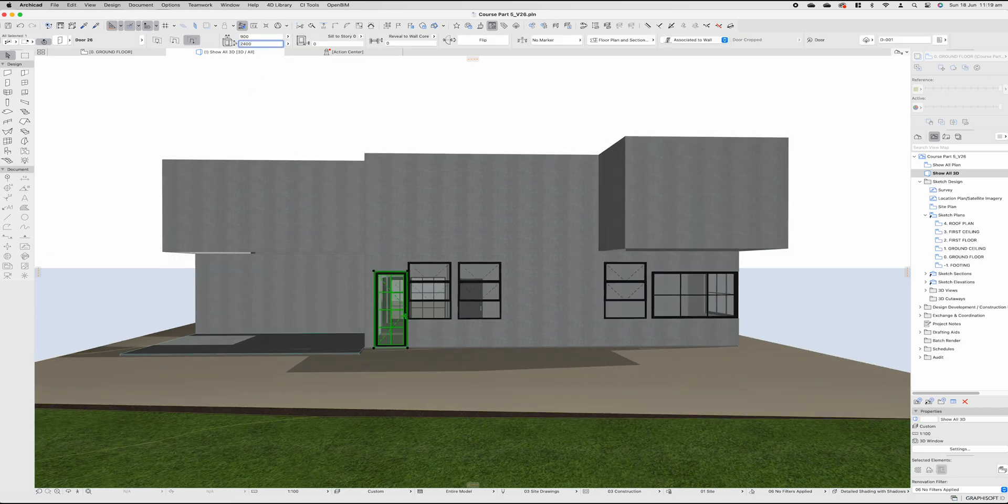
# Set the width of the window beside the entry door to 600
pyautogui.keyDown('shift'); pyautogui.moveTo(382, 274); pyautogui.dragTo(361, 268, button='middle'); pyautogui.keyUp('shift')
pyautogui.click(362, 268)
pyautogui.click(239, 36)
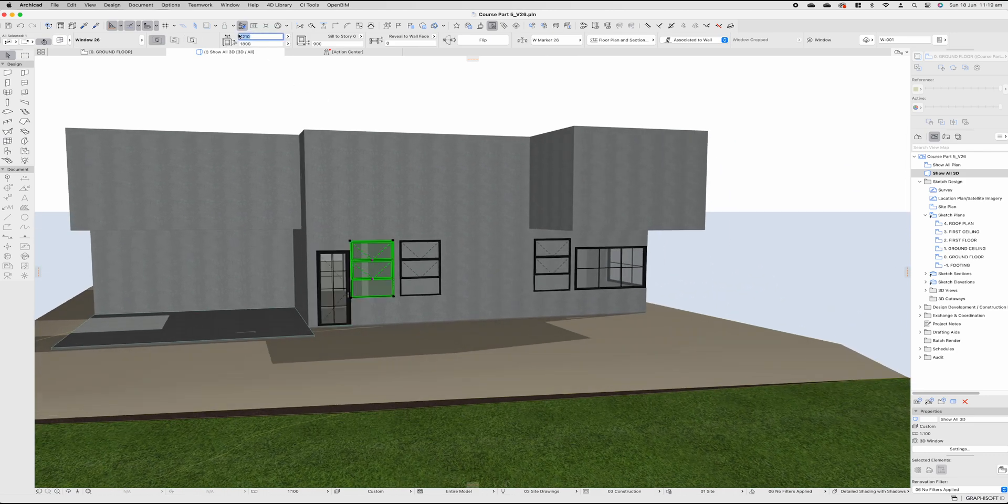
pyautogui.write('600')
pyautogui.press('Return')
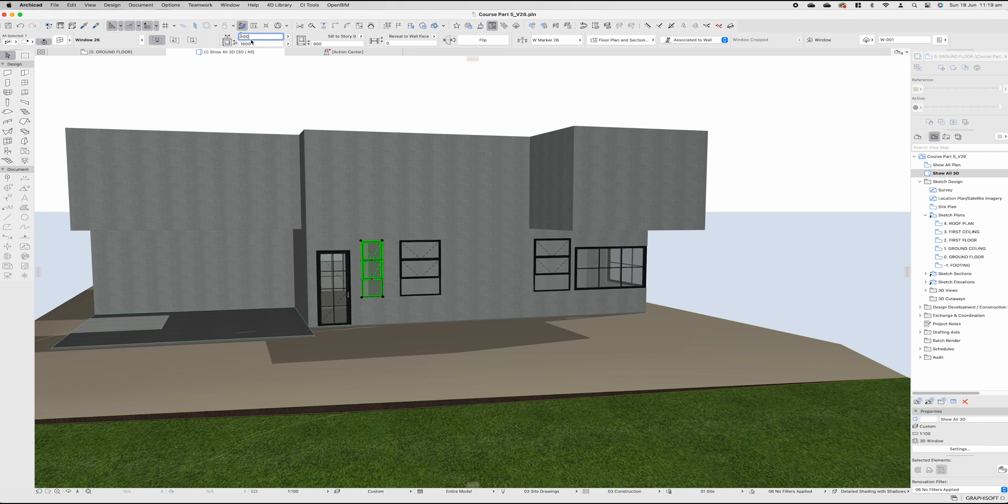
# Move the narrow window by its upper corner so that it meets the entry door's upper corner
pyautogui.click(362, 243)
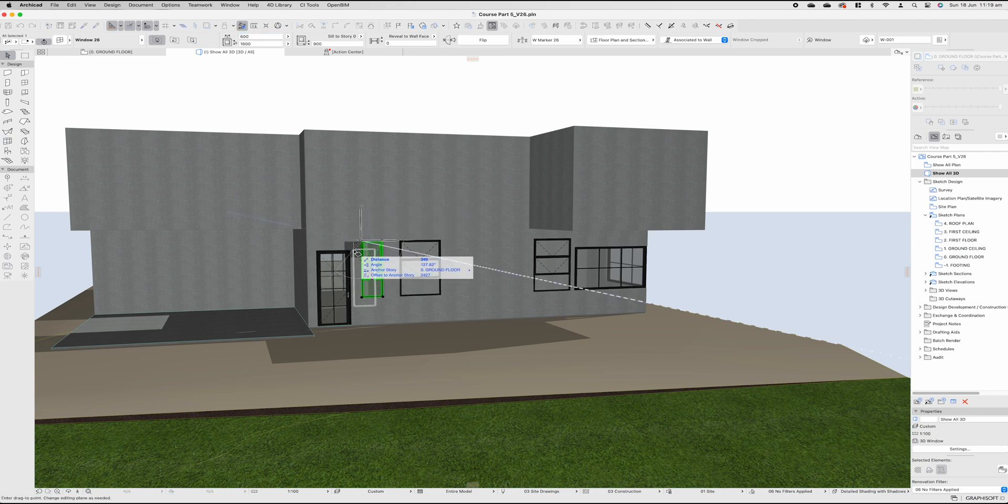
pyautogui.click(350, 251)
pyautogui.scroll(2, 387, 292)
pyautogui.keyDown('shift'); pyautogui.moveTo(388, 292); pyautogui.dragTo(375, 317, button='middle'); pyautogui.keyUp('shift')
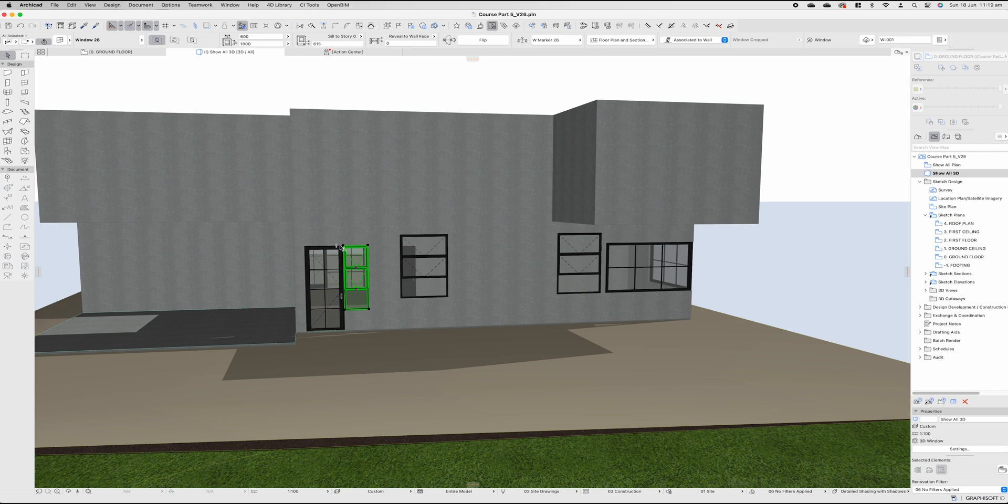
# Stretch the narrow window vertically down to the base of the entry door
pyautogui.click(364, 313)
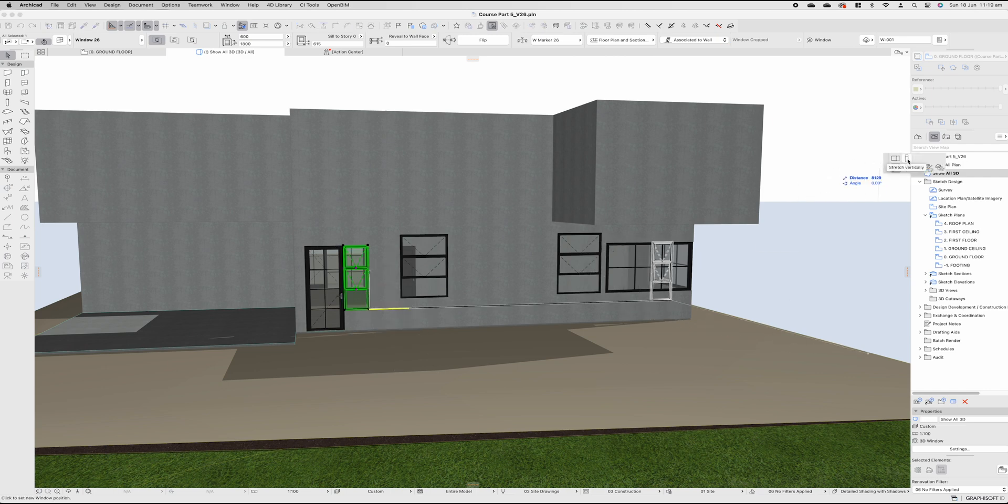
pyautogui.click(906, 159)
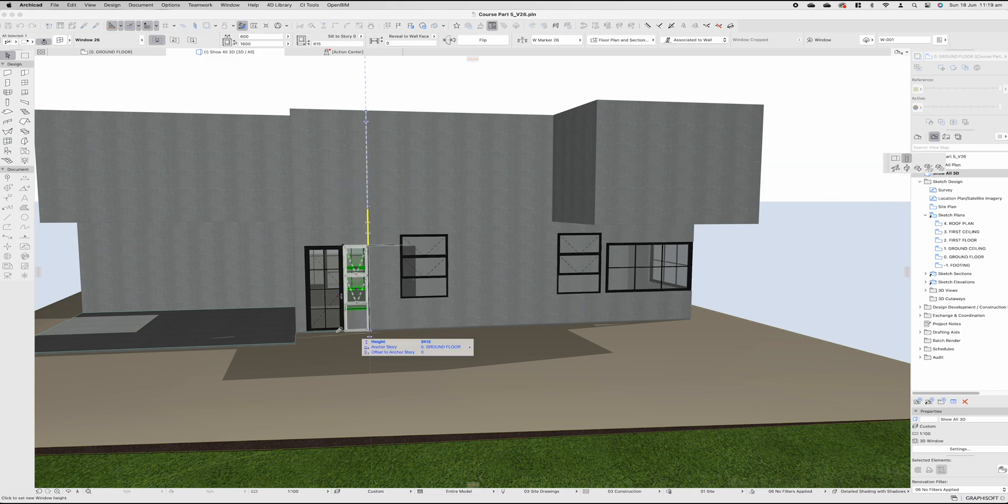
pyautogui.click(369, 330)
pyautogui.press('Escape')
pyautogui.moveTo(431, 276)
pyautogui.keyDown('shift'); pyautogui.mouseDown(button='middle')
pyautogui.moveTo(394, 288)
pyautogui.moveTo(373, 281)
pyautogui.moveTo(414, 284)
pyautogui.mouseUp(button='middle'); pyautogui.keyUp('shift')
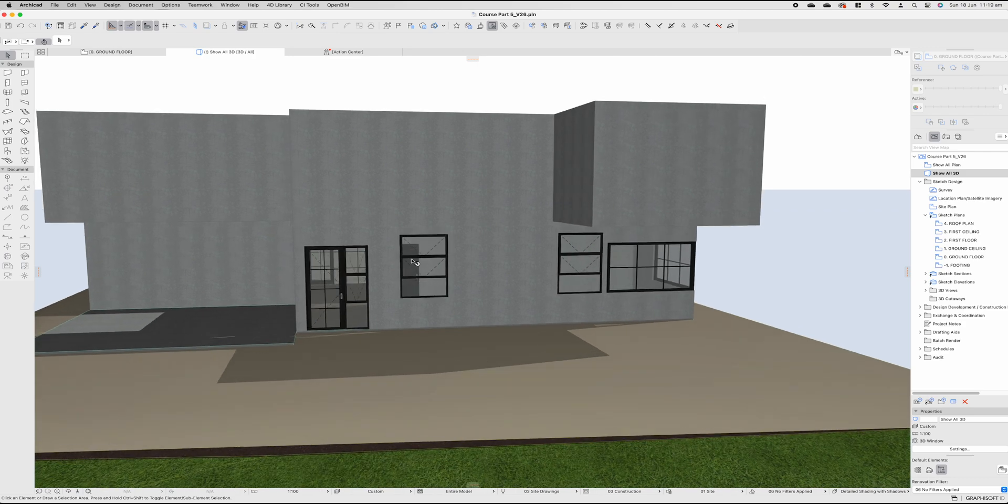
# Move the middle front window down by its upper corner so that its head aligns with the entry door's head
pyautogui.click(403, 244)
pyautogui.press('super+d')
pyautogui.click(400, 234)
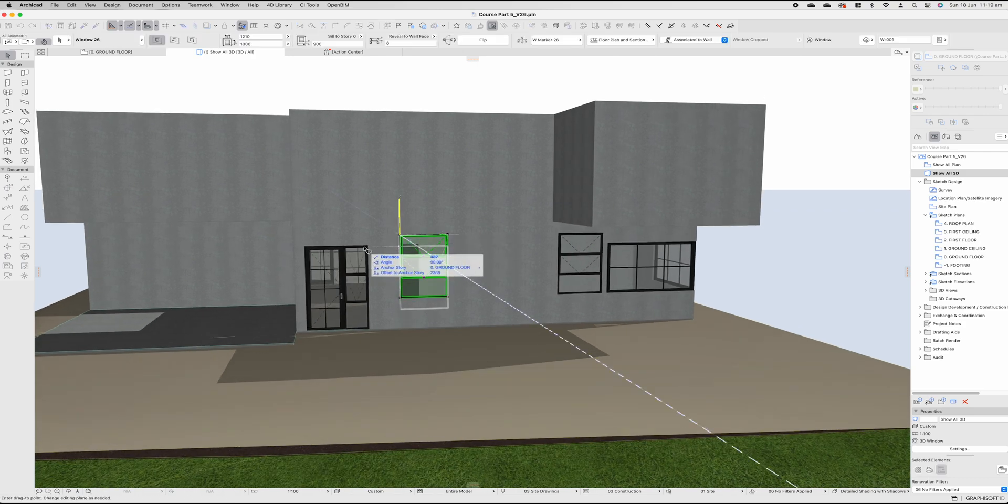
# Stretch the middle front window down to the wall base and copy its settings onto the window beside the corner window
pyautogui.click(401, 309)
pyautogui.click(401, 308)
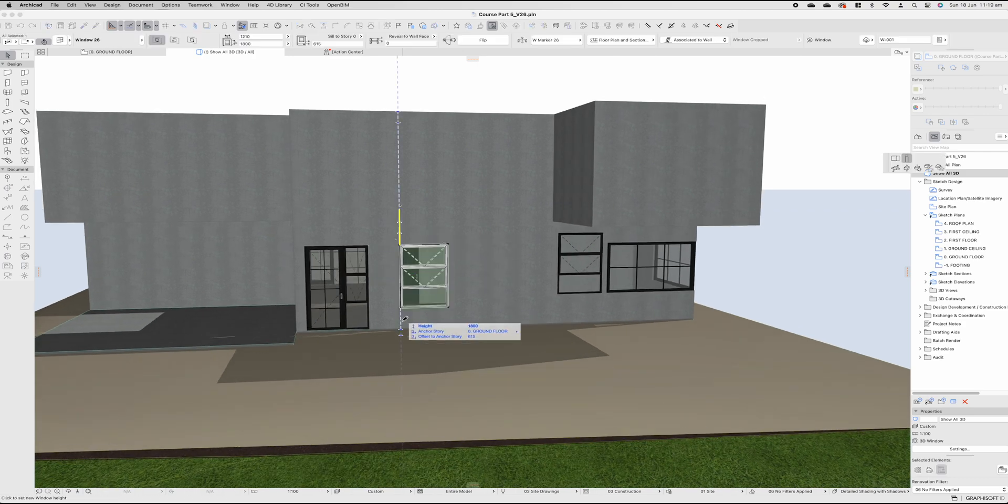
pyautogui.click(401, 330)
pyautogui.press('Escape')
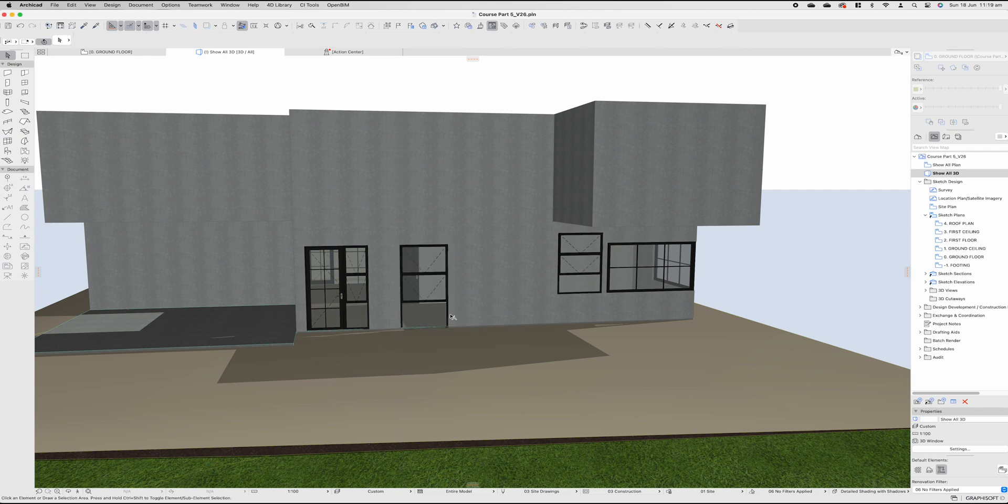
pyautogui.keyDown('alt'); pyautogui.click(428, 282); pyautogui.keyUp('alt')
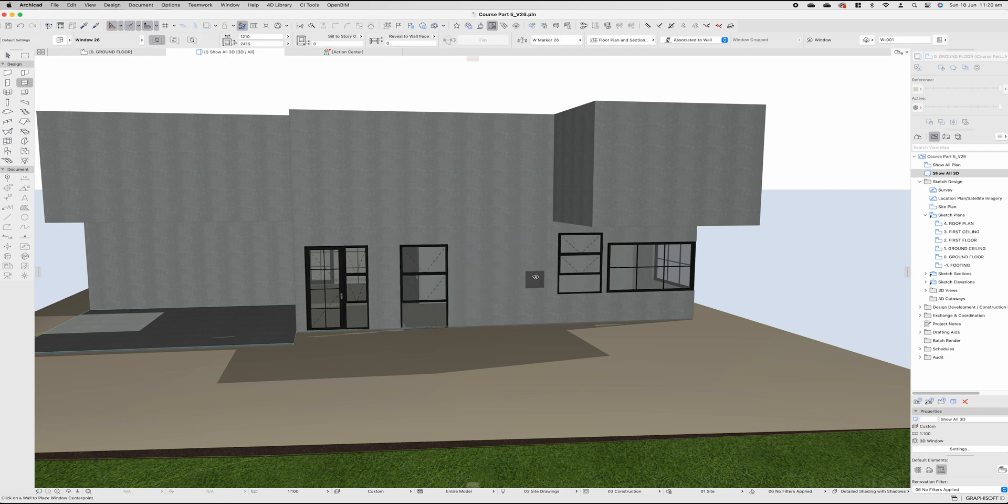
pyautogui.click(580, 263)
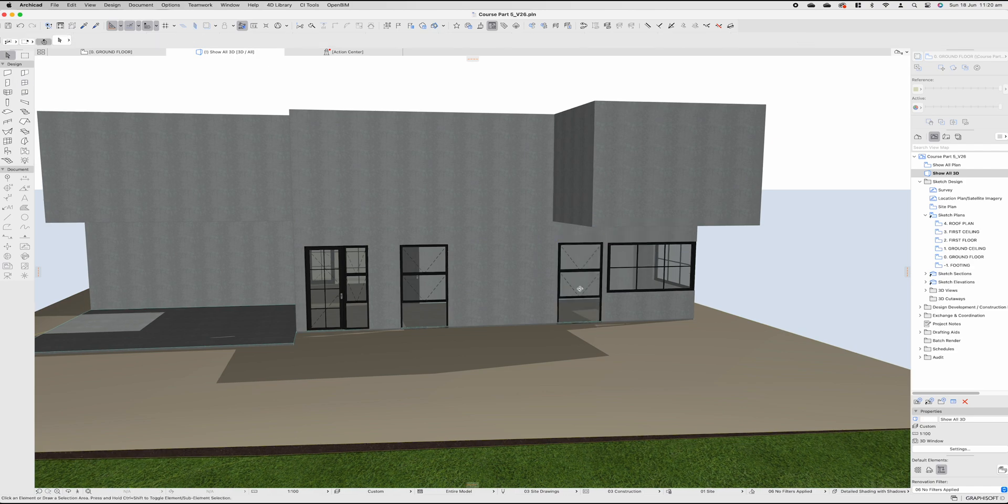
# Move the double window on the side wall up so that its head aligns with the corner window's head
pyautogui.keyDown('shift'); pyautogui.moveTo(596, 339); pyautogui.dragTo(576, 292, button='middle'); pyautogui.keyUp('shift')
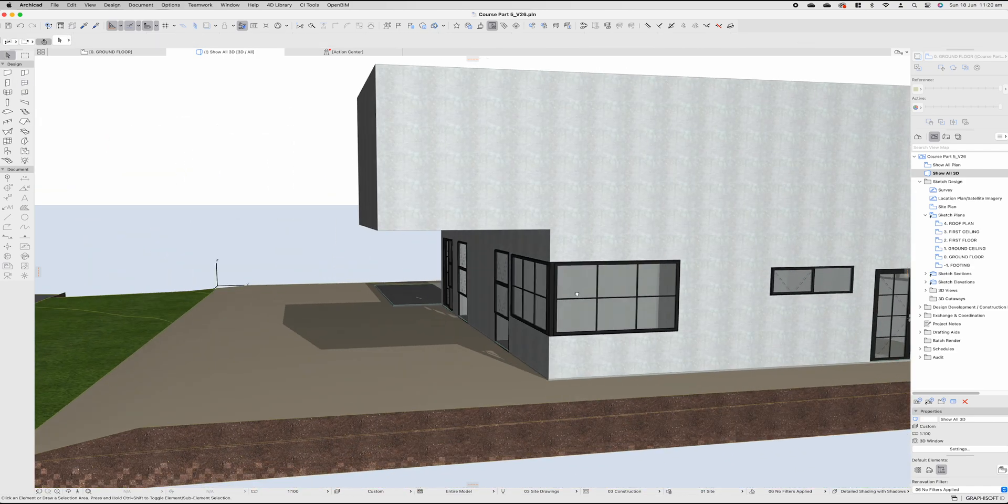
pyautogui.click(479, 272)
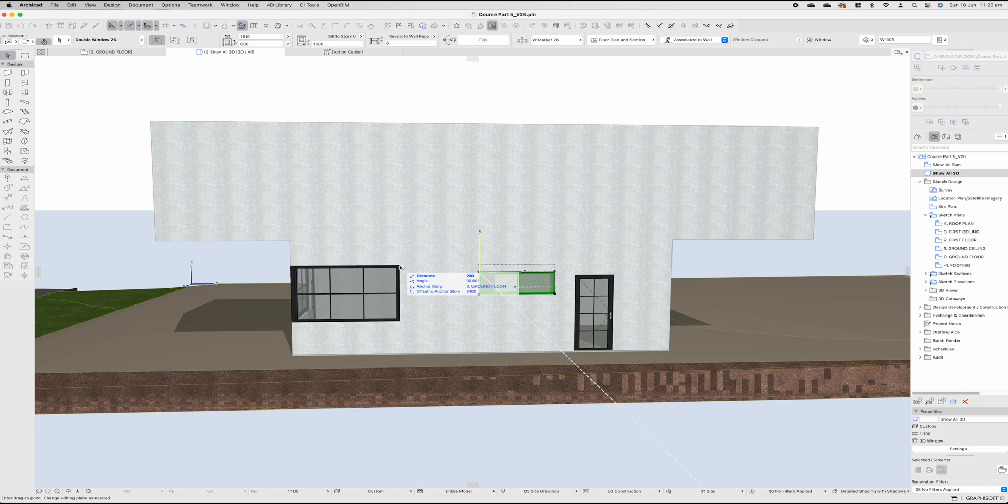
pyautogui.click(400, 267)
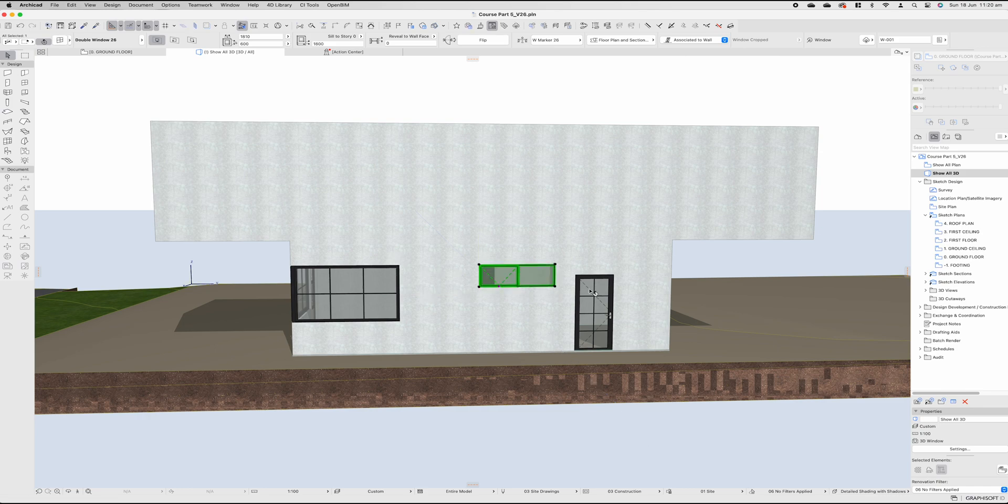
# Set the height of the glazed door on the side wall to 2400
pyautogui.click(593, 315)
pyautogui.click(262, 44)
pyautogui.write('2400')
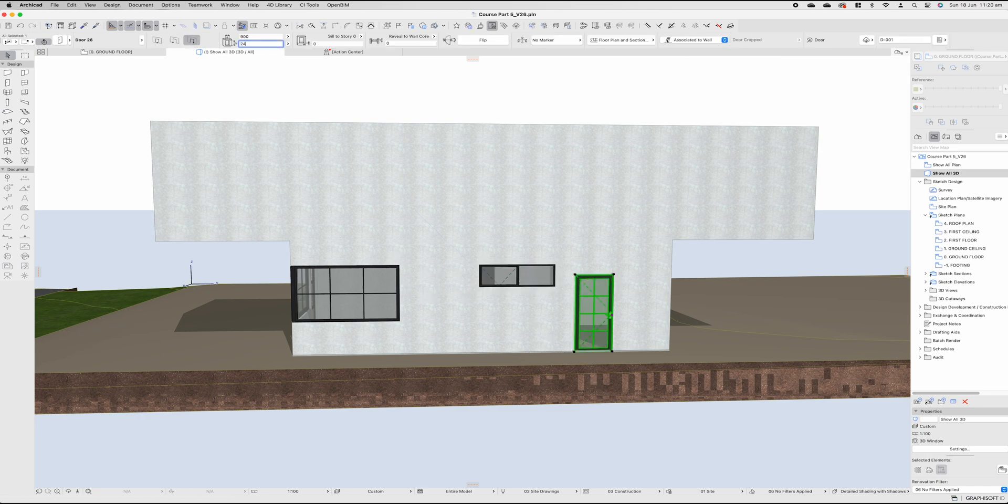
pyautogui.press('Return')
# Review the upper-storey walls over the garage and entry in 3D, and open the first-floor plan
pyautogui.keyDown('shift'); pyautogui.moveTo(624, 304); pyautogui.dragTo(522, 264, button='middle'); pyautogui.keyUp('shift')
pyautogui.click(522, 265)
pyautogui.keyDown('shift'); pyautogui.moveTo(507, 351); pyautogui.dragTo(332, 310, button='middle'); pyautogui.keyUp('shift')
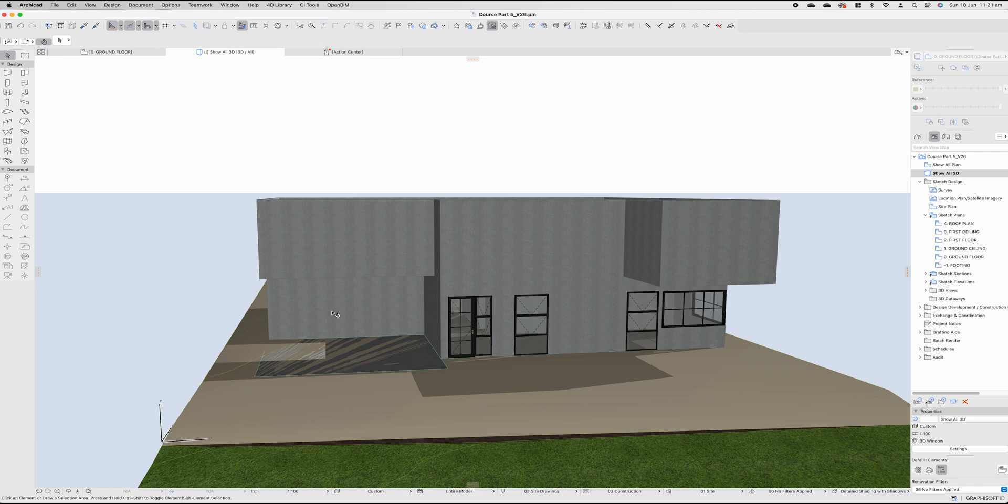
pyautogui.click(364, 307)
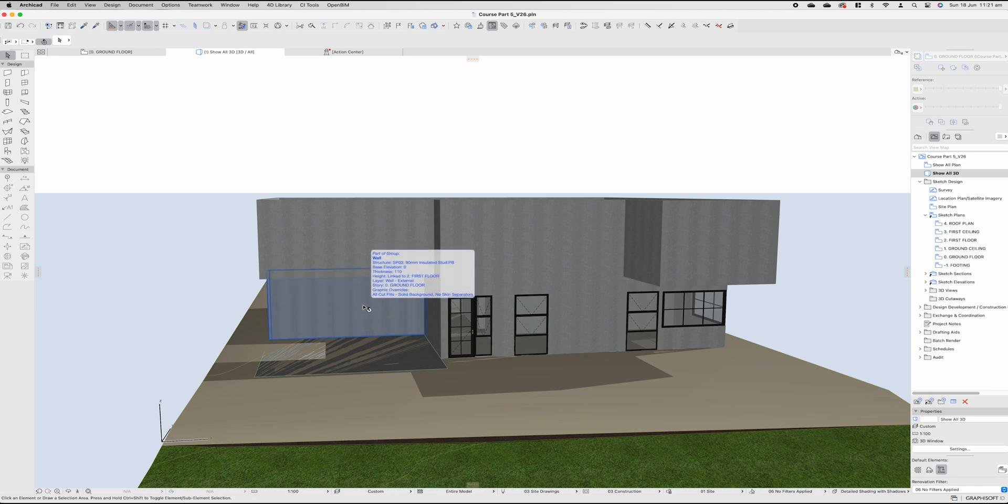
pyautogui.keyDown('shift'); pyautogui.moveTo(502, 298); pyautogui.dragTo(515, 239, button='middle'); pyautogui.keyUp('shift')
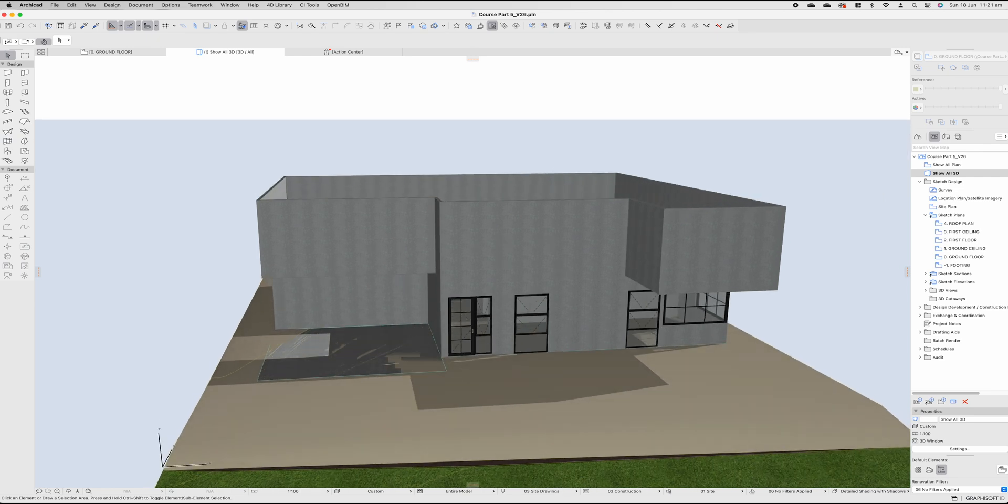
pyautogui.click(503, 243)
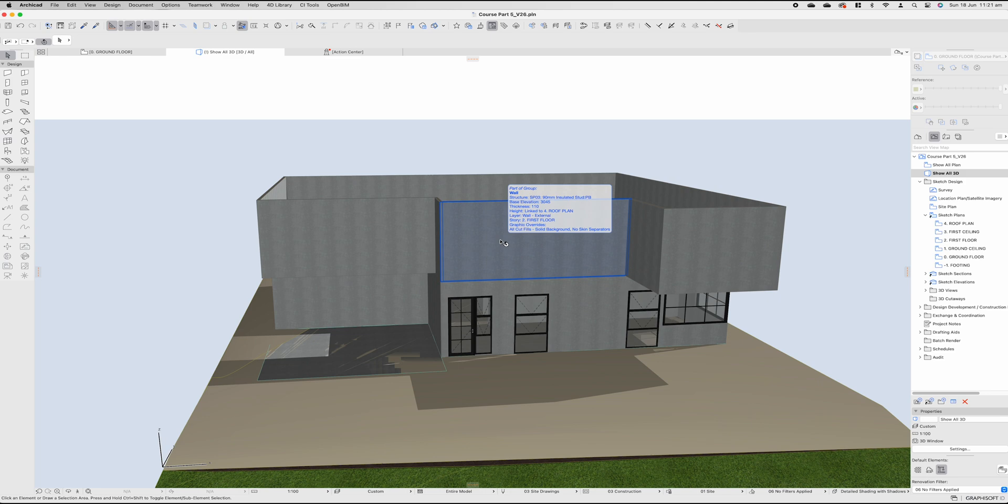
pyautogui.click(110, 52)
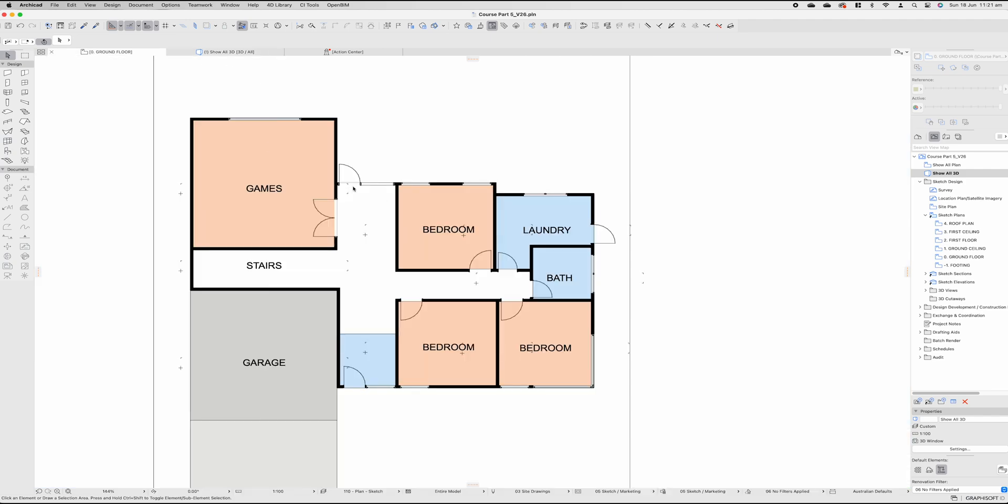
pyautogui.press('super+Up')
pyautogui.press('super+Up')
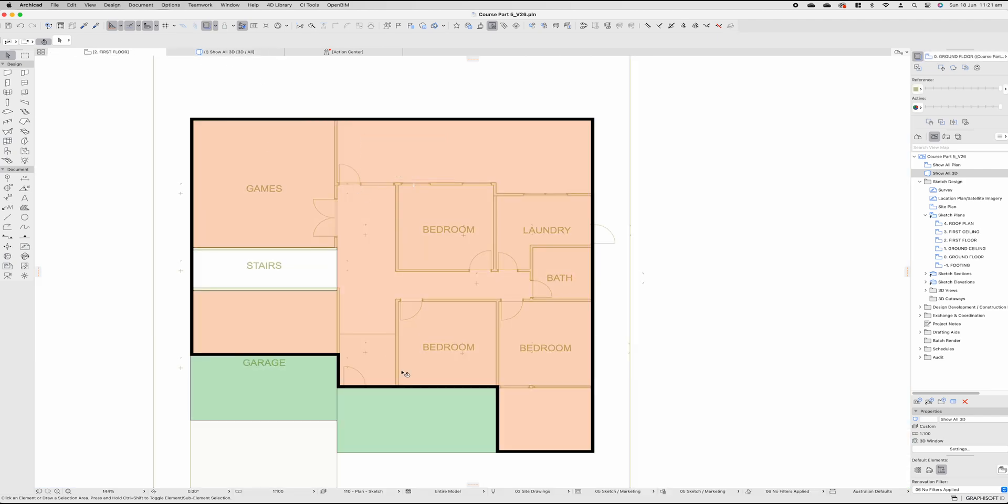
# Select the first-floor external walls and offset the wall edge over the garage back to the stairs line
pyautogui.moveTo(413, 388); pyautogui.dragTo(426, 327, button='middle')
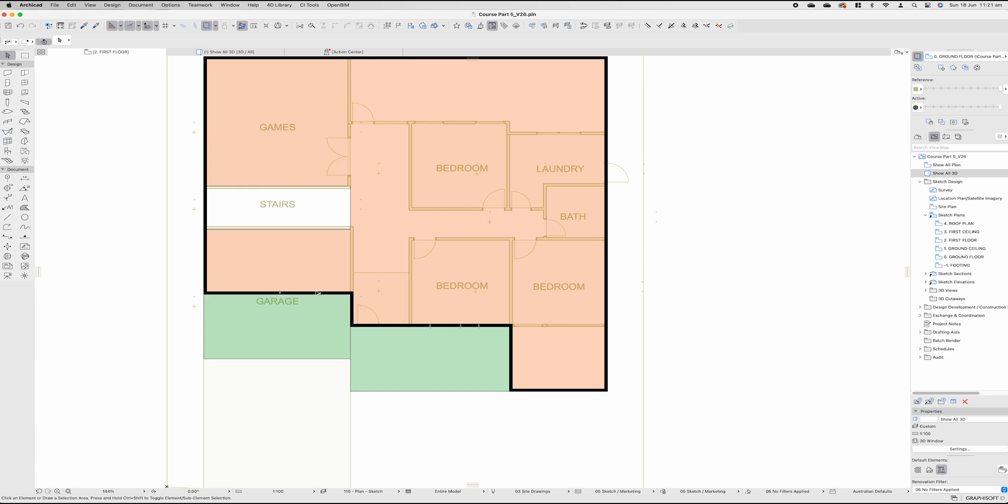
pyautogui.press('super+a')
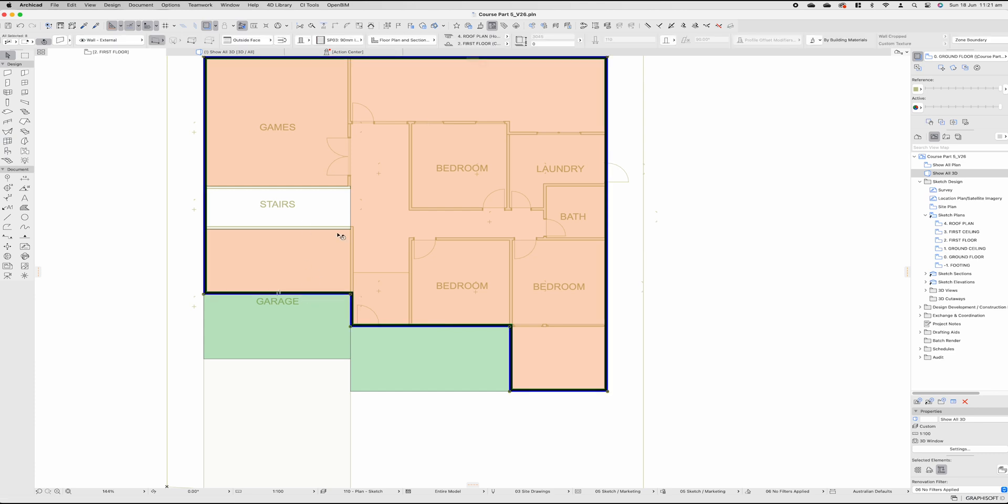
pyautogui.click(298, 294)
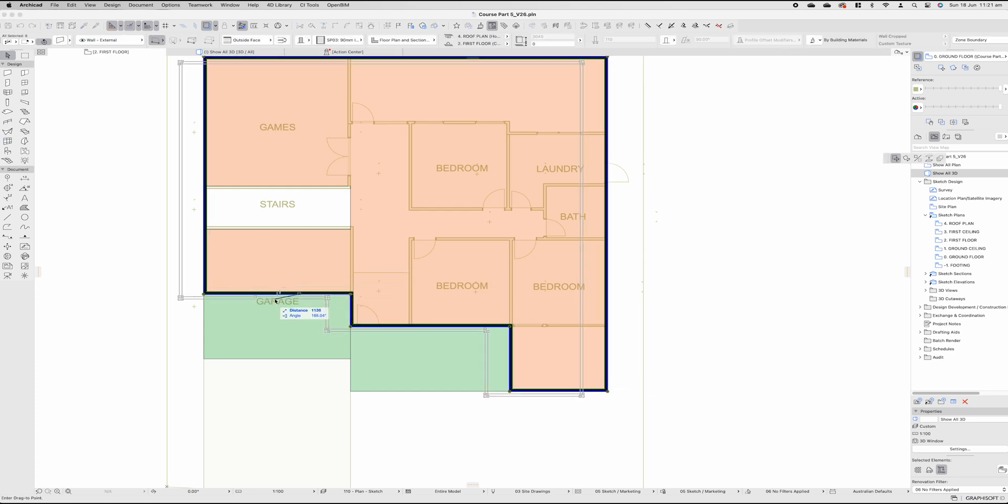
pyautogui.press('Escape')
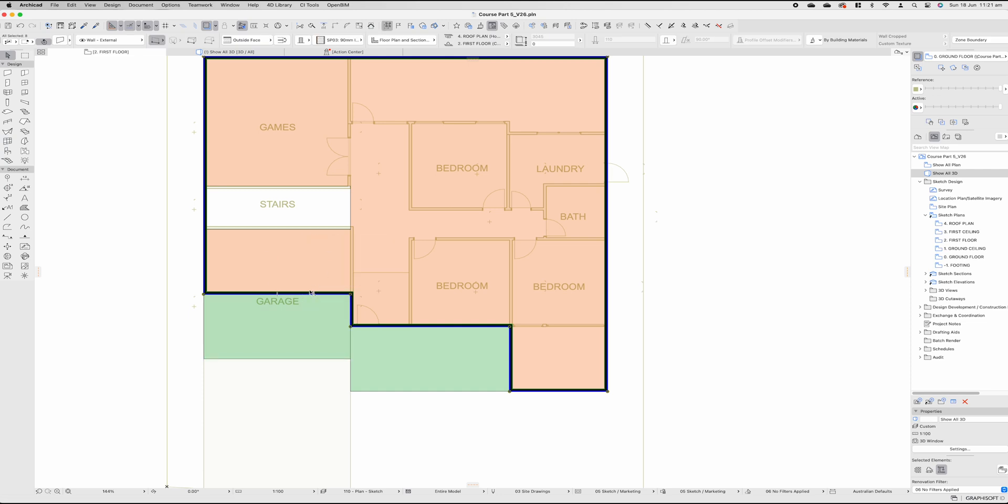
pyautogui.click(311, 293)
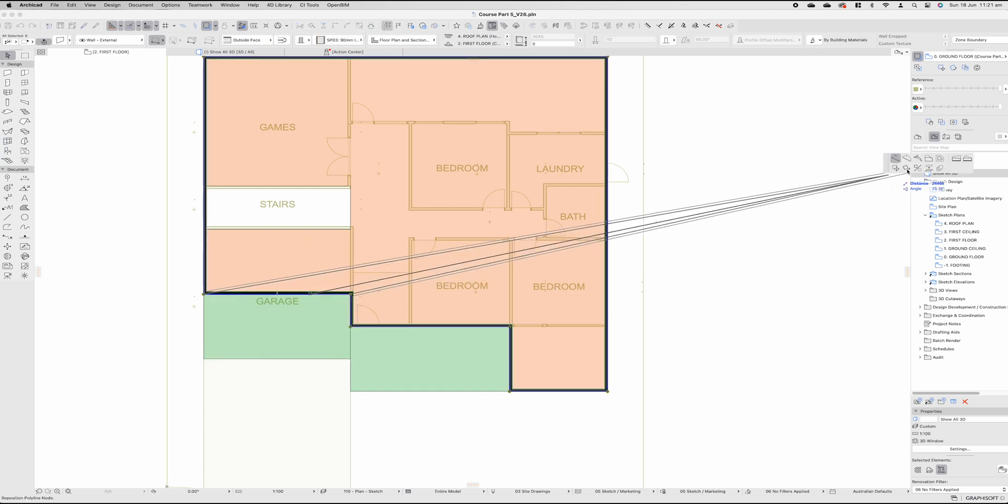
pyautogui.click(929, 158)
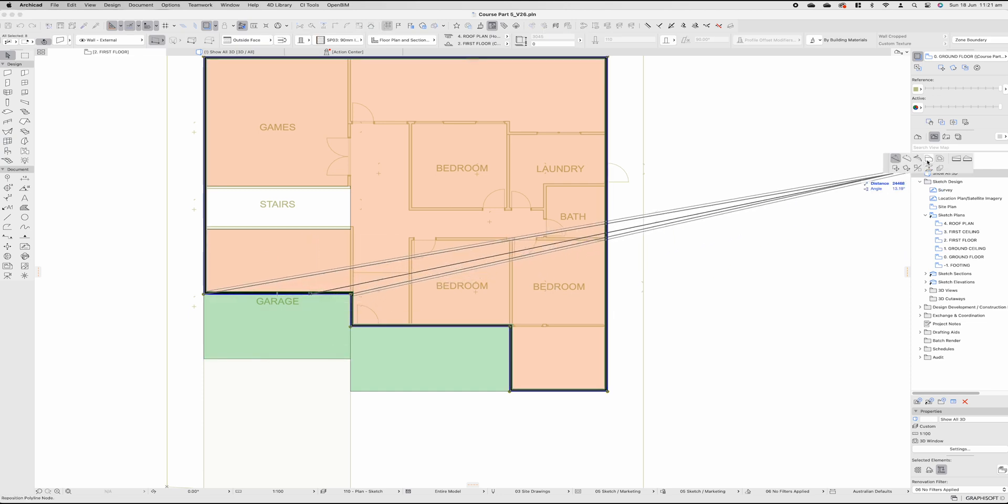
pyautogui.click(363, 230)
# Pull the orange floor fill back to the stairs wall and extend the green garage fill up to the same wall
pyautogui.click(337, 289)
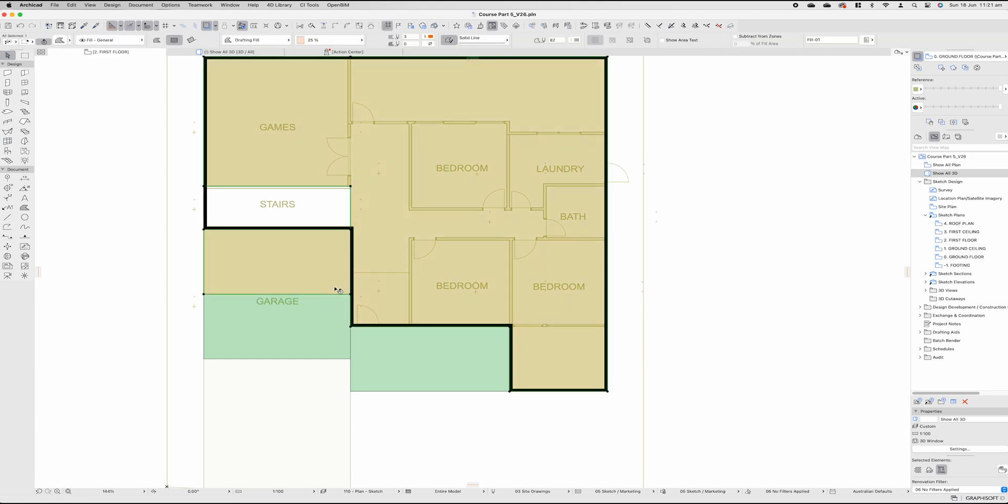
pyautogui.click(352, 297)
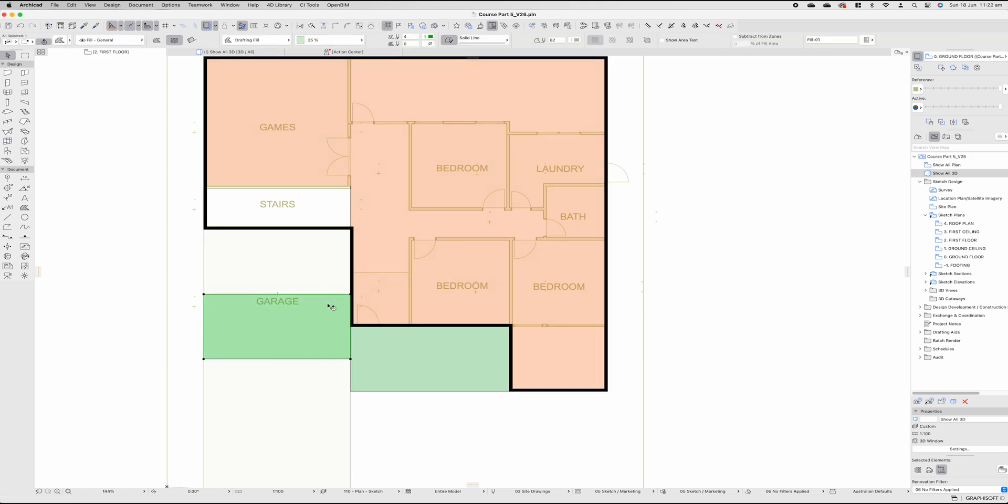
pyautogui.click(348, 295)
pyautogui.moveTo(352, 229); pyautogui.dragTo(369, 213, button='middle')
pyautogui.click(369, 214)
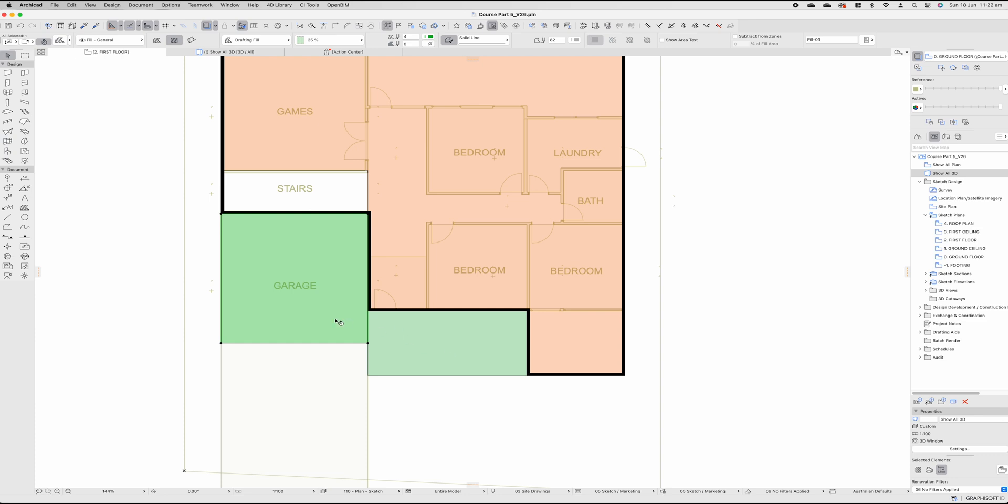
pyautogui.press('Escape')
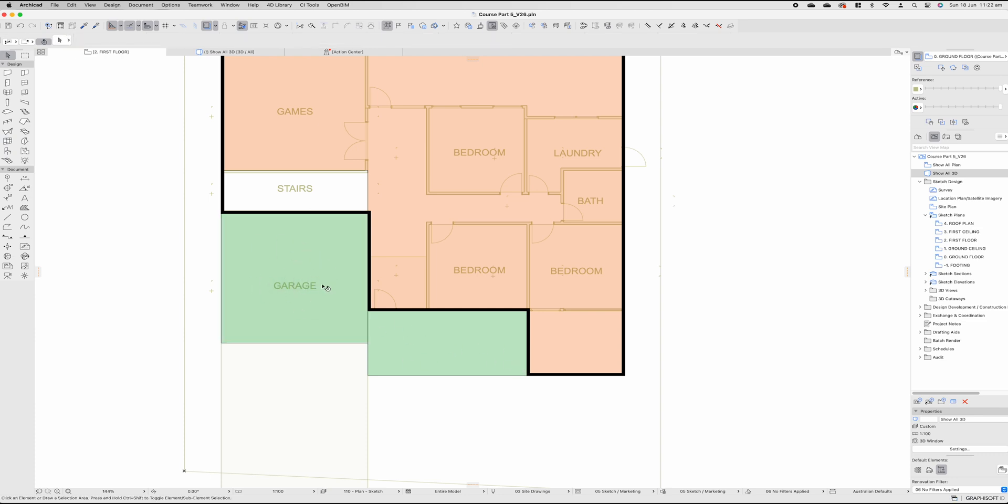
# Draw an external polywall running 2000 out from the projecting room's outer corner along the green area's edge and returning to the building wall
pyautogui.moveTo(315, 293); pyautogui.dragTo(298, 295, button='middle')
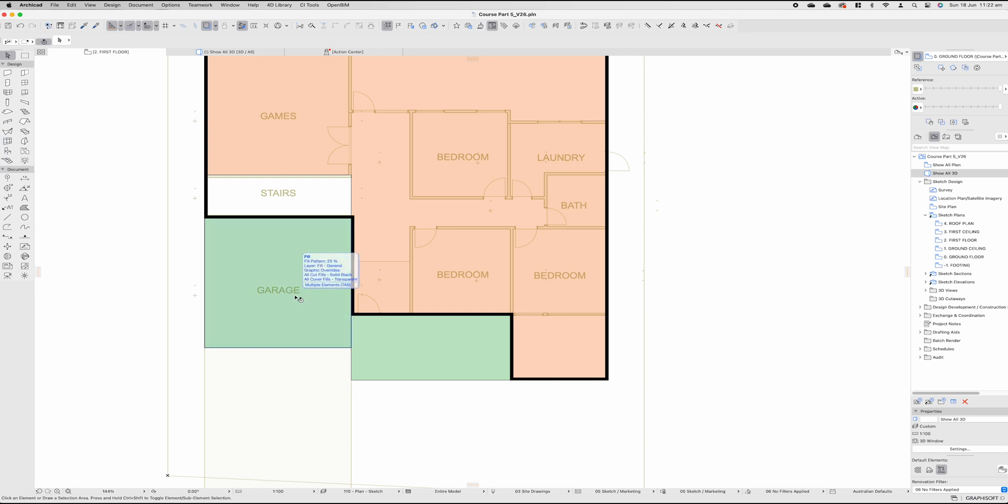
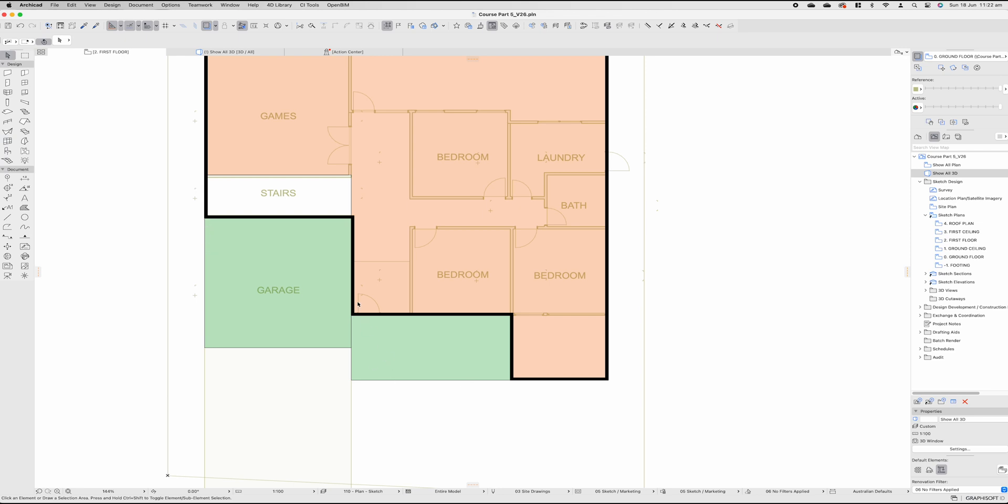
pyautogui.press('w')
pyautogui.click(510, 378)
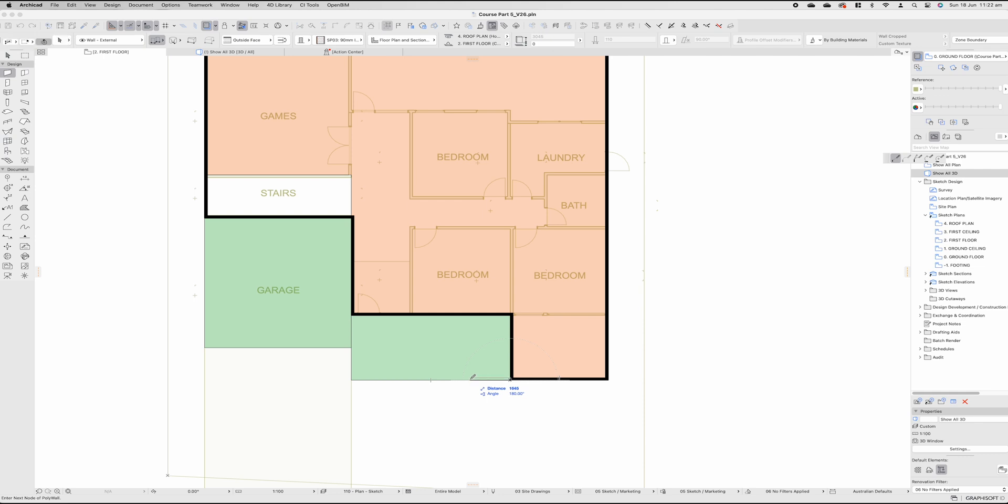
pyautogui.press('Tab')
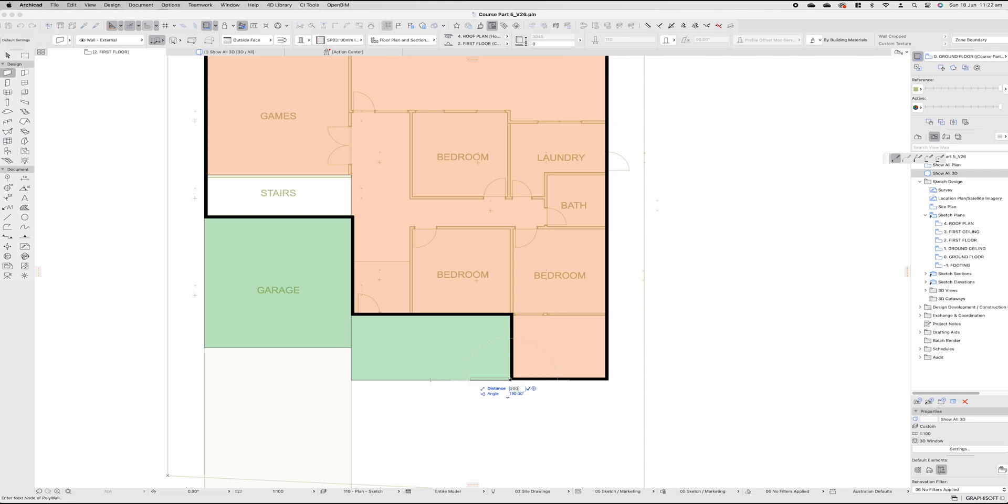
pyautogui.write('2000')
pyautogui.press('Return')
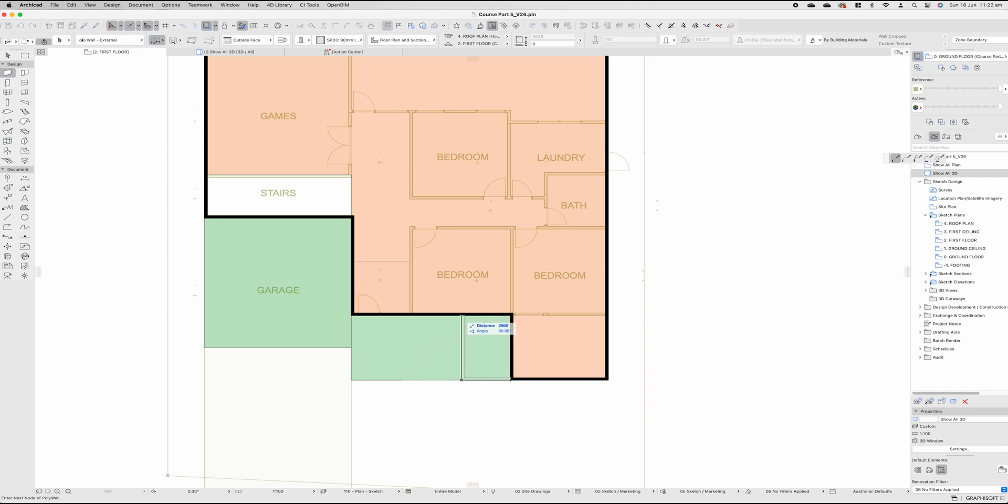
pyautogui.doubleClick(461, 315)
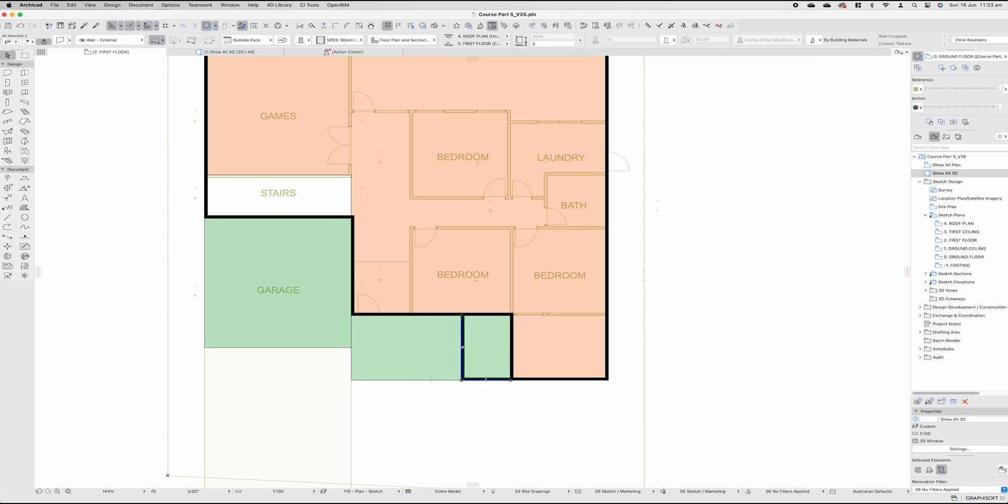
# Set the top link of the two new balcony walls to Not Linked and their height to 1000, and check them in 3D
pyautogui.press('super+t')
pyautogui.click(450, 66)
pyautogui.click(446, 95)
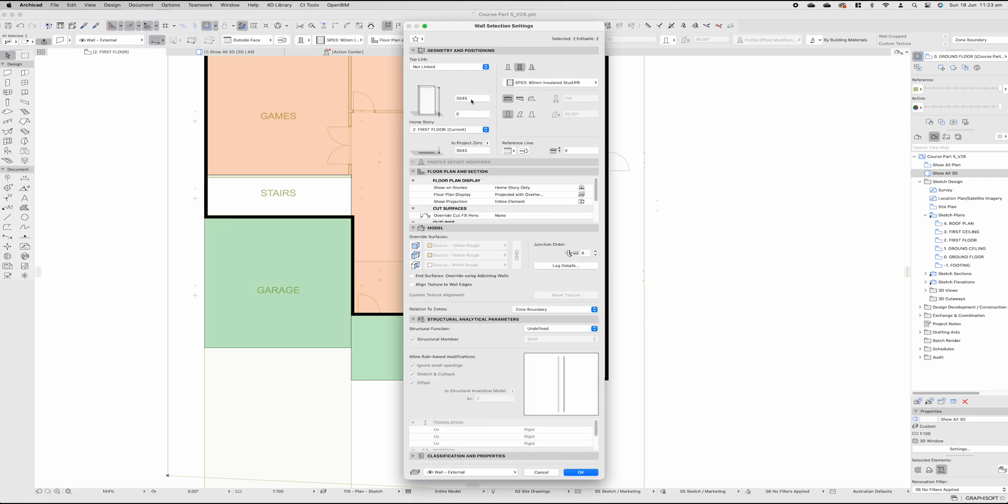
pyautogui.write('1000')
pyautogui.press('Return')
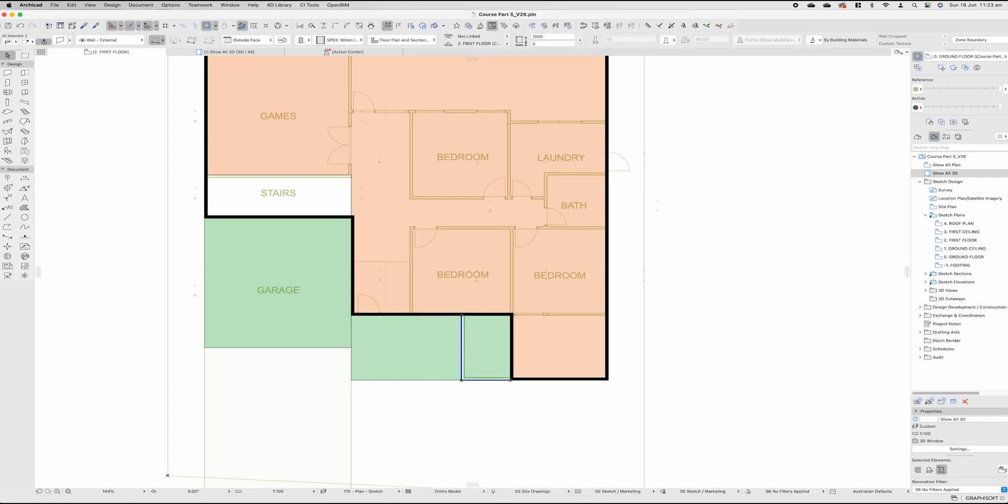
pyautogui.click(231, 53)
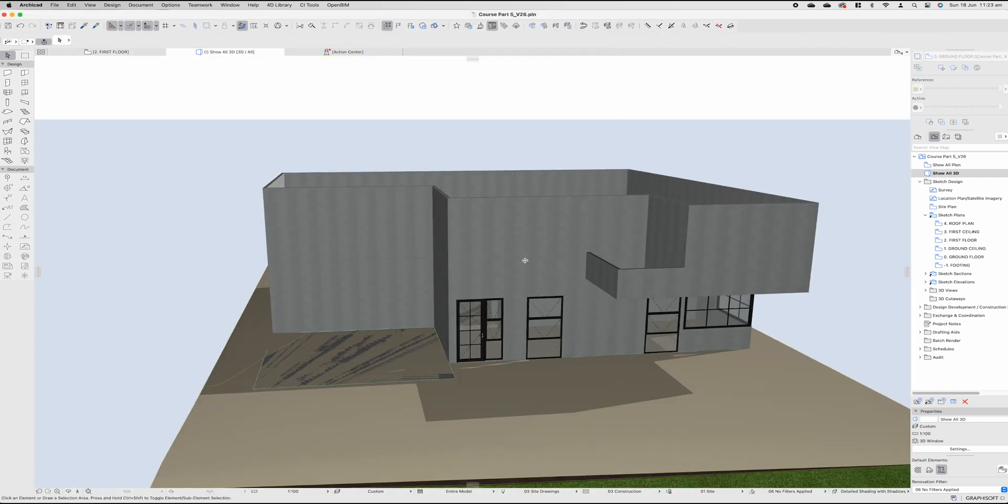
pyautogui.keyDown('shift'); pyautogui.moveTo(525, 259); pyautogui.dragTo(173, 69, button='middle'); pyautogui.keyUp('shift')
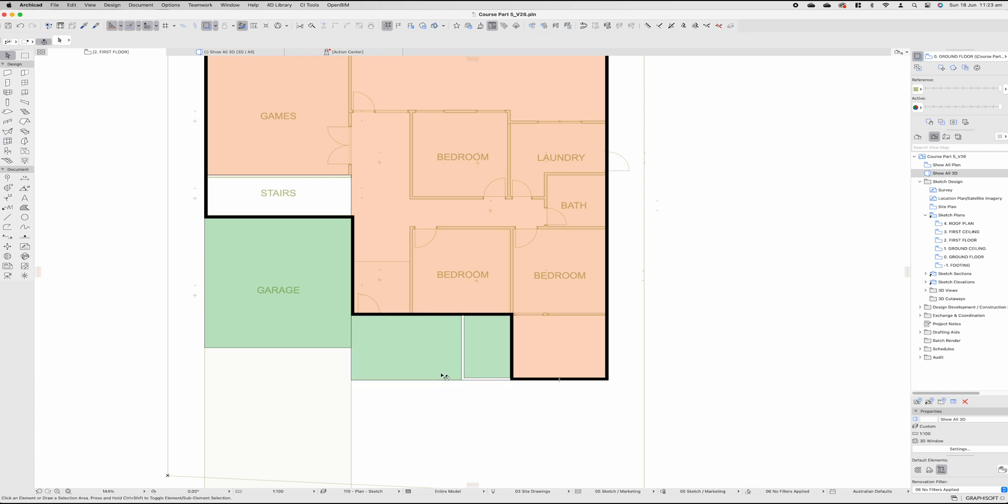
# Draw an external polywall from the low balcony wall's outer corner along the green area's edge and back to the building corner, and check it in 3D
pyautogui.keyDown('alt'); pyautogui.click(532, 376); pyautogui.keyUp('alt')
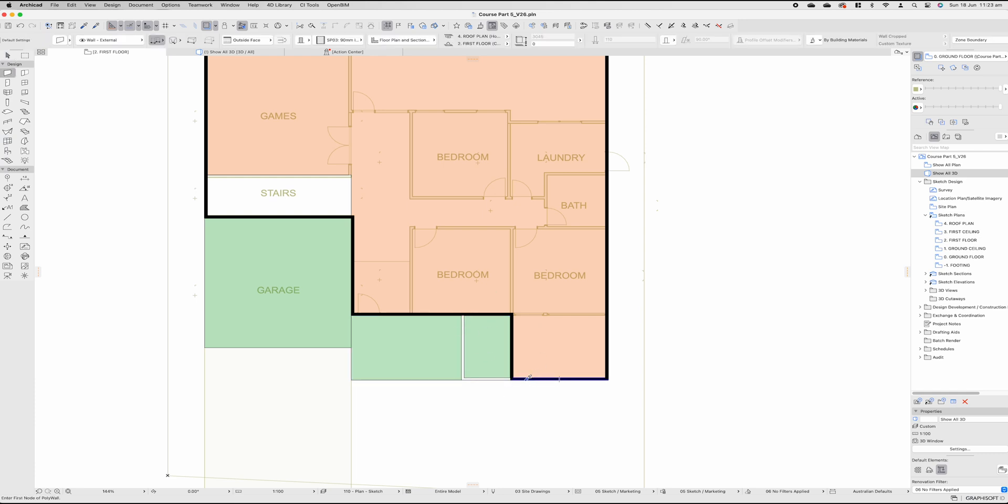
pyautogui.click(462, 379)
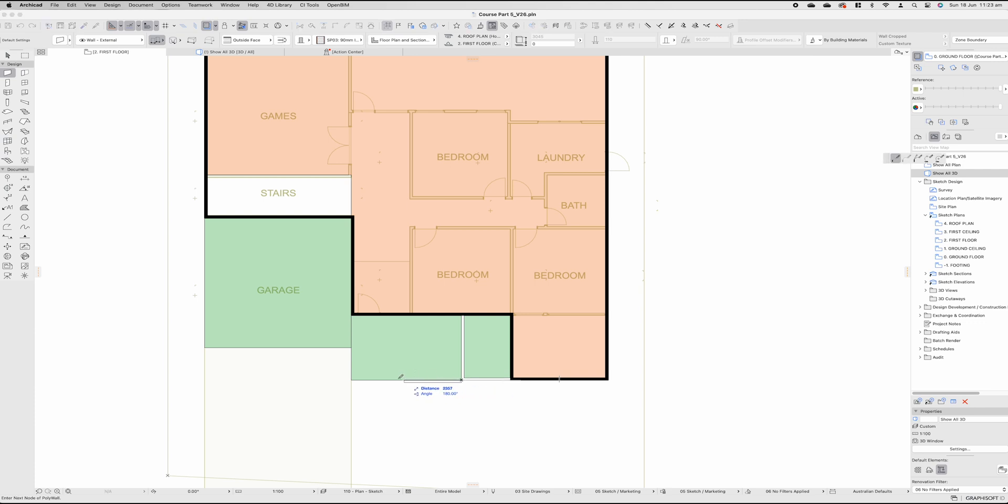
pyautogui.click(355, 379)
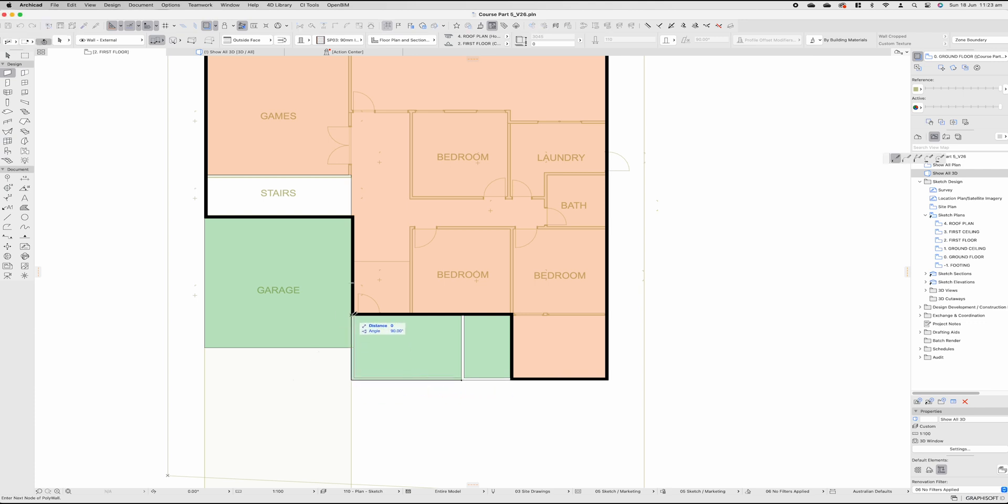
pyautogui.doubleClick(353, 314)
pyautogui.click(242, 51)
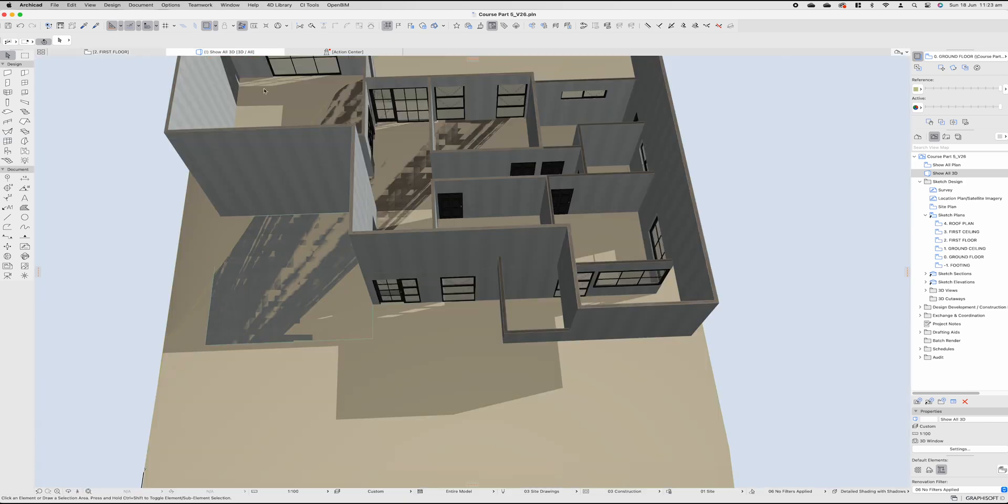
pyautogui.keyDown('shift'); pyautogui.moveTo(458, 291); pyautogui.dragTo(544, 184, button='middle'); pyautogui.keyUp('shift')
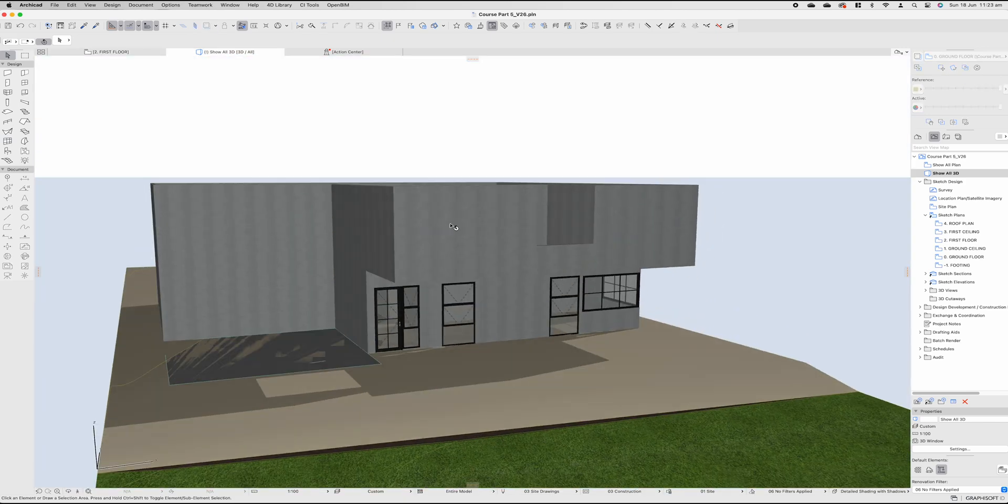
# Choose Sliding Folding Multipanel Door 26 as the default door for the first-floor plan and open its Door Leaf Type settings
pyautogui.moveTo(97, 51)
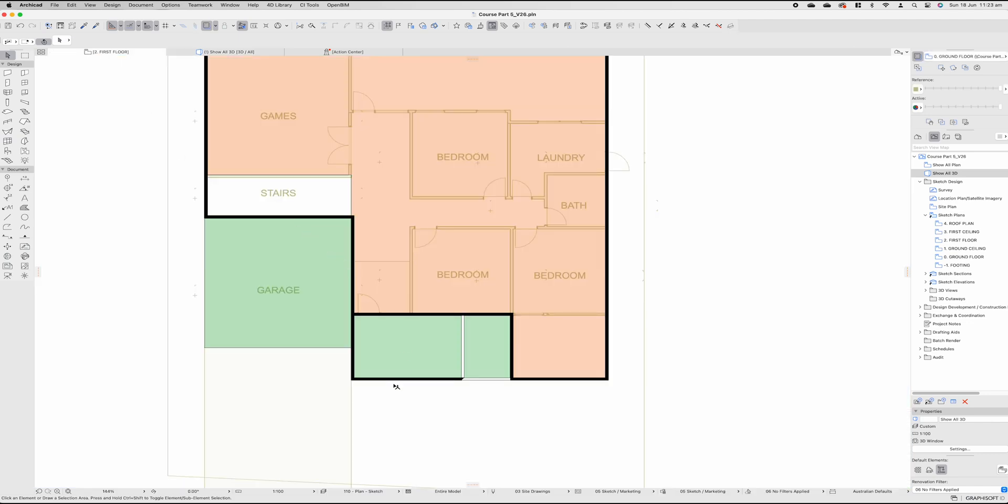
pyautogui.scroll(4, 393, 385)
pyautogui.moveTo(426, 368); pyautogui.dragTo(383, 327, button='middle')
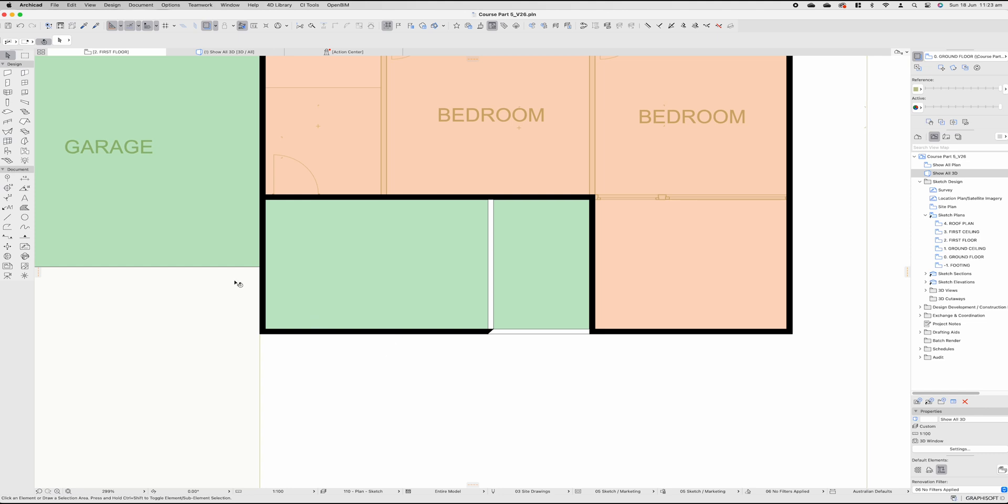
pyautogui.click(7, 83)
pyautogui.click(67, 42)
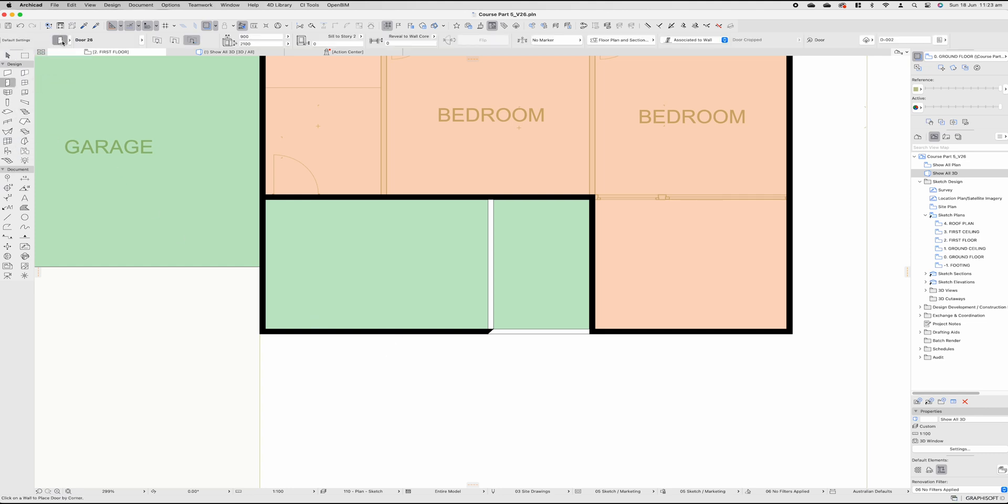
pyautogui.click(374, 161)
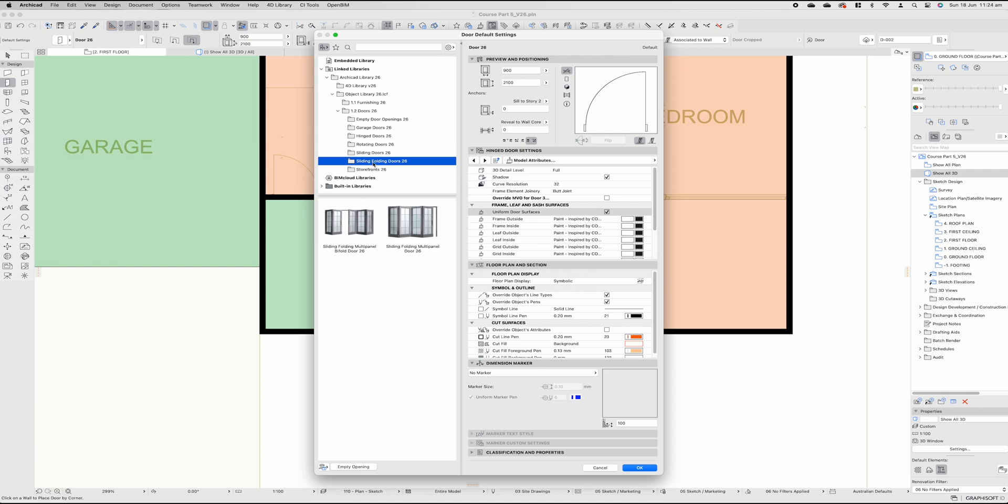
pyautogui.moveTo(350, 241)
pyautogui.click(415, 247)
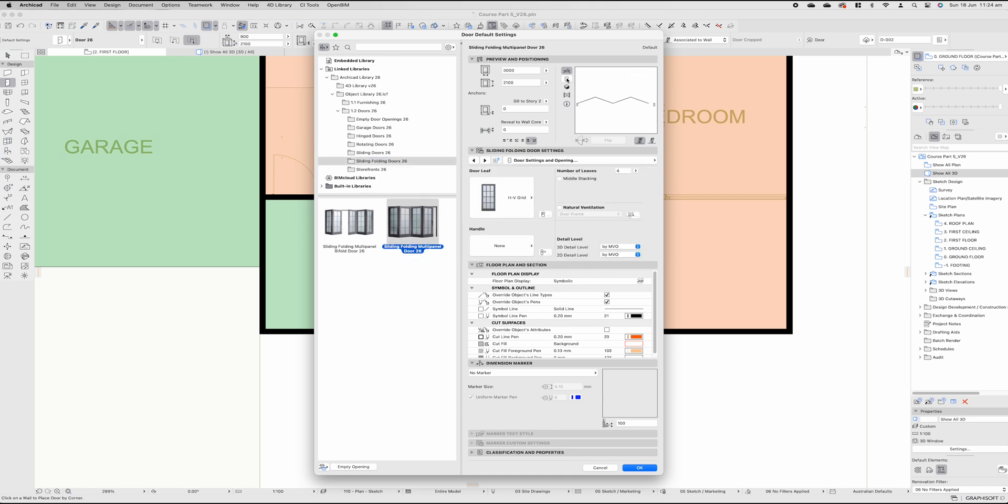
pyautogui.click(567, 79)
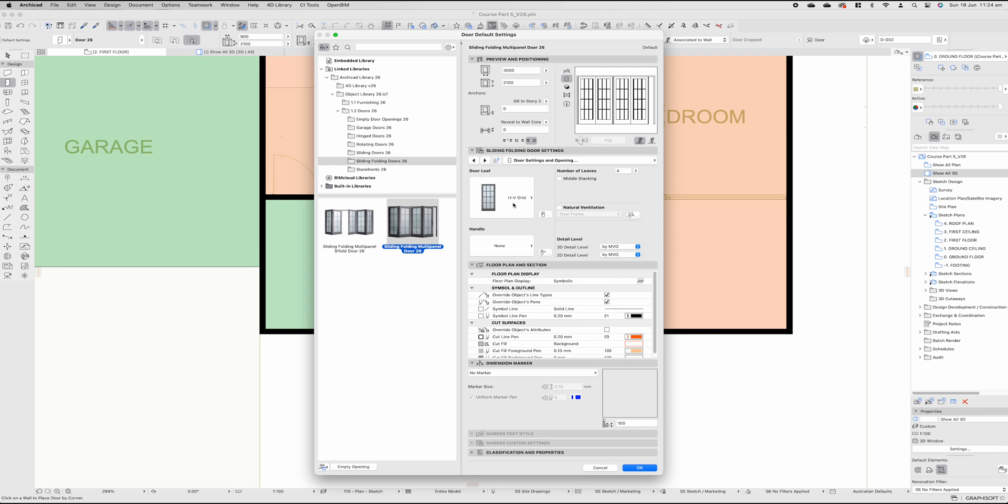
pyautogui.click(544, 215)
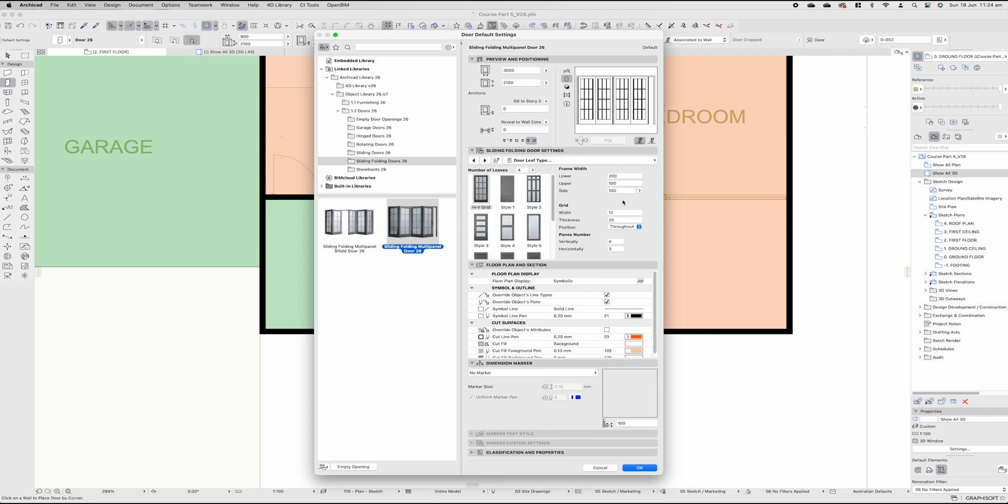
# Try leaf frame widths of 50 for lower, upper and side, and 25 for the lower one
pyautogui.doubleClick(620, 178)
pyautogui.write('50')
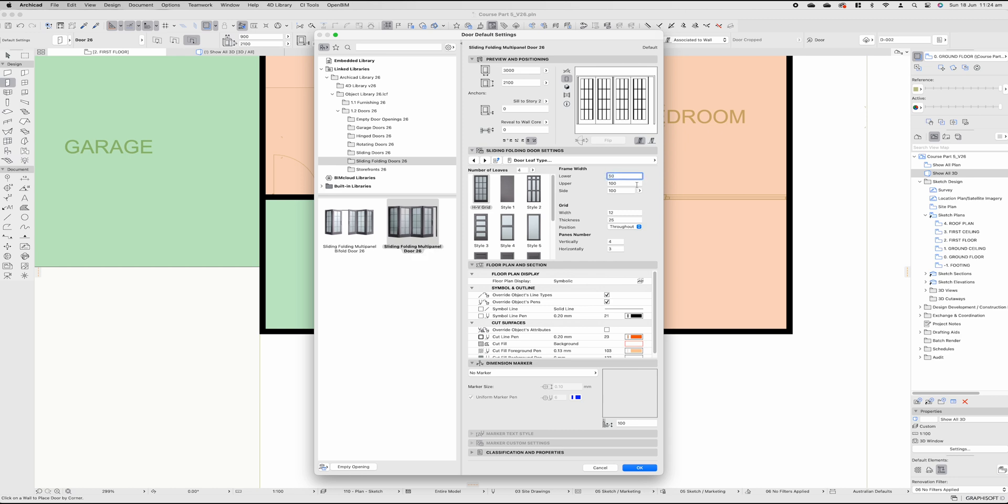
pyautogui.doubleClick(625, 183)
pyautogui.write('50')
pyautogui.doubleClick(609, 191)
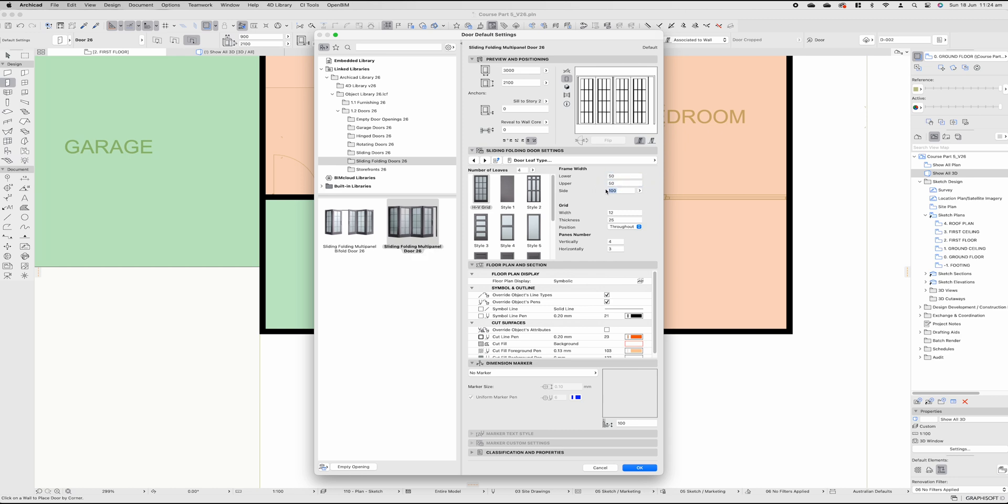
pyautogui.write('50')
pyautogui.doubleClick(620, 183)
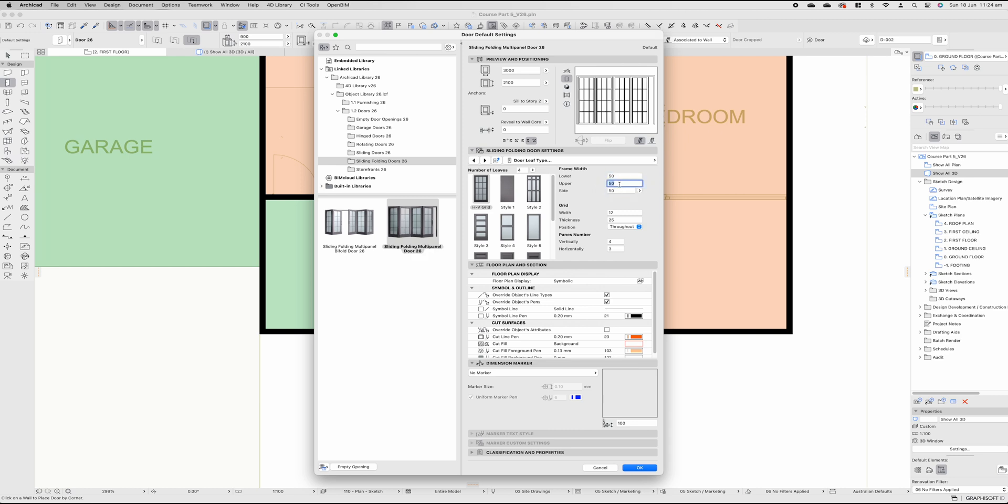
pyautogui.doubleClick(619, 176)
pyautogui.write('25')
# Set the door leaf's lower, upper and side frame widths to 40
pyautogui.doubleClick(620, 177)
pyautogui.write('40')
pyautogui.press('Tab')
pyautogui.write('40')
pyautogui.press('Tab')
pyautogui.write('40')
pyautogui.doubleClick(616, 182)
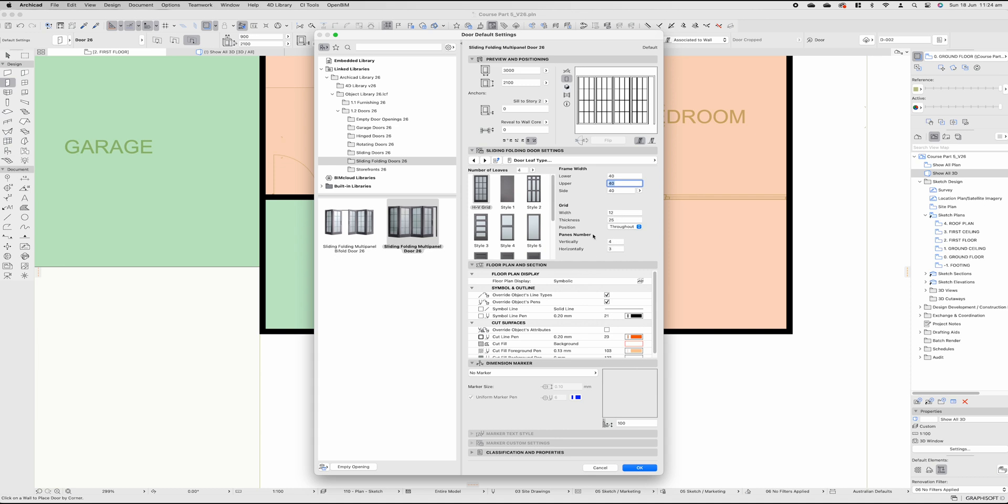
# Set the leaf panes to 1 vertically and, after trying 8 and 9, to 7 horizontally, and accept the door defaults
pyautogui.doubleClick(617, 243)
pyautogui.write('1')
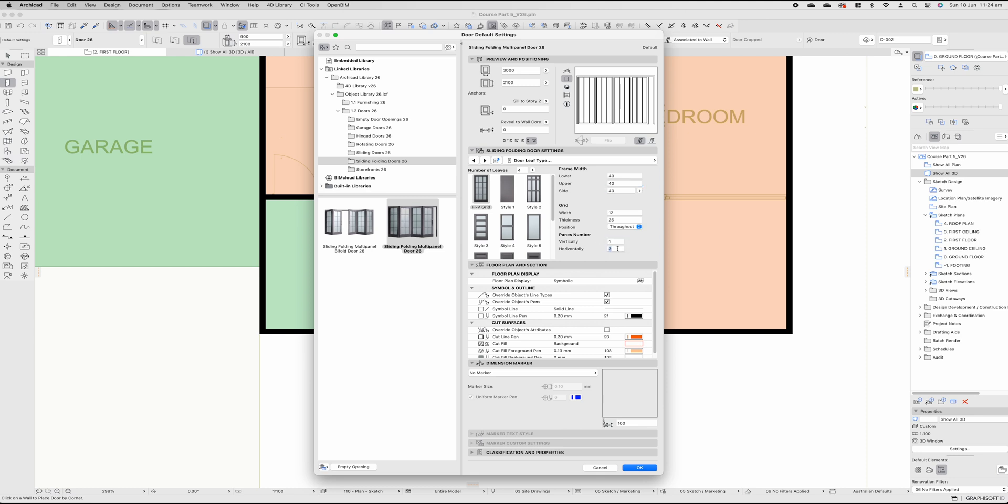
pyautogui.press('Tab')
pyautogui.write('8')
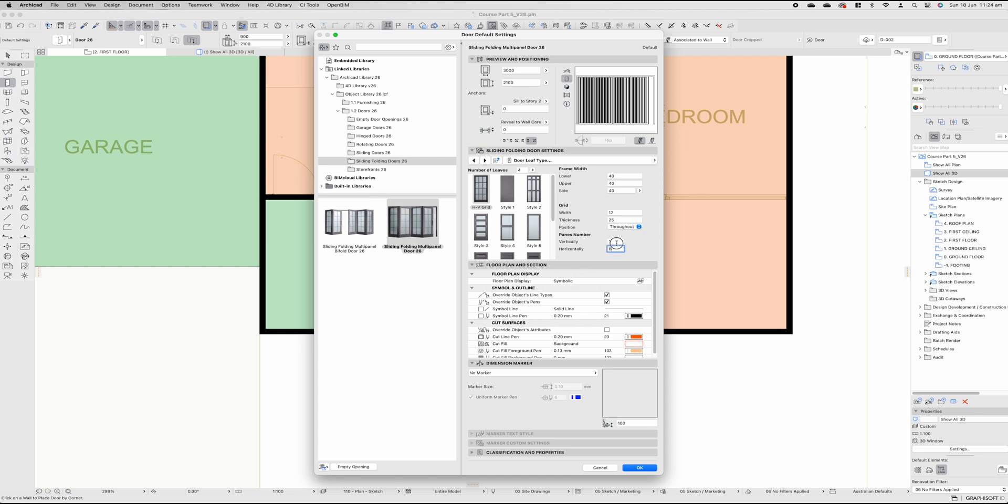
pyautogui.click(616, 243)
pyautogui.doubleClick(620, 250)
pyautogui.write('9')
pyautogui.press('Tab')
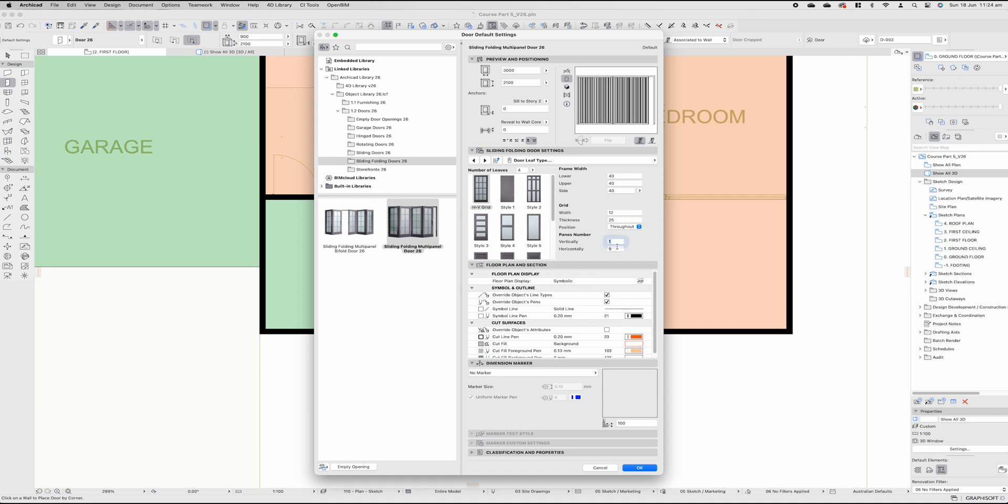
pyautogui.doubleClick(616, 248)
pyautogui.write('7')
pyautogui.press('Tab')
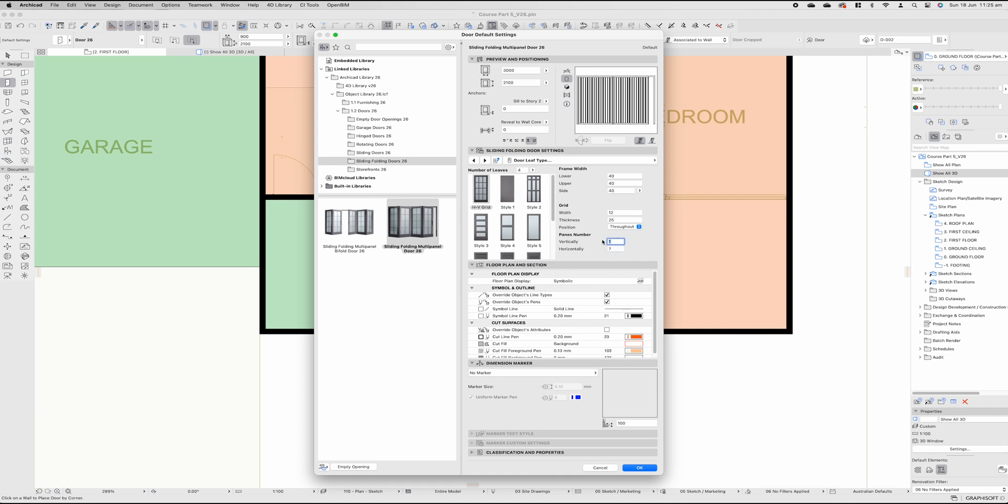
pyautogui.click(640, 468)
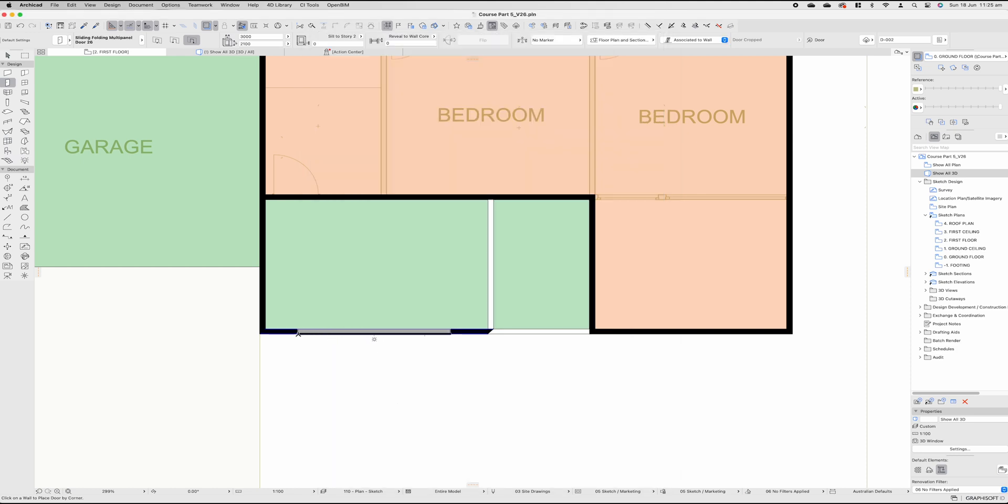
# Place the sliding folding door in the new front wall beside the low balcony, opening outward
pyautogui.click(373, 332)
pyautogui.click(292, 340)
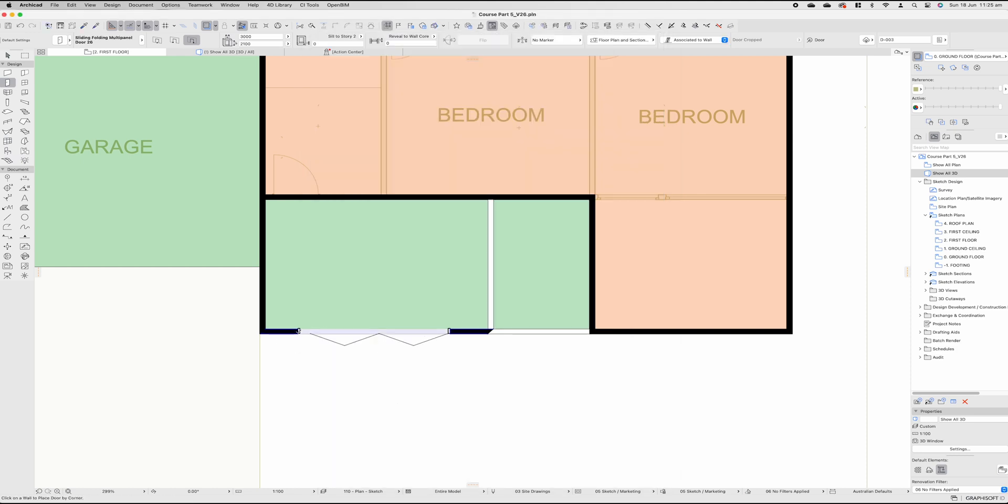
pyautogui.press('Escape')
# Move the folding door against the inner corner beside the garage and stretch its other end to the low balcony wall
pyautogui.click(298, 330)
pyautogui.press('super+d')
pyautogui.click(298, 330)
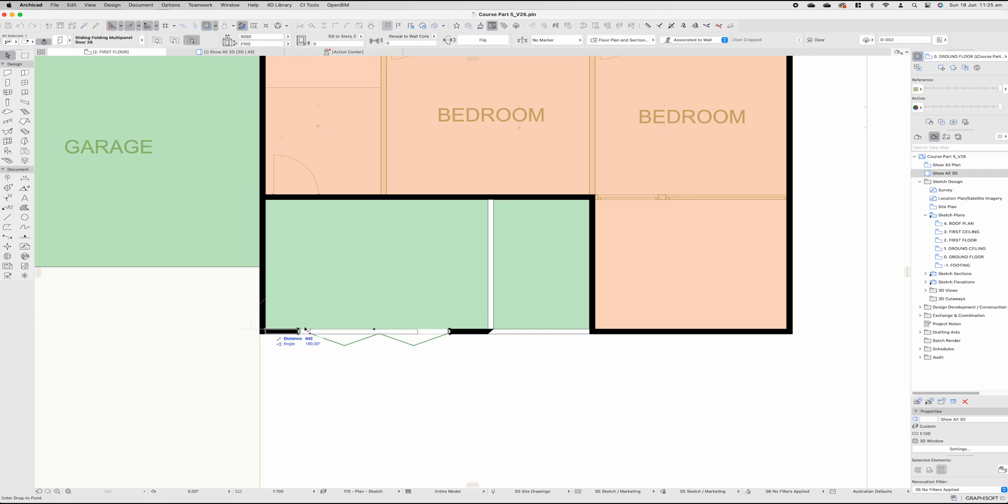
pyautogui.click(266, 330)
pyautogui.click(417, 331)
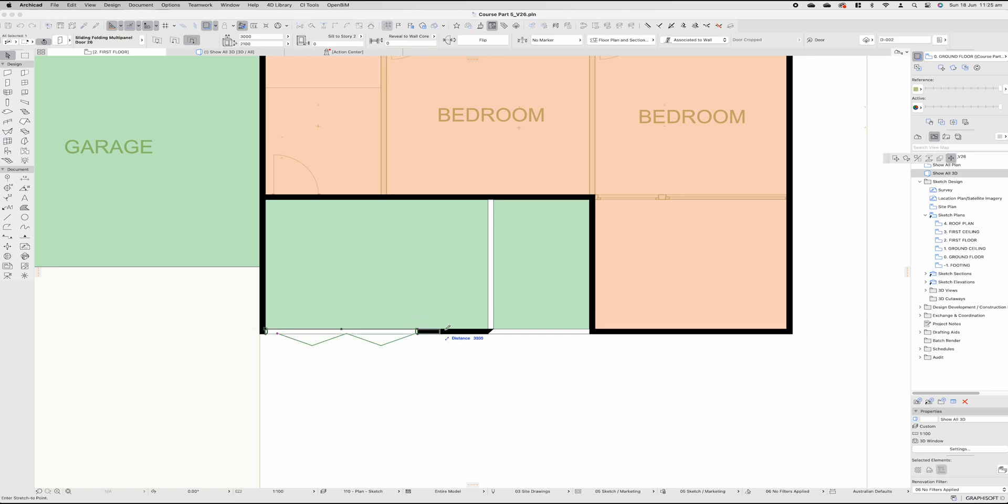
pyautogui.click(488, 330)
# Set the placed folding door to 5 leaves and its horizontal panes to 9
pyautogui.press('super+t')
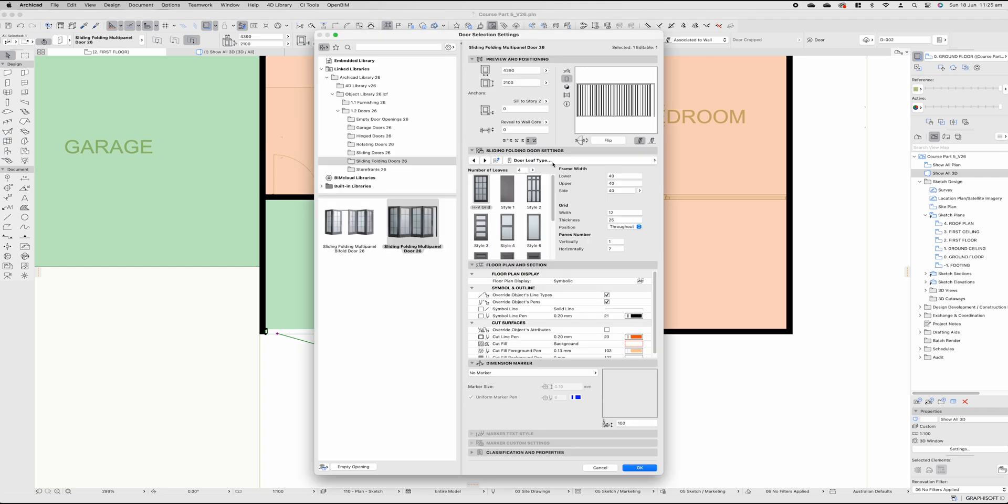
pyautogui.click(519, 168)
pyautogui.press('Tab')
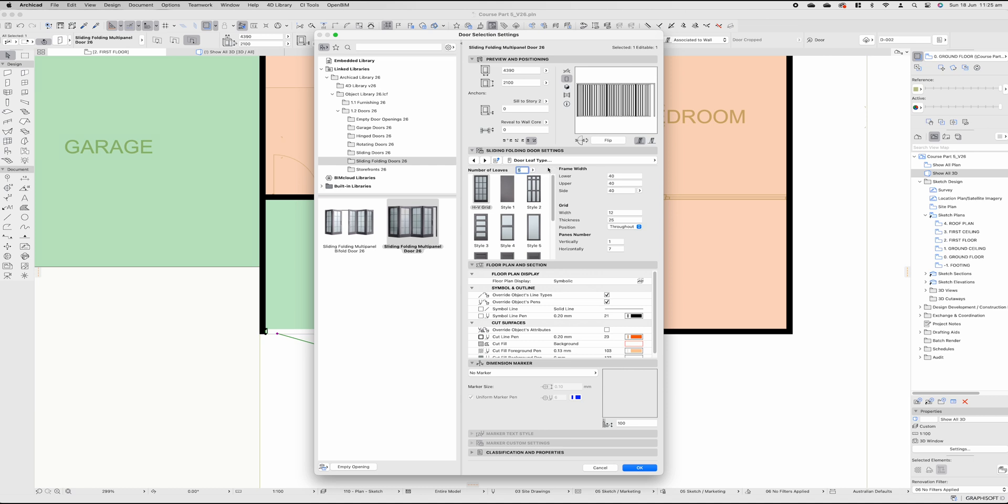
pyautogui.doubleClick(616, 249)
pyautogui.press('Return')
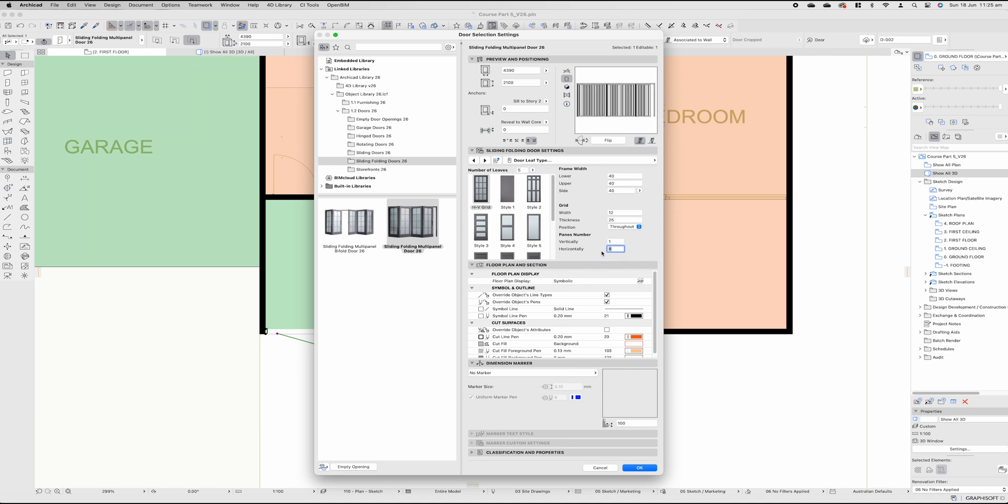
pyautogui.write('9')
pyautogui.press('Return')
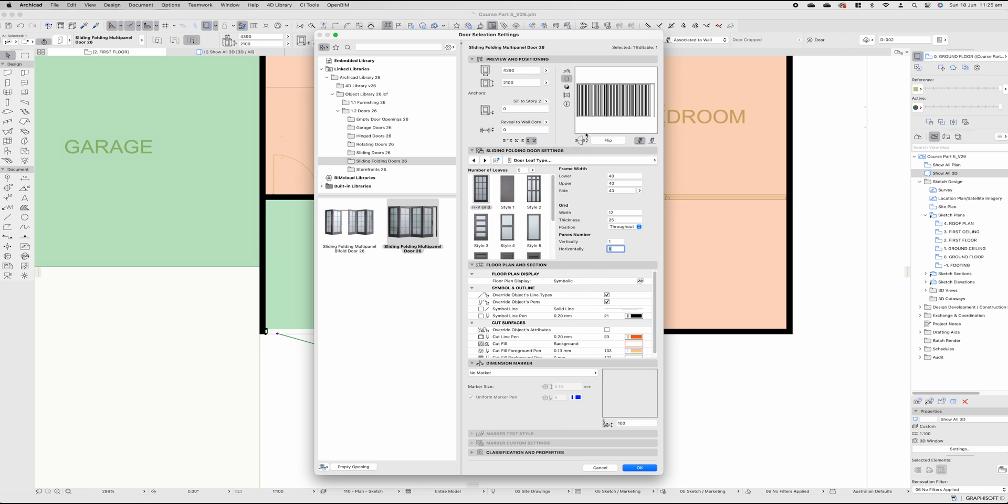
# Preview the folding door in 3D, enable Uniform Door Surfaces and set its frame surface to Wood - Walnut Horizontal
pyautogui.click(567, 87)
pyautogui.click(601, 162)
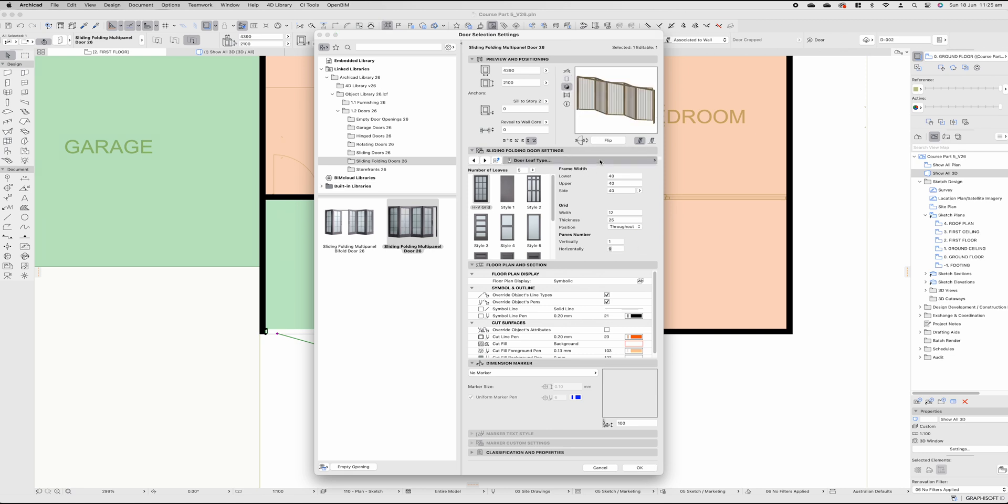
pyautogui.click(692, 227)
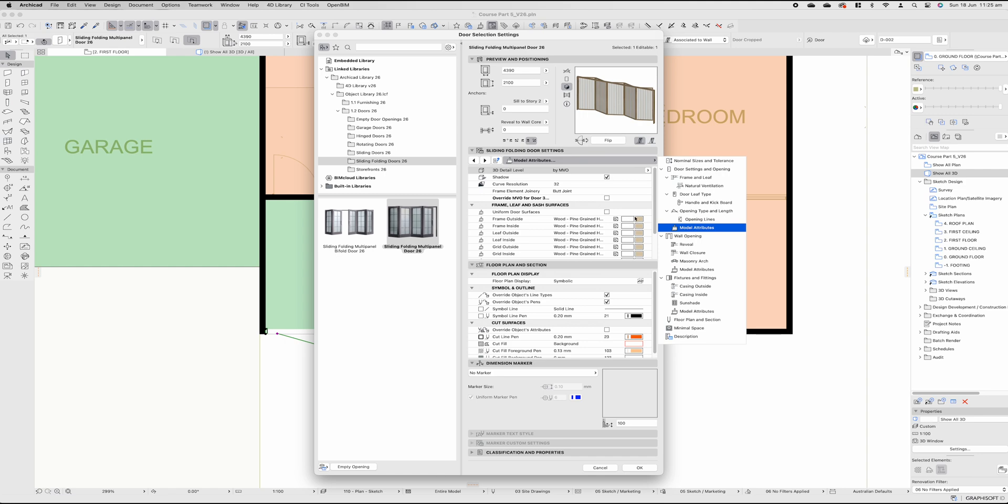
pyautogui.click(607, 212)
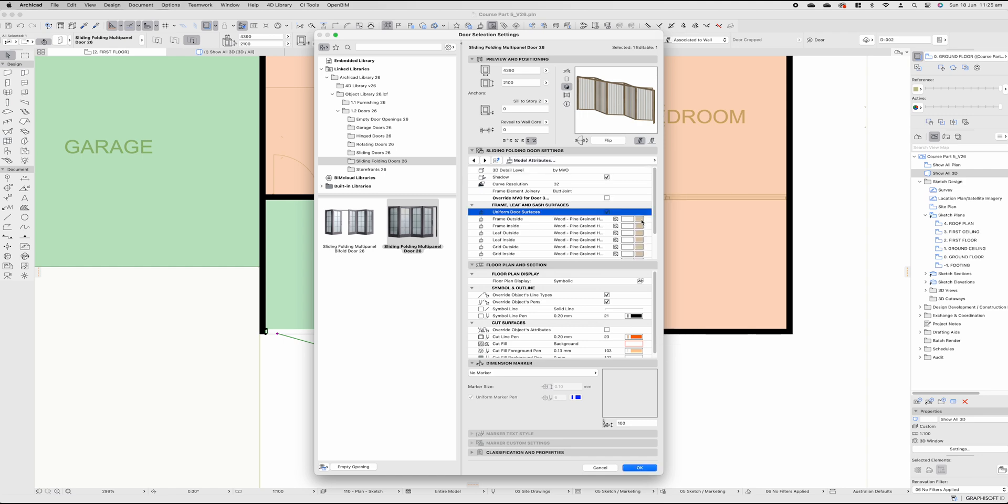
pyautogui.click(642, 222)
pyautogui.write('wood')
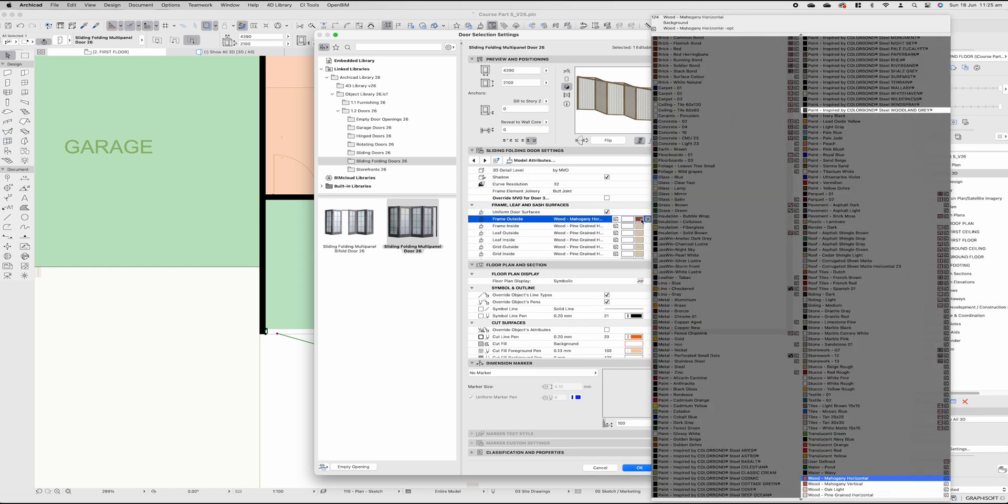
pyautogui.scroll(-3, 840, 399)
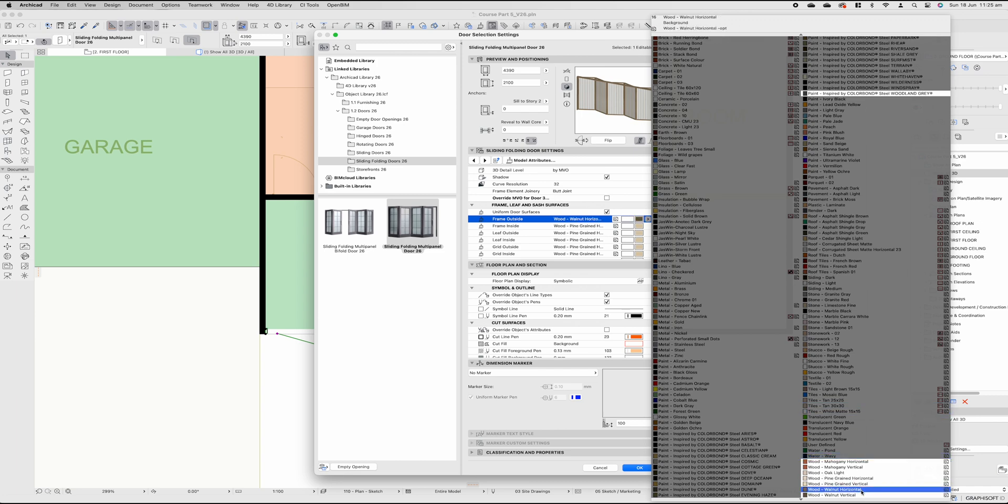
pyautogui.click(862, 490)
# Set the folding door's leaf glass surface to Air, leaving only the timber frame and grid
pyautogui.scroll(-2, 539, 217)
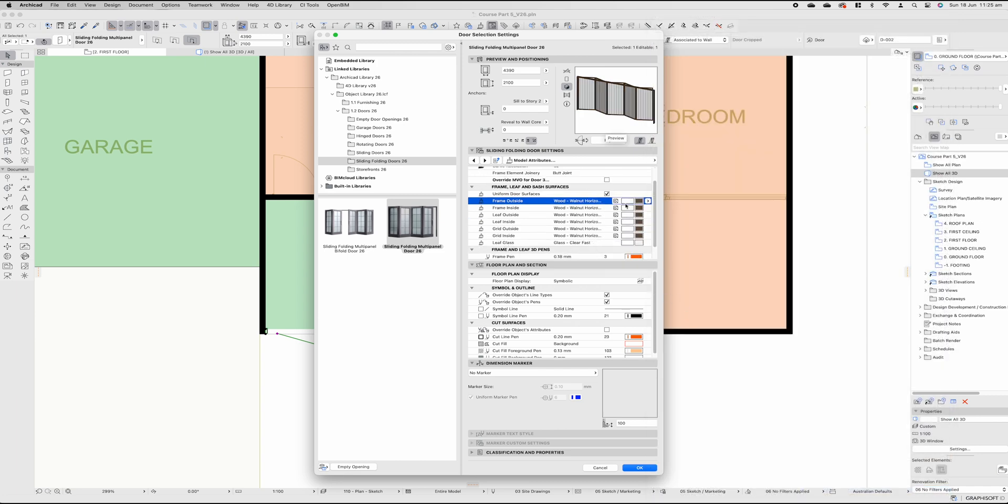
pyautogui.click(643, 243)
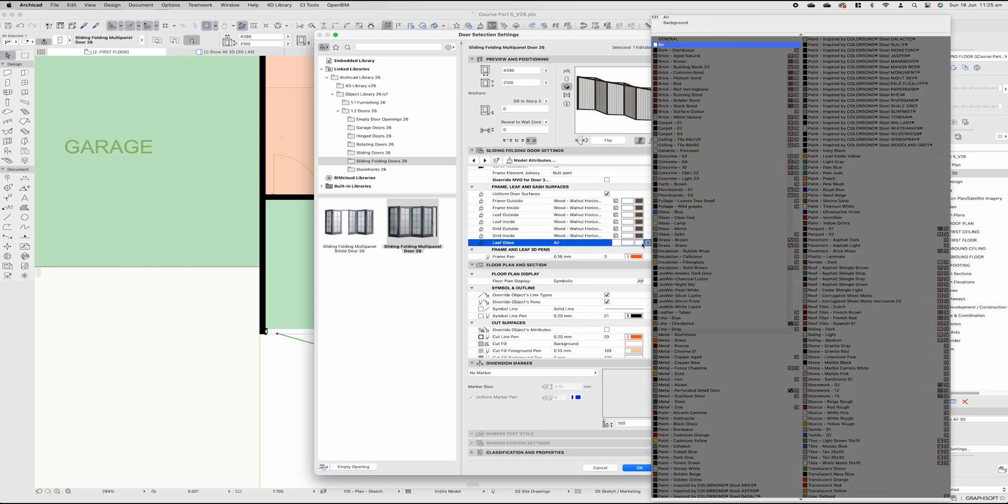
pyautogui.click(663, 44)
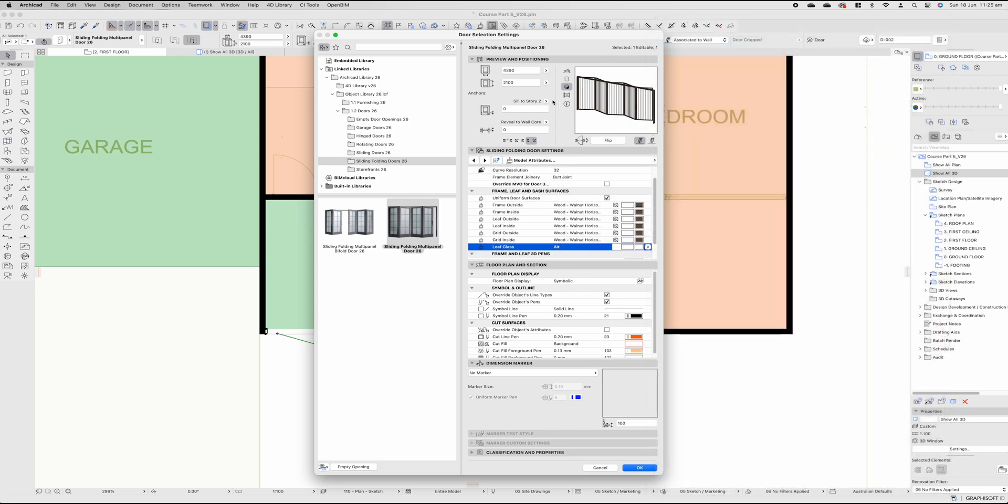
# Set the folding door's leaf grid width to 40 mm and apply the door settings
pyautogui.click(578, 160)
pyautogui.click(615, 171)
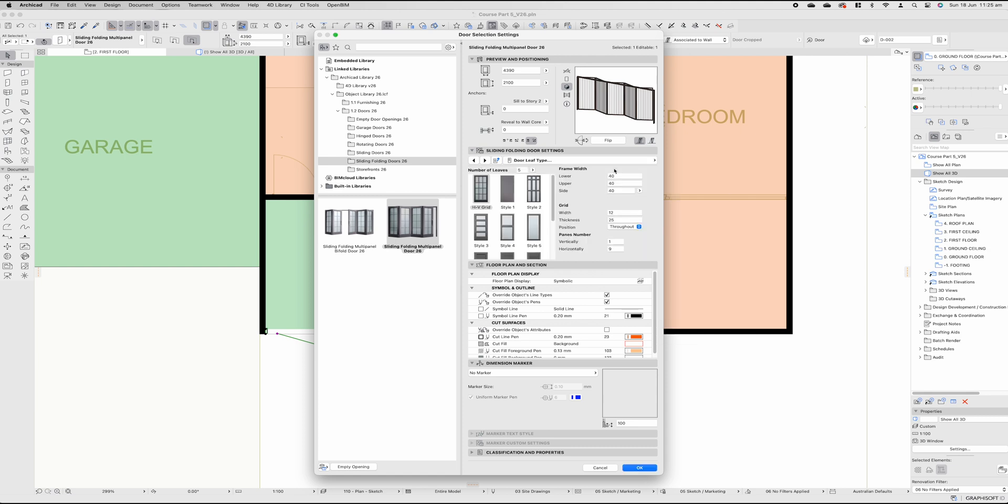
pyautogui.doubleClick(616, 212)
pyautogui.write('50')
pyautogui.press('BackSpace')
pyautogui.press('BackSpace')
pyautogui.write('40')
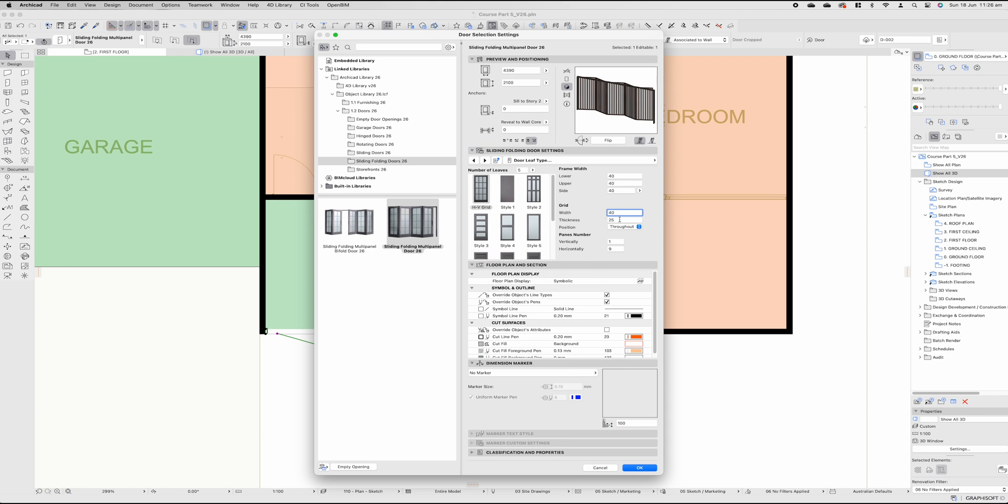
pyautogui.doubleClick(616, 220)
pyautogui.press('Return')
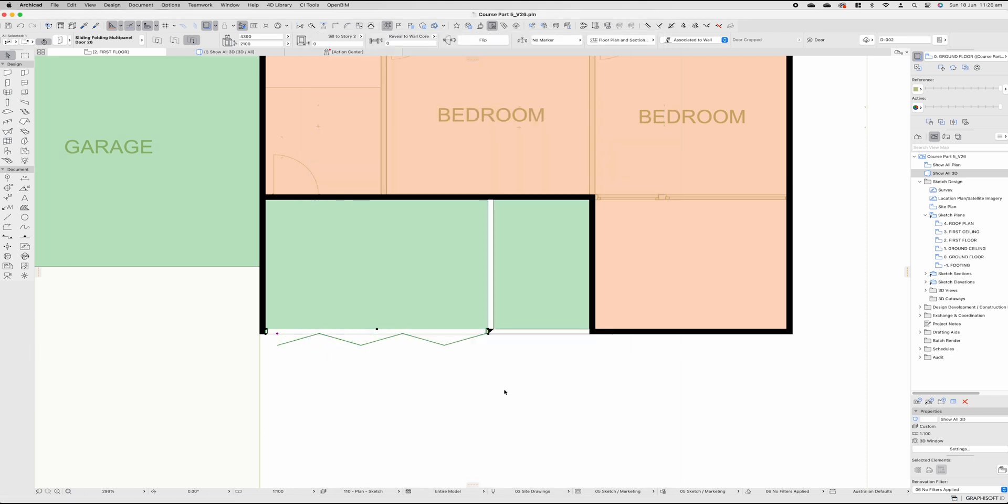
# In the 3D view, raise the folding door by 300 mm within the front wall
pyautogui.click(249, 53)
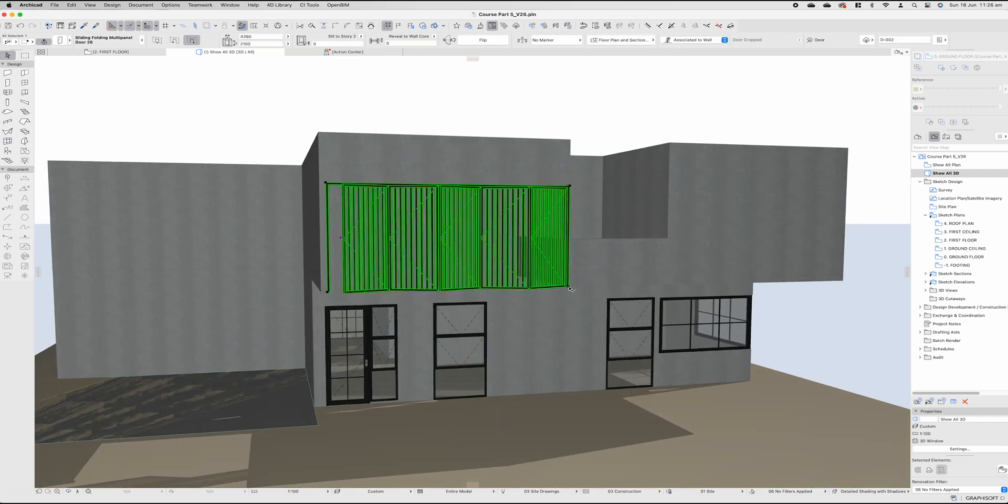
pyautogui.click(571, 288)
pyautogui.click(576, 284)
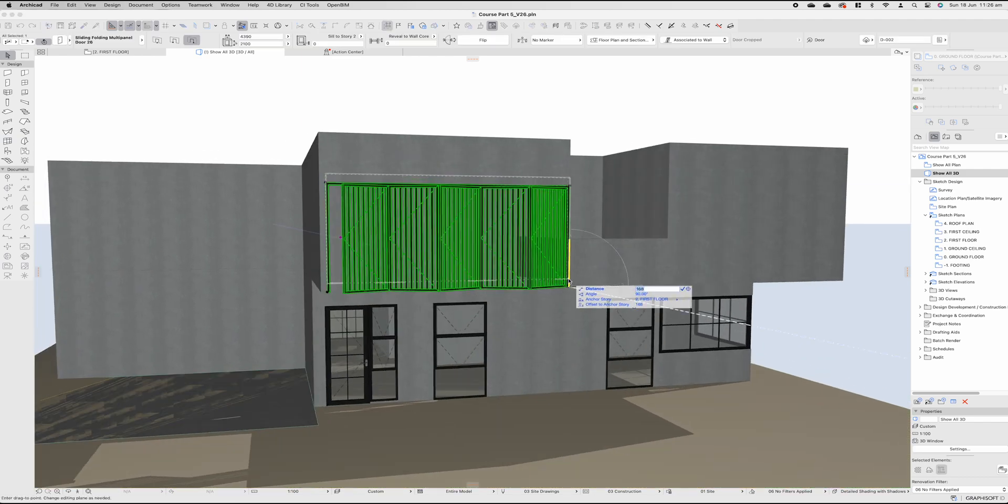
pyautogui.write('300')
pyautogui.press('Return')
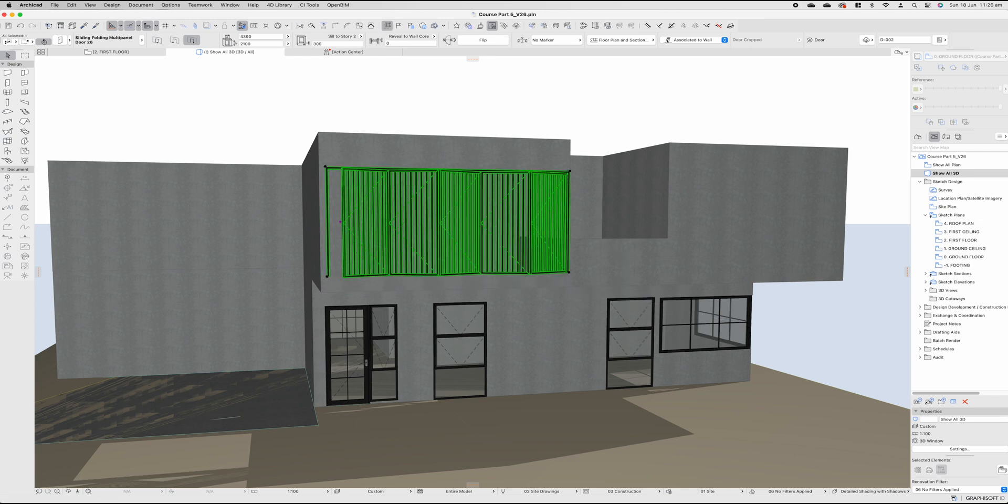
# Stretch the folding door's height to 2445 mm, ending 300 mm below the top of the wall
pyautogui.click(570, 171)
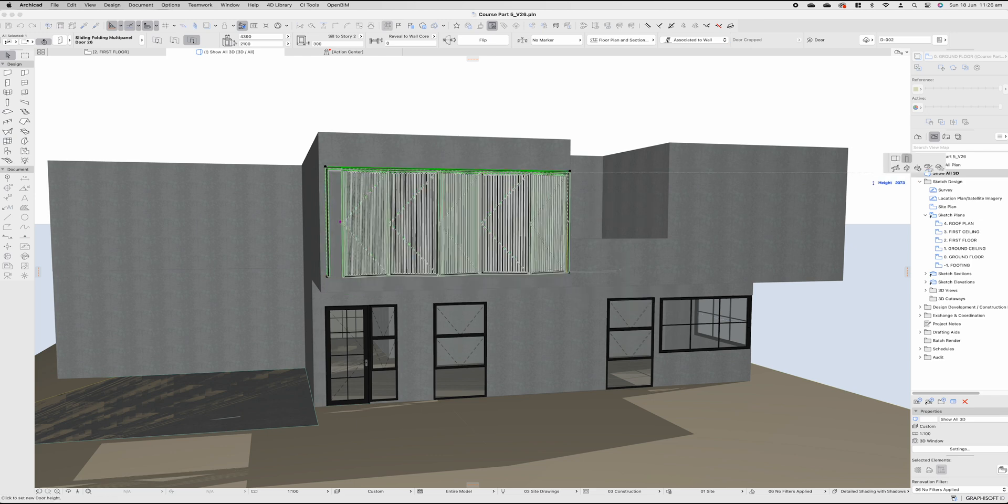
pyautogui.click(907, 158)
pyautogui.write('300')
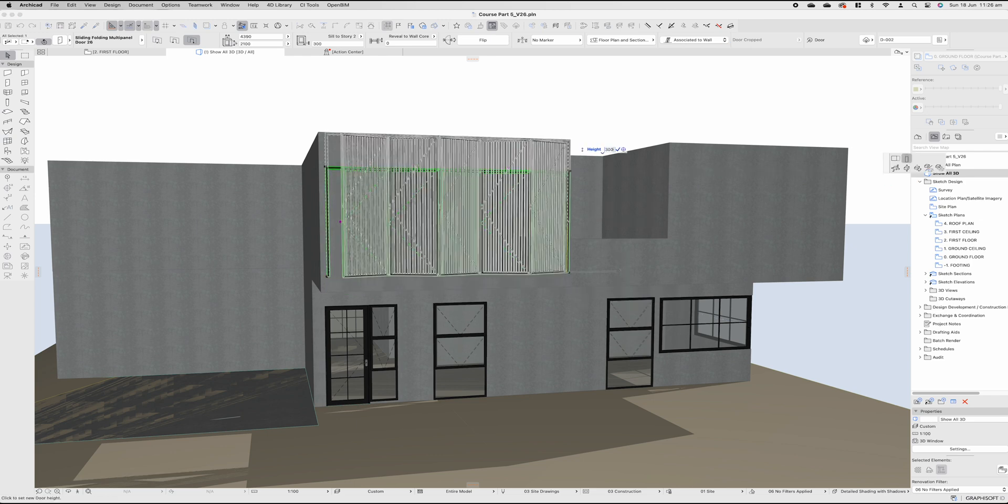
pyautogui.press('Return')
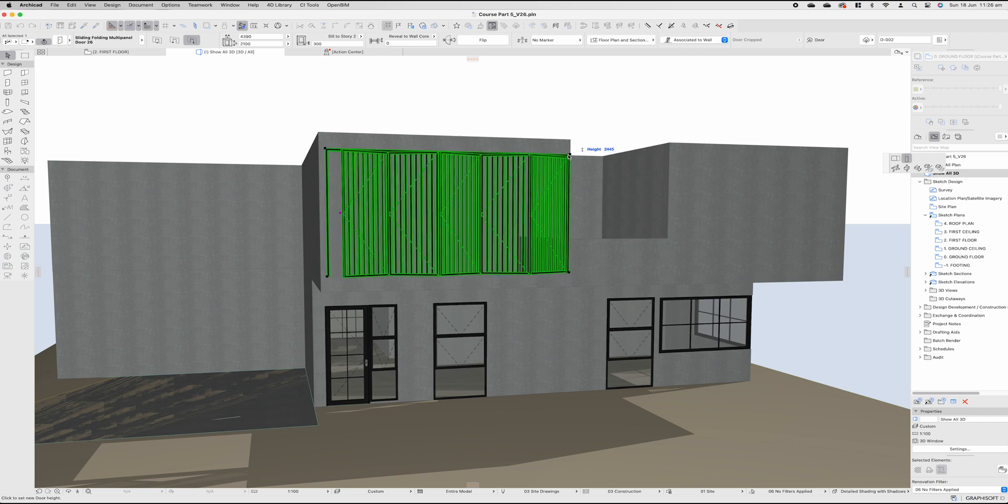
# Reduce the folding door's 3D opening width so that its leaves close flat in the wall, and apply the change
pyautogui.keyDown('shift'); pyautogui.moveTo(451, 226); pyautogui.dragTo(604, 294, button='middle'); pyautogui.keyUp('shift')
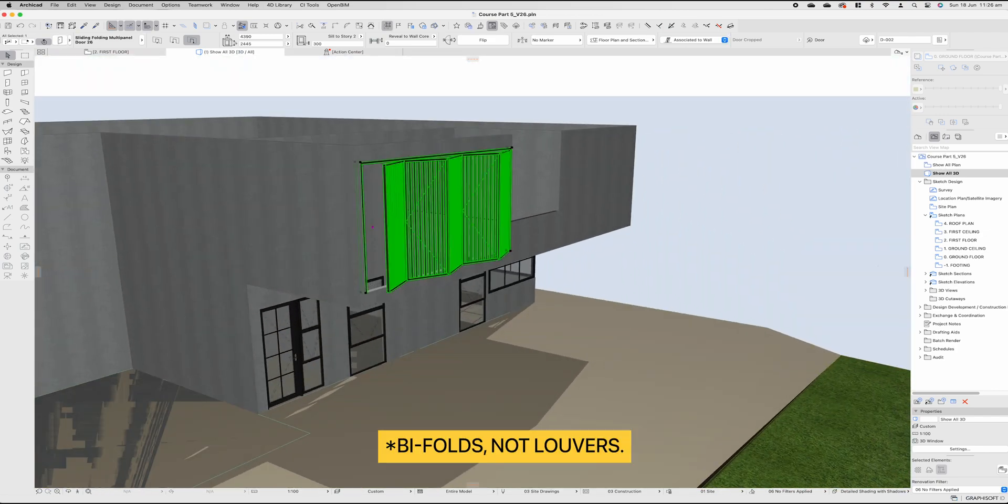
pyautogui.press('super+t')
pyautogui.click(531, 160)
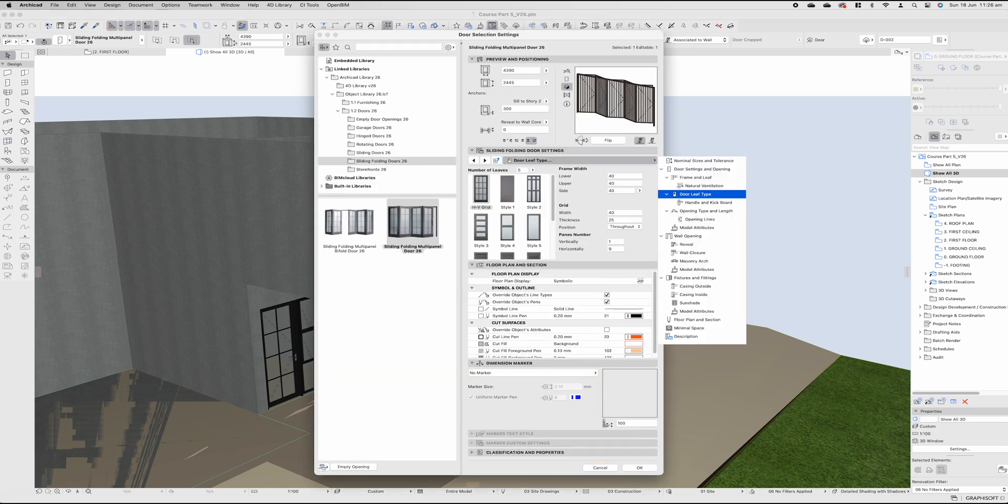
pyautogui.click(706, 210)
pyautogui.doubleClick(522, 182)
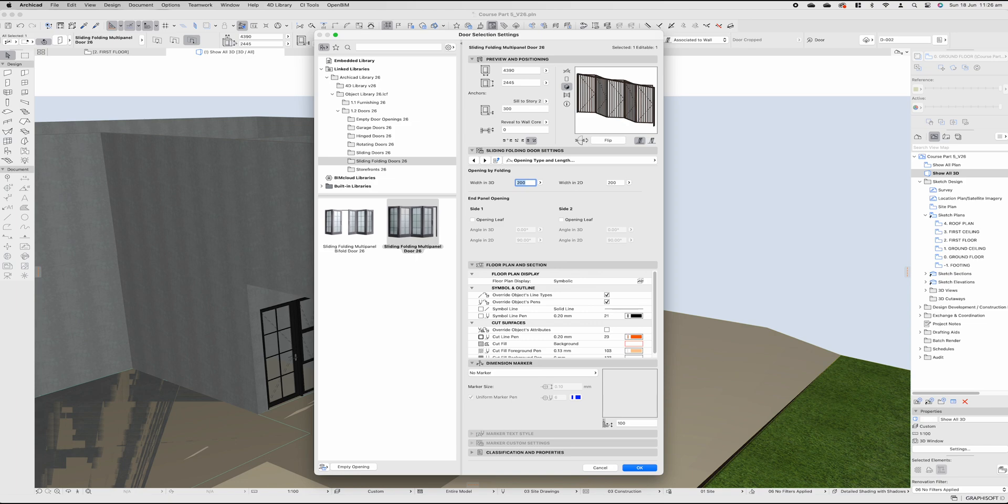
pyautogui.press('Return')
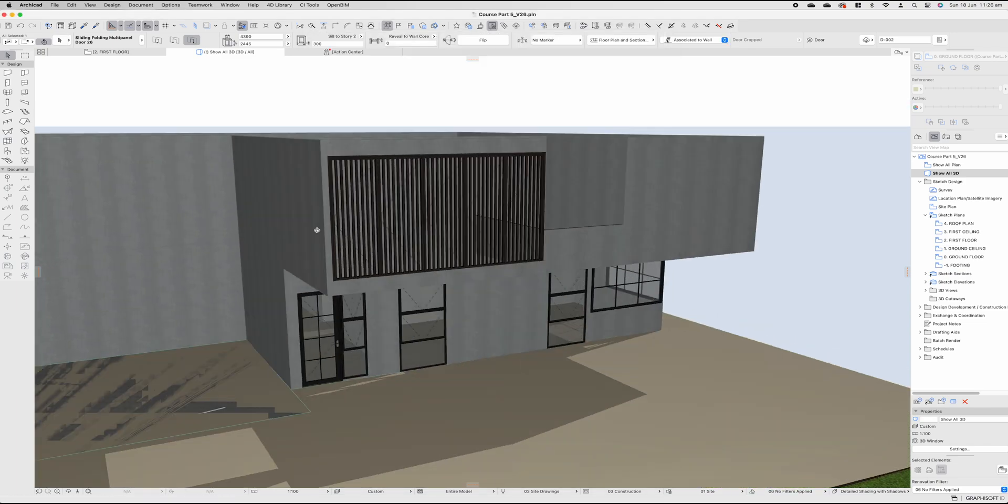
pyautogui.keyDown('shift'); pyautogui.moveTo(317, 230); pyautogui.dragTo(294, 226, button='middle'); pyautogui.keyUp('shift')
pyautogui.press('Escape')
pyautogui.keyDown('shift'); pyautogui.moveTo(474, 279); pyautogui.dragTo(515, 254, button='middle'); pyautogui.keyUp('shift')
# Reuse the front folding door's settings for a matching door in the garage-side wall, set it to 3 leaves and check the facade in 3D
pyautogui.click(112, 52)
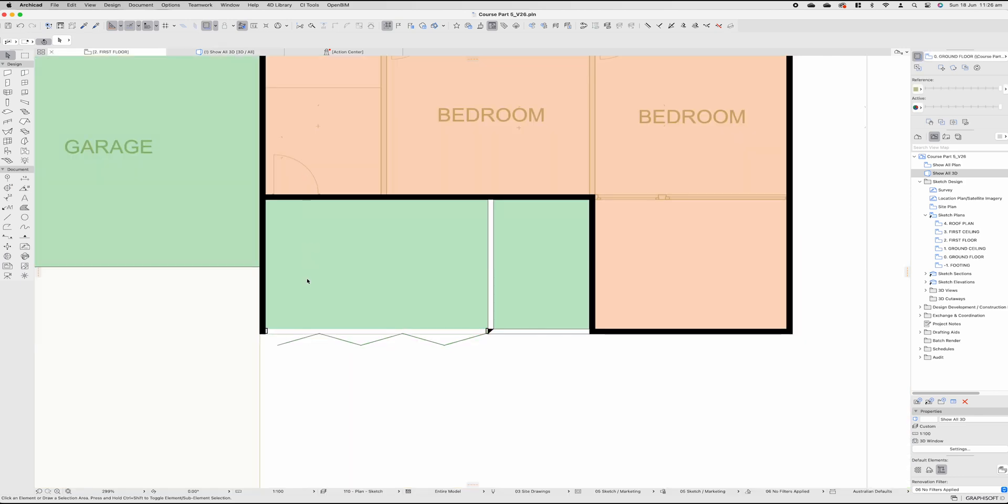
pyautogui.keyDown('alt'); pyautogui.click(269, 331); pyautogui.keyUp('alt')
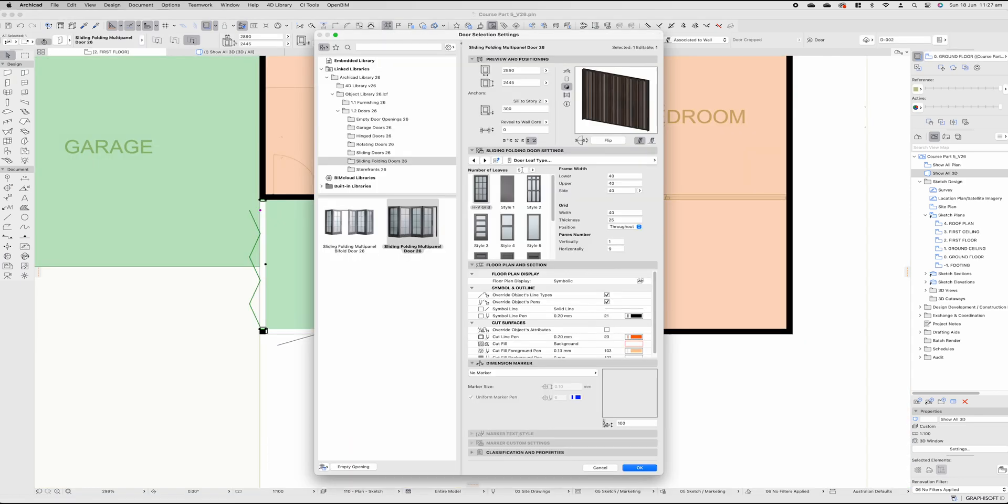
pyautogui.doubleClick(522, 170)
pyautogui.write('3')
pyautogui.press('Return')
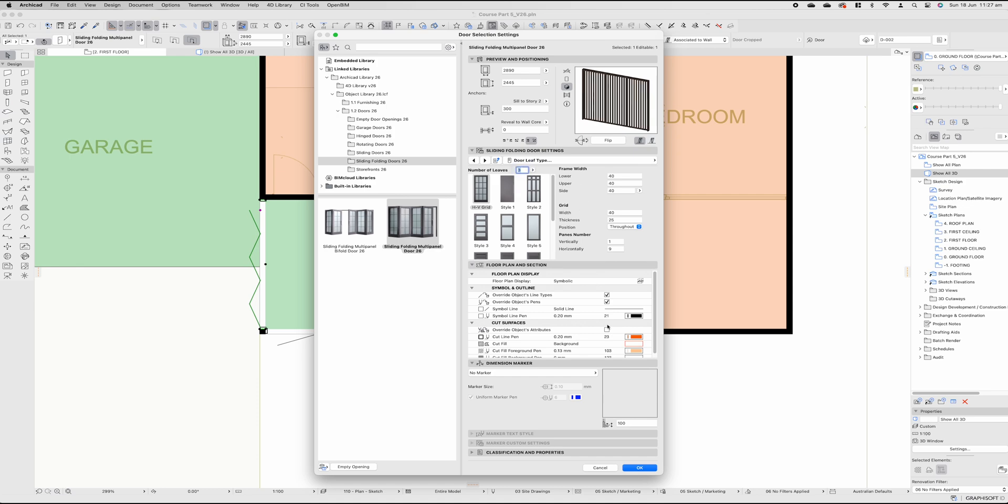
pyautogui.click(640, 468)
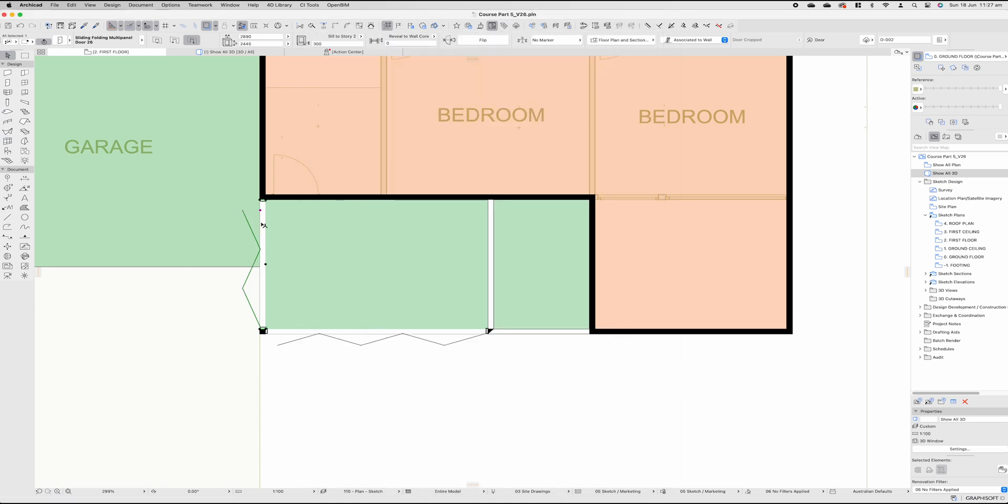
pyautogui.press('Escape')
pyautogui.press('F3')
pyautogui.keyDown('shift'); pyautogui.moveTo(358, 226); pyautogui.dragTo(426, 238, button='middle'); pyautogui.keyUp('shift')
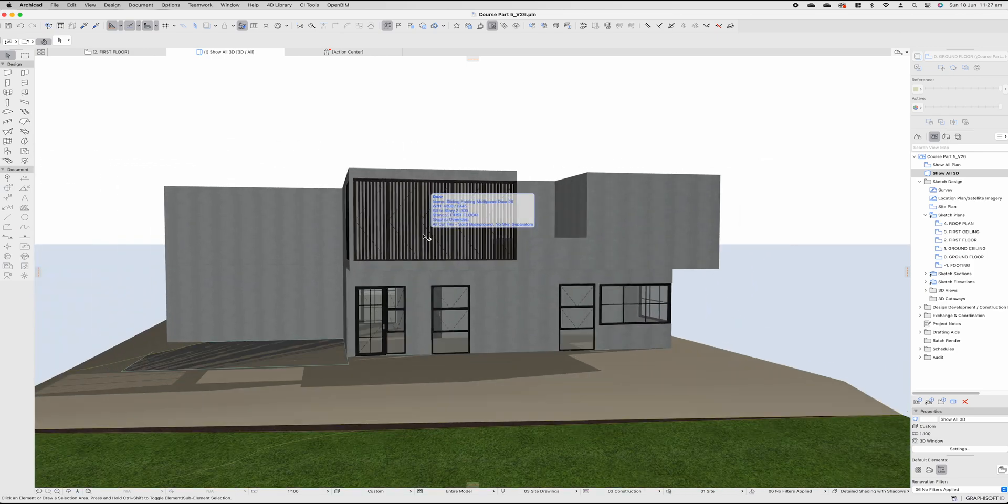
# Reuse the ground-floor Games room window's settings to place a window in the first-floor wall between the stairs and garage
pyautogui.press('F2')
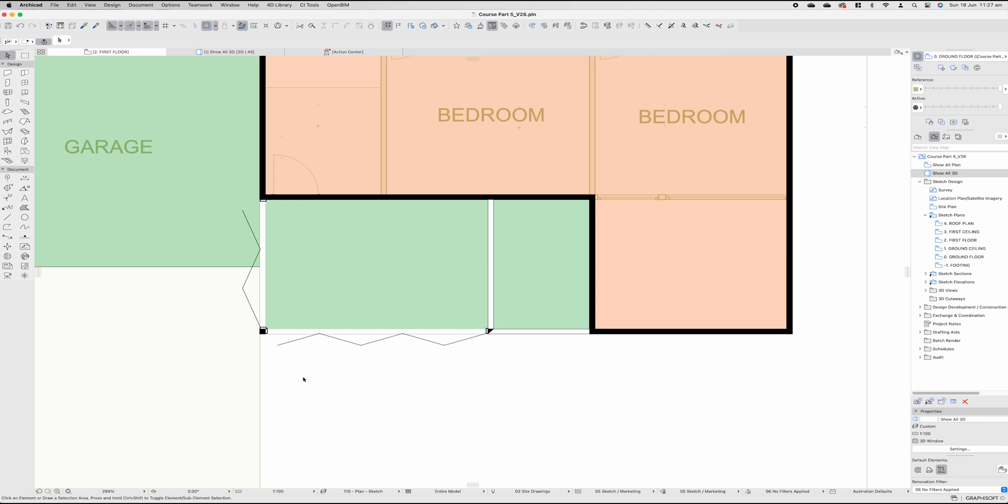
pyautogui.scroll(-4, 339, 348)
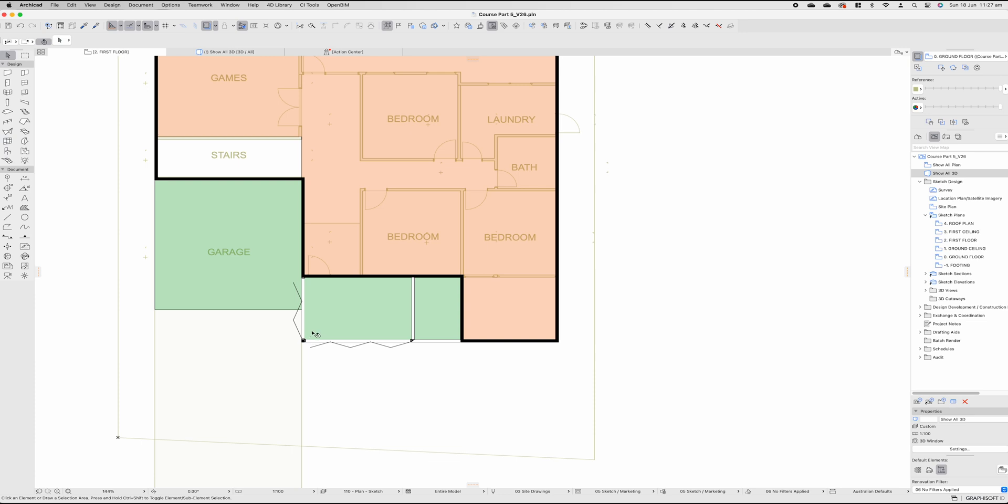
pyautogui.scroll(2, 166, 182)
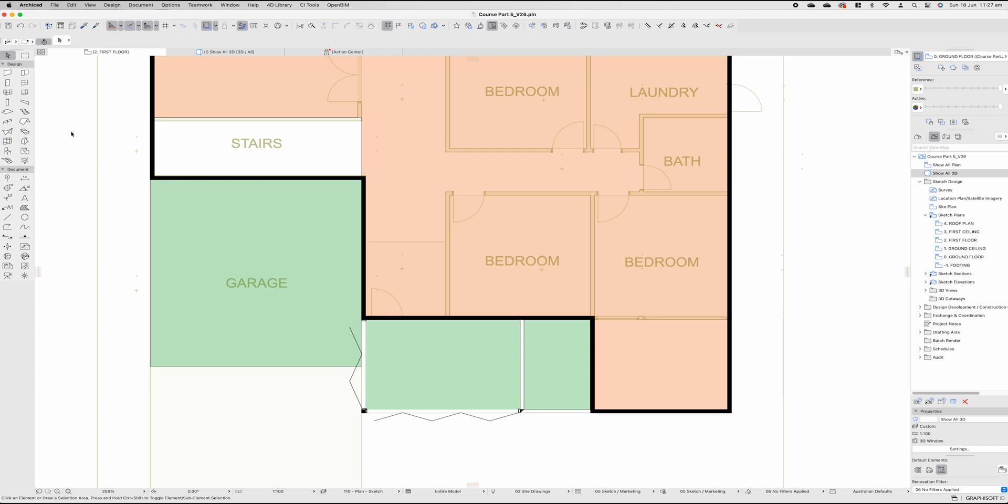
pyautogui.press('super+Down')
pyautogui.press('super+Down')
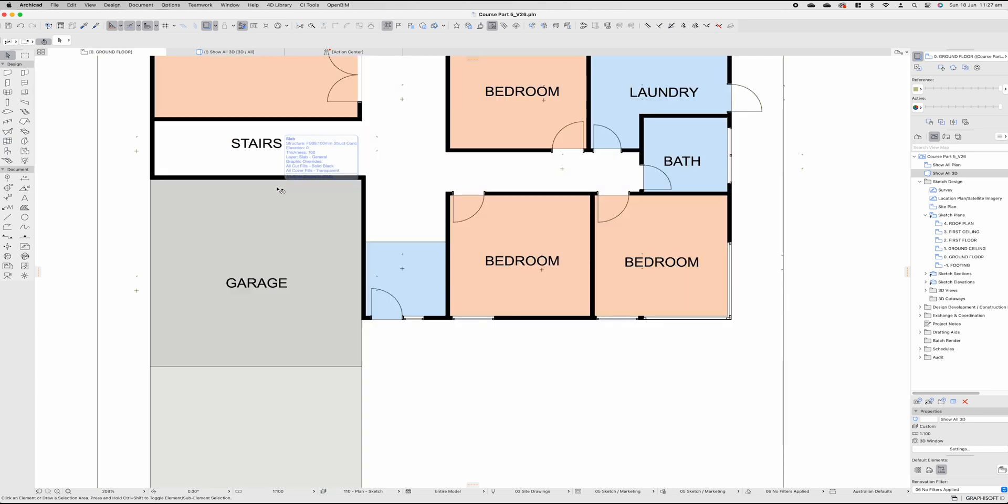
pyautogui.scroll(10, 315, 158)
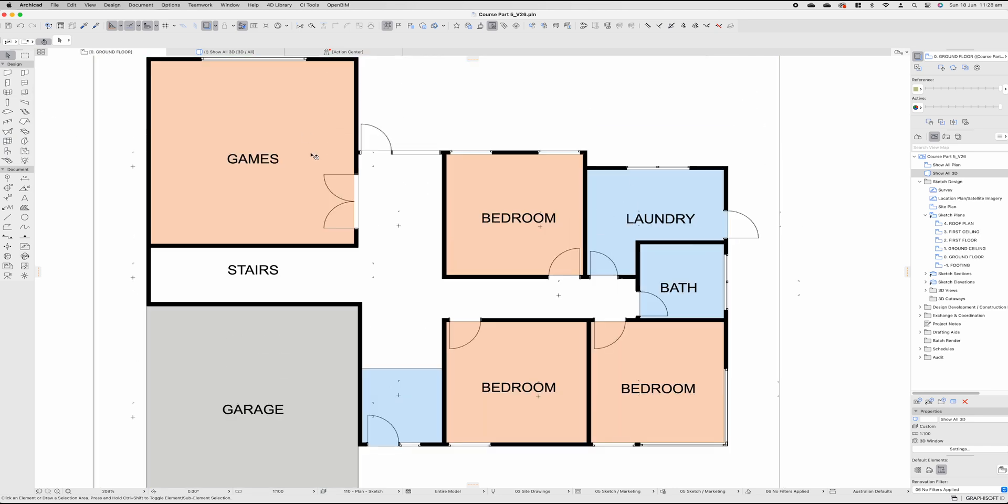
pyautogui.press('super+Up')
pyautogui.press('super+Up')
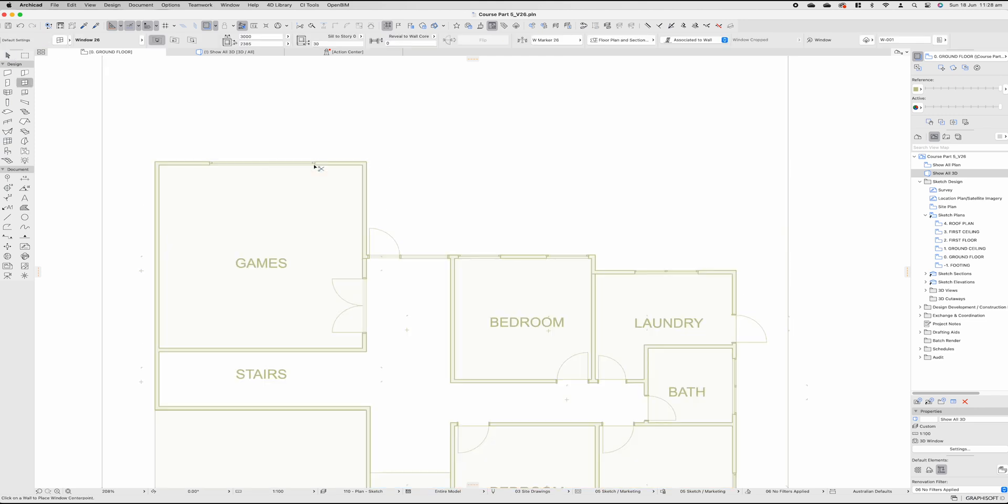
pyautogui.scroll(-5, 315, 165)
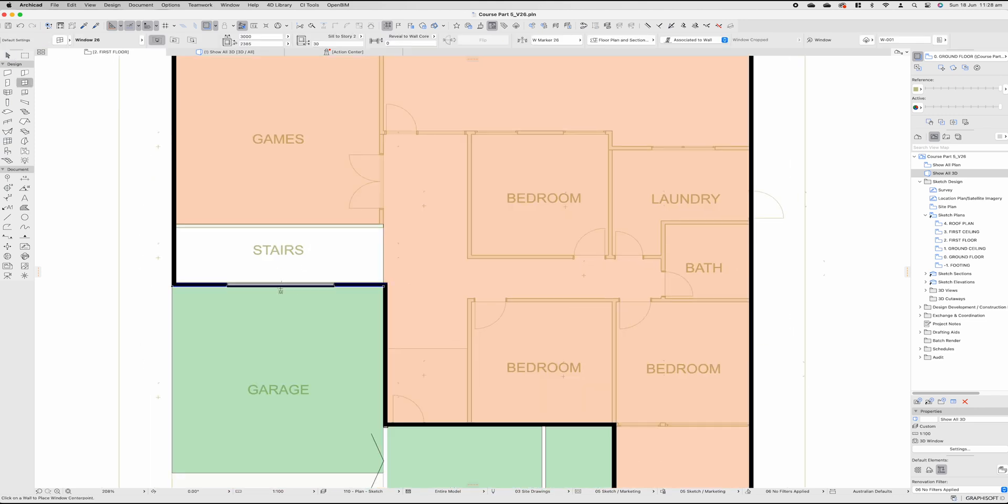
pyautogui.click(281, 285)
pyautogui.press('Escape')
# Stretch both ends of the new stairs window to the full length of its wall, reaching 5890 mm wide
pyautogui.click(228, 287)
pyautogui.click(228, 286)
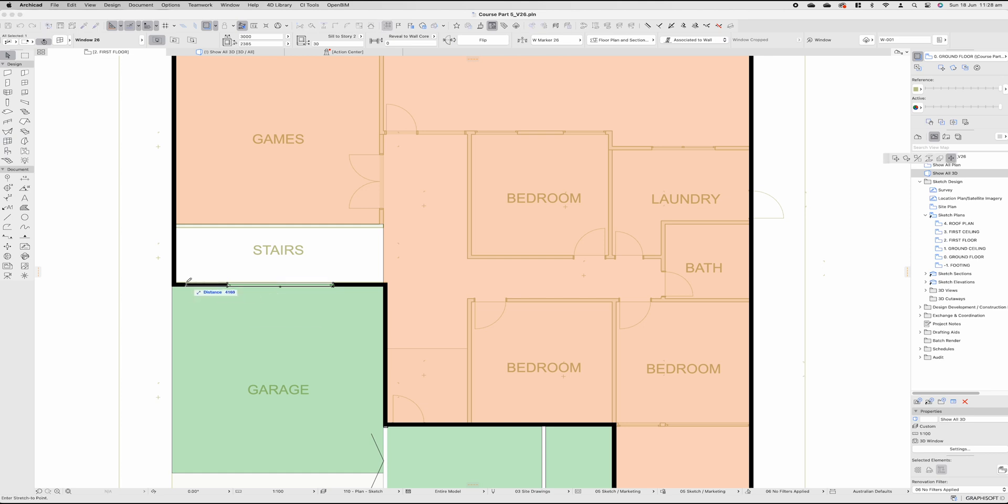
pyautogui.click(176, 286)
pyautogui.click(336, 286)
pyautogui.click(386, 286)
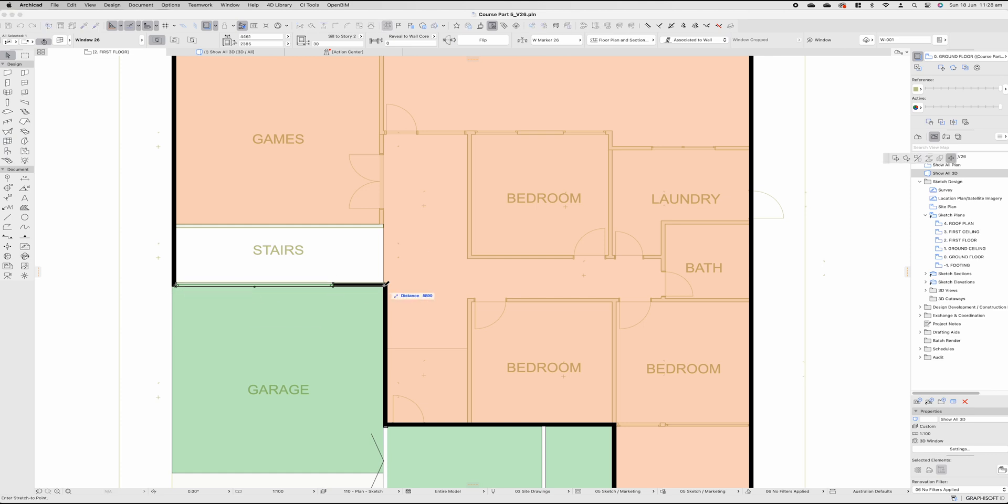
# In the 3D view, align the stairs window's head and sill with the top and bottom of the side folding door
pyautogui.click(247, 52)
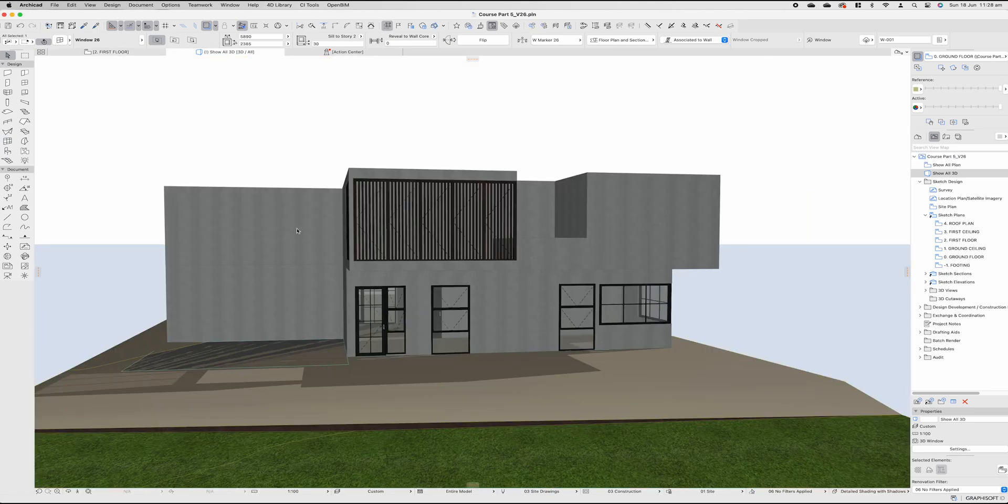
pyautogui.keyDown('shift'); pyautogui.moveTo(297, 228); pyautogui.dragTo(282, 227, button='middle'); pyautogui.keyUp('shift')
pyautogui.click(186, 217)
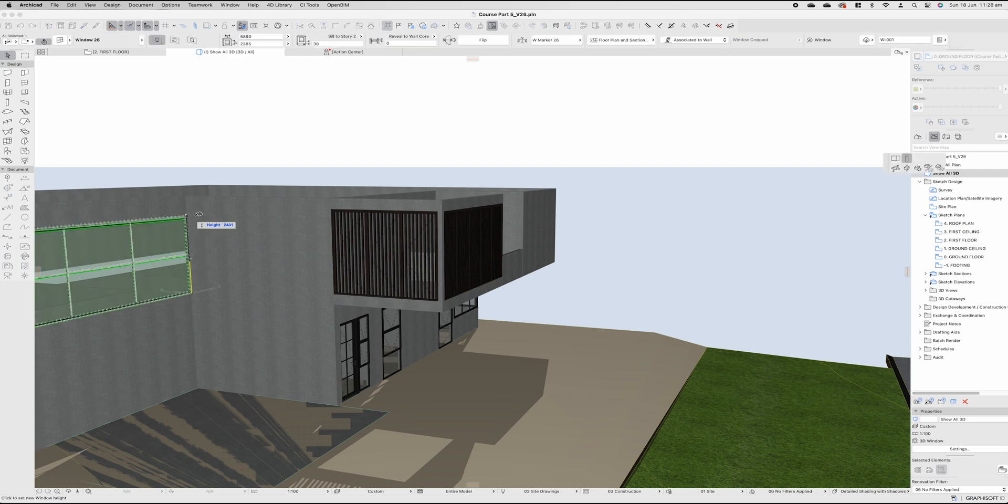
pyautogui.click(332, 210)
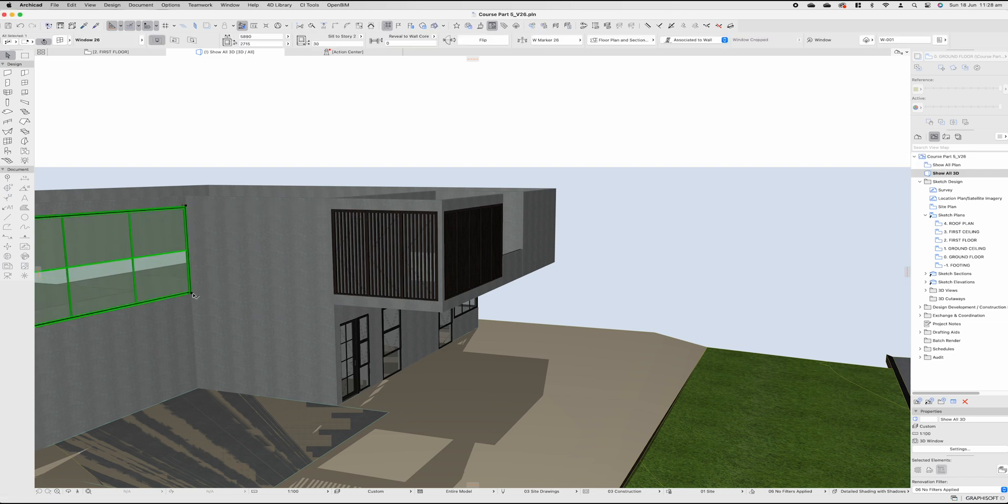
pyautogui.click(193, 295)
pyautogui.click(341, 302)
# Set the stairs window's sash grid to 1 pane vertically and 40 horizontally, with a grid width of 40
pyautogui.press('super+t')
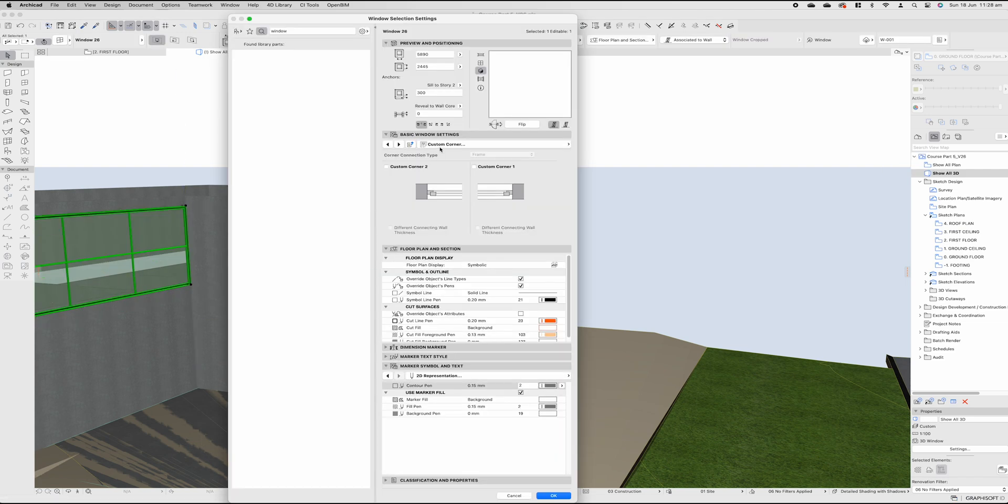
pyautogui.click(441, 144)
pyautogui.click(603, 400)
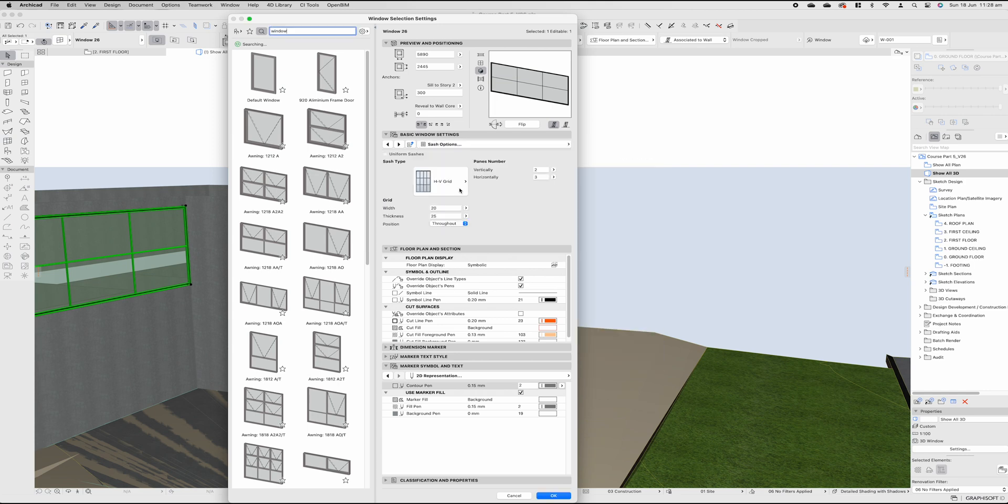
pyautogui.doubleClick(540, 169)
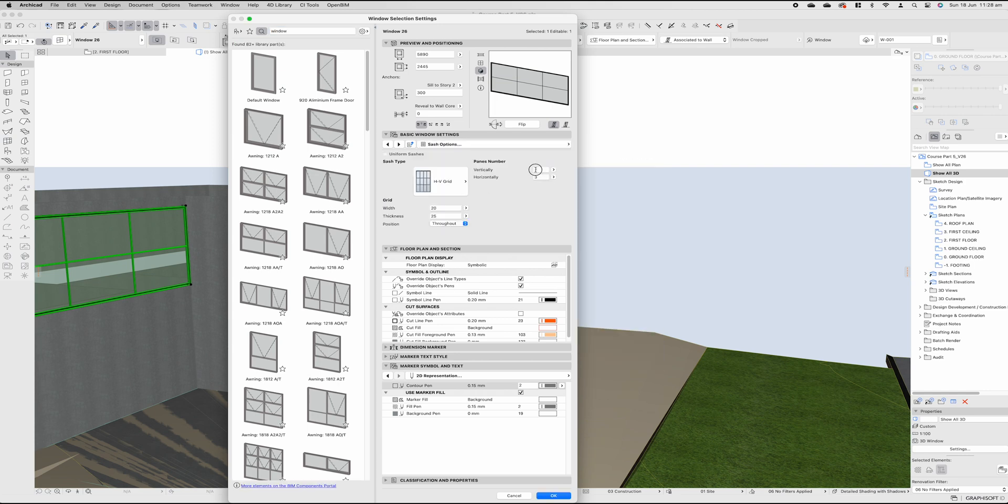
pyautogui.write('1')
pyautogui.press('Tab')
pyautogui.doubleClick(543, 177)
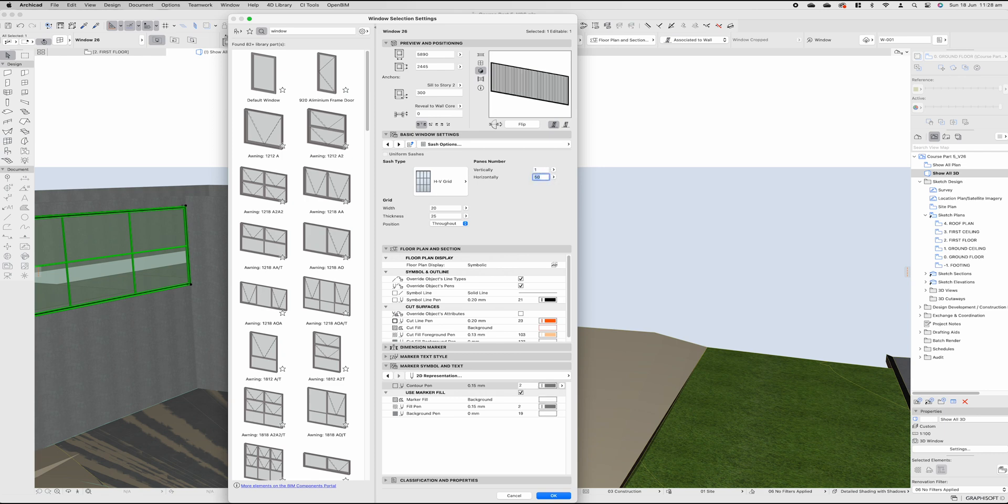
pyautogui.write('40')
pyautogui.doubleClick(445, 209)
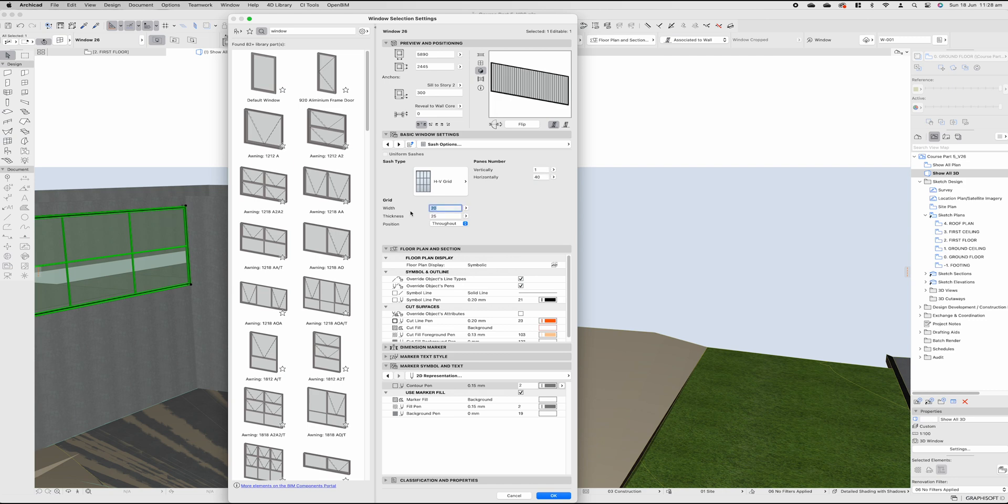
pyautogui.press('Return')
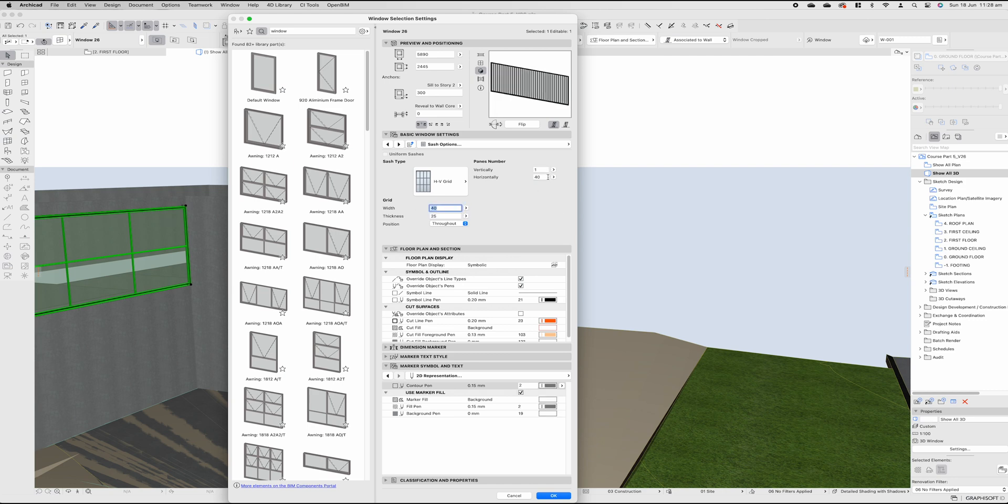
# Apply the horizontal walnut wood surface to the stairs window's outside frame, keeping uniform window surfaces, and check the facade in 3D
pyautogui.click(495, 144)
pyautogui.click(611, 228)
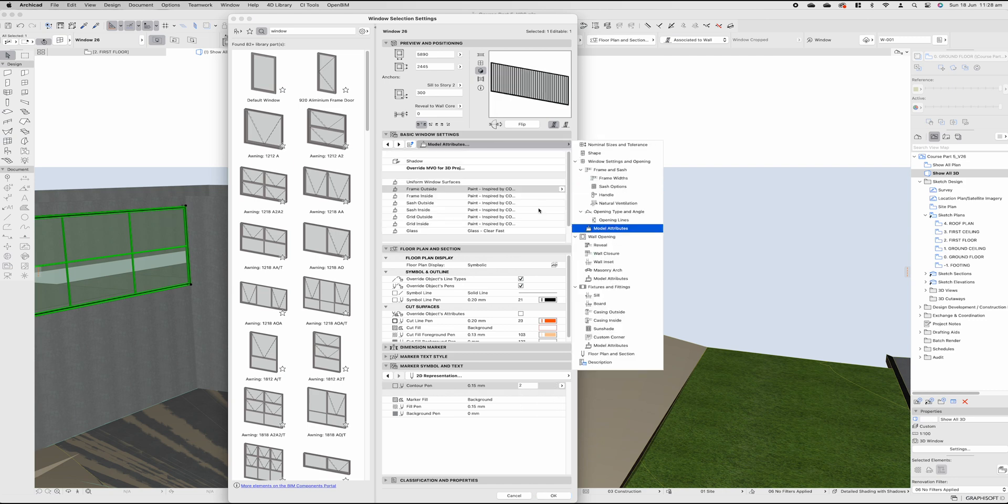
pyautogui.click(562, 189)
pyautogui.click(752, 468)
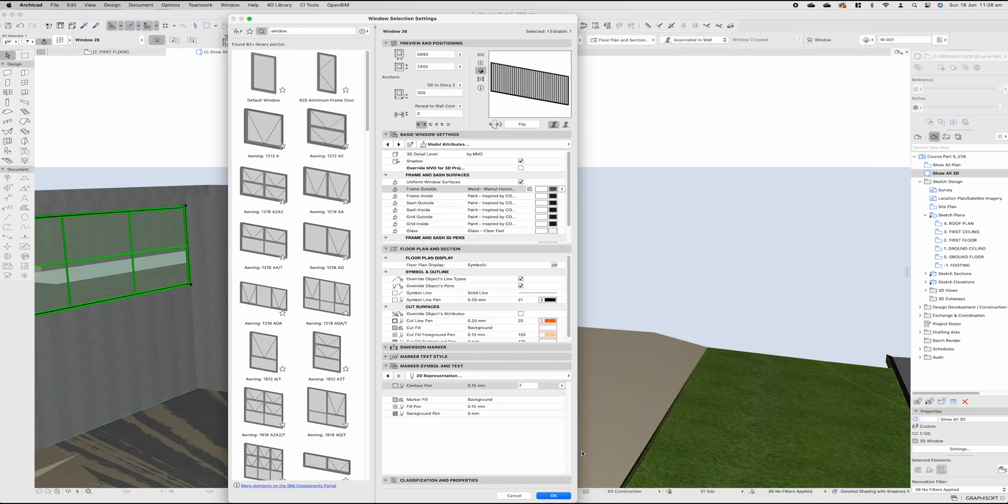
pyautogui.click(550, 495)
pyautogui.press('Escape')
pyautogui.scroll(-3, 300, 292)
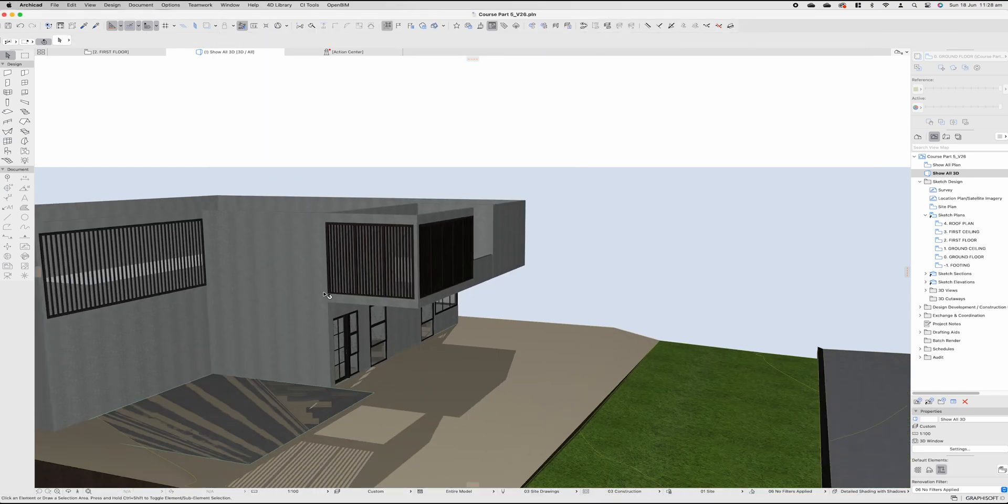
pyautogui.keyDown('shift'); pyautogui.moveTo(301, 292); pyautogui.dragTo(289, 271, button='middle'); pyautogui.keyUp('shift')
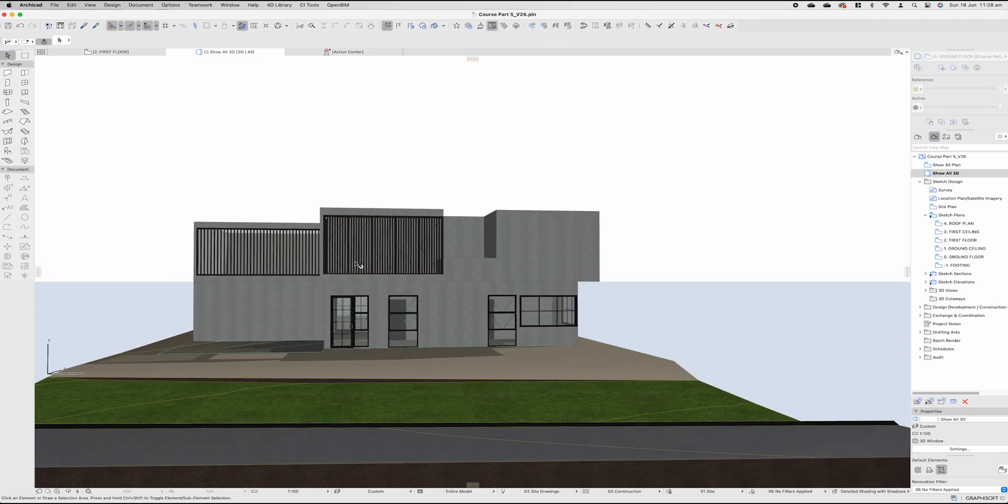
pyautogui.keyDown('shift'); pyautogui.moveTo(336, 260); pyautogui.dragTo(351, 259, button='middle'); pyautogui.keyUp('shift')
pyautogui.press('super+z')
pyautogui.press('super+z')
pyautogui.press('super+z')
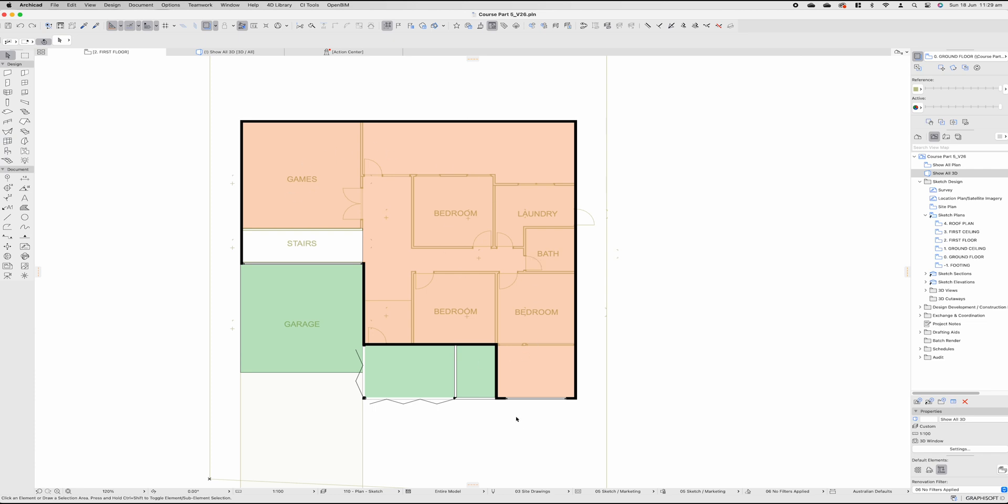
pyautogui.scroll(2, 517, 413)
pyautogui.scroll(-2, 516, 412)
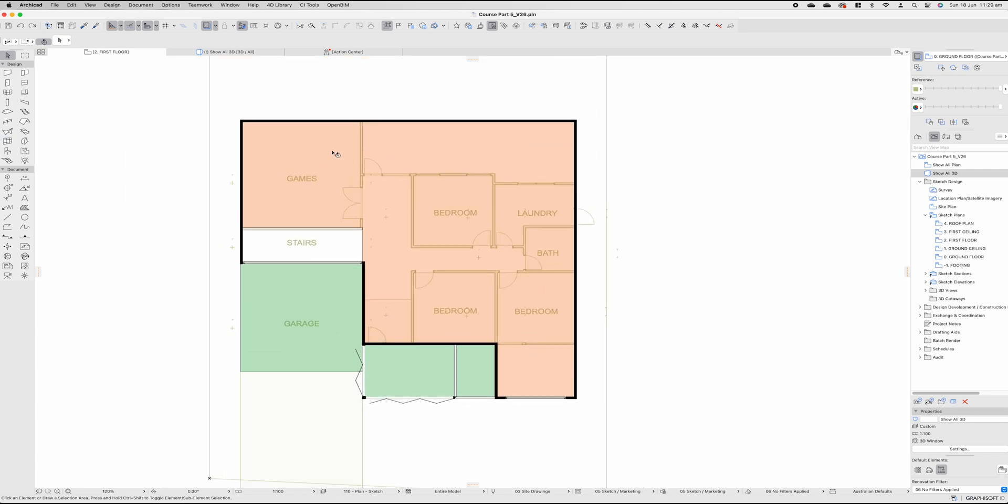
# Reuse the front room window's settings for a window in the wall behind the small balcony bay, then narrow it to 1500 mm
pyautogui.scroll(3, 520, 402)
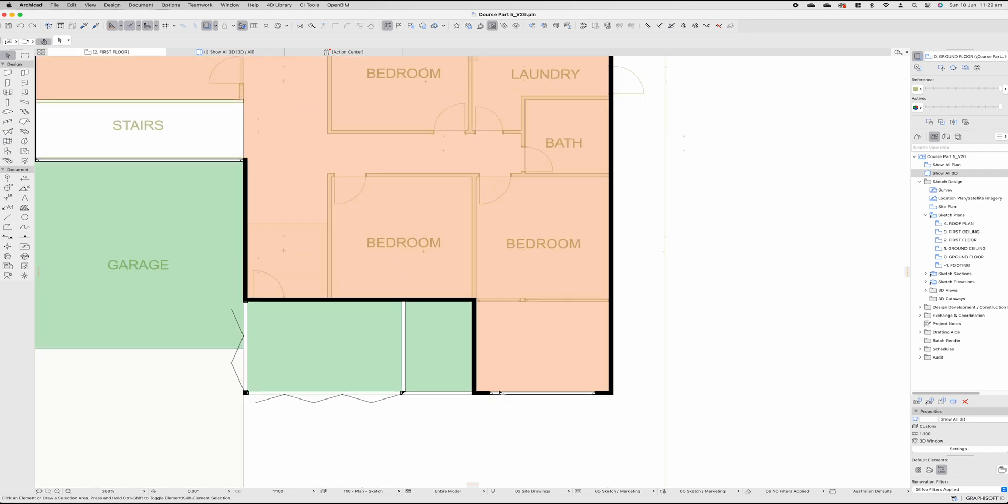
pyautogui.keyDown('alt'); pyautogui.click(500, 392); pyautogui.keyUp('alt')
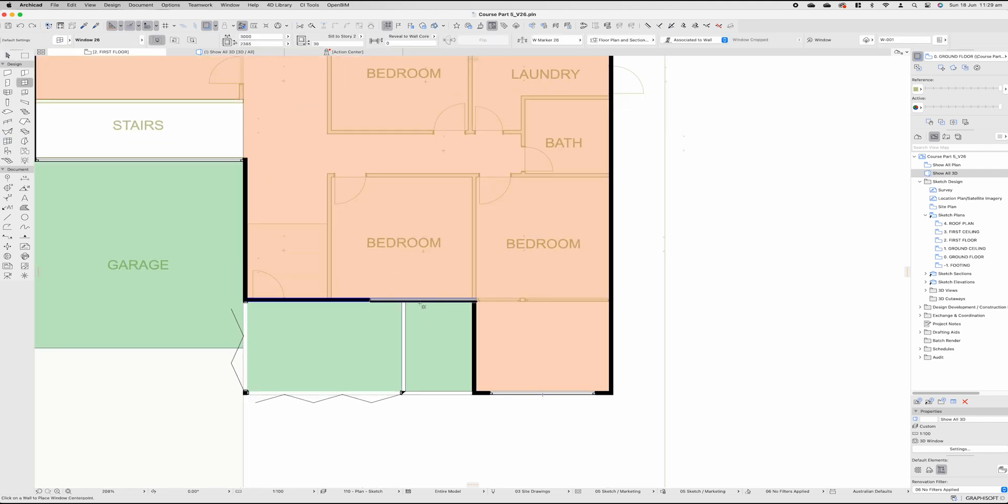
pyautogui.click(418, 303)
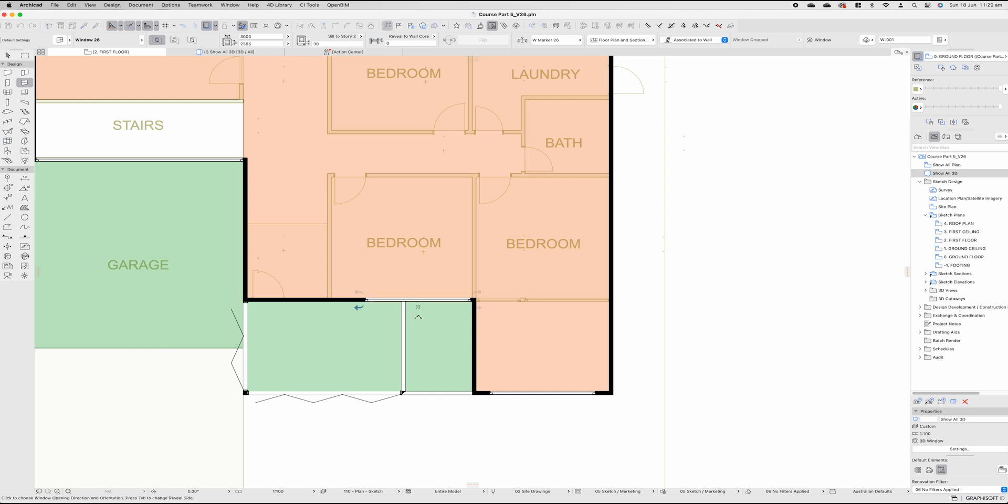
pyautogui.click(417, 310)
pyautogui.press('Escape')
pyautogui.moveTo(471, 301); pyautogui.dragTo(409, 301)
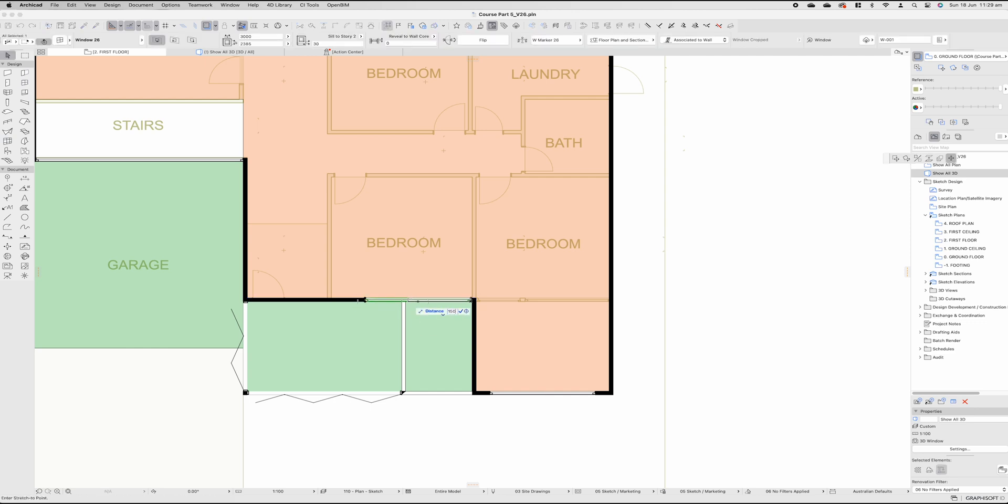
pyautogui.click(415, 300)
pyautogui.press('Escape')
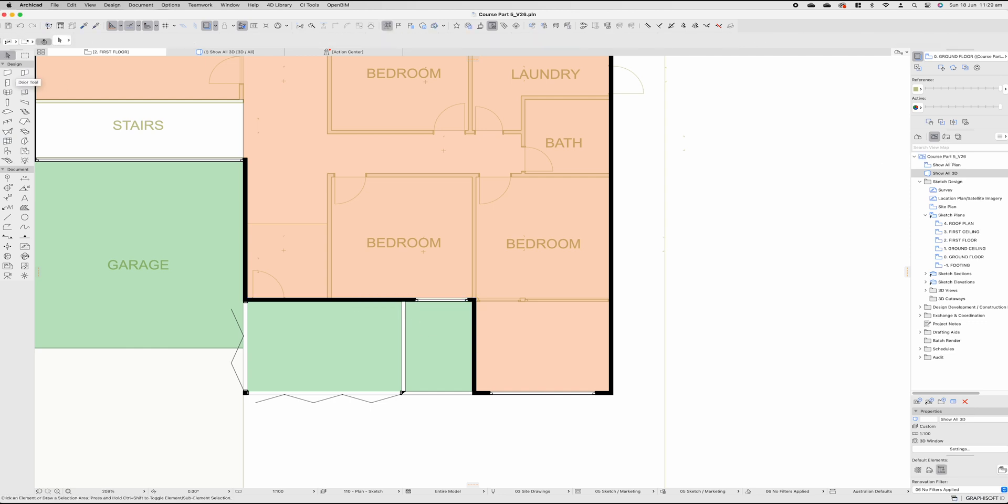
# Choose Exterior Double Sliding Door 26 from the sliding doors and place it in the wall behind the main front balcony
pyautogui.click(8, 82)
pyautogui.click(60, 40)
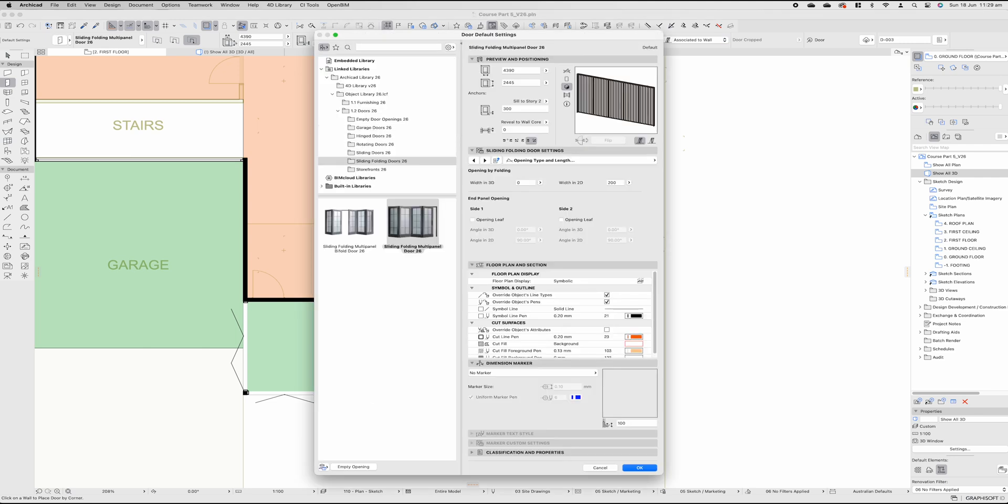
pyautogui.click(373, 152)
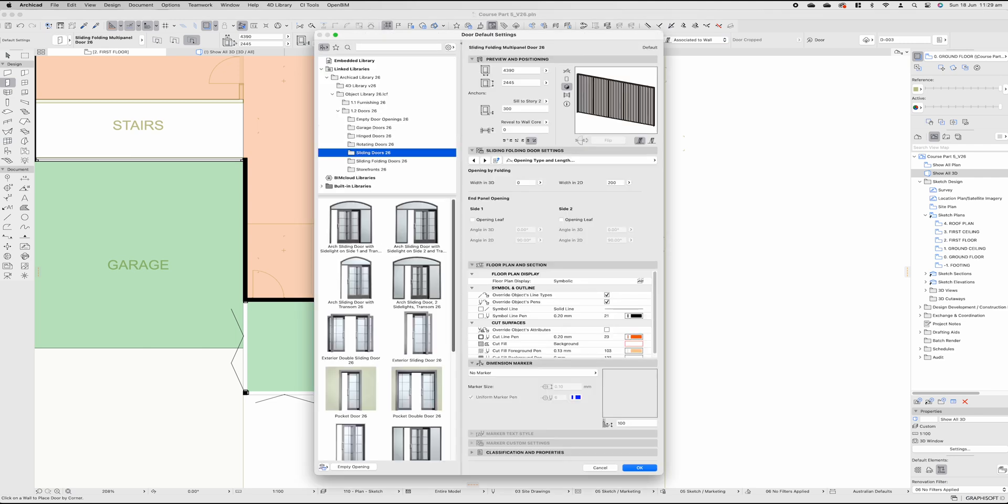
pyautogui.scroll(-2, 386, 315)
pyautogui.click(351, 310)
pyautogui.click(580, 161)
pyautogui.click(567, 70)
pyautogui.click(567, 71)
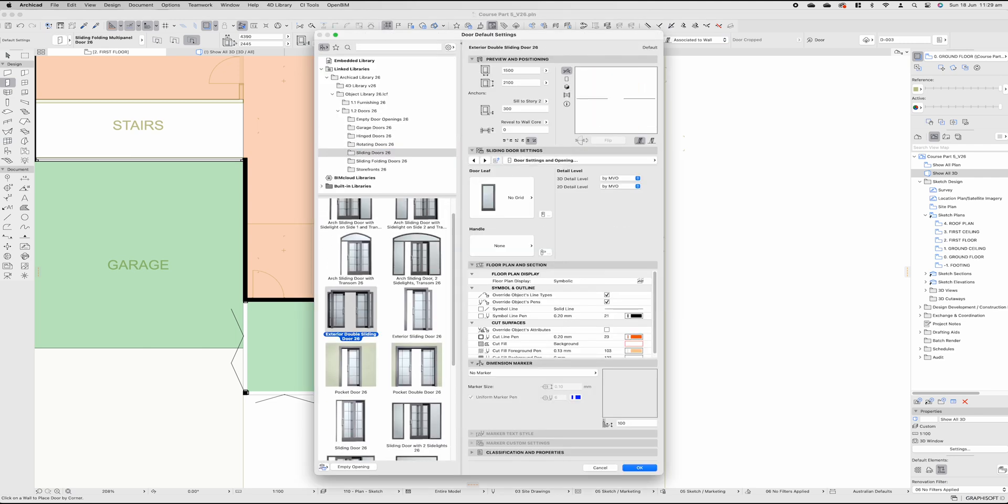
pyautogui.click(640, 467)
pyautogui.click(335, 301)
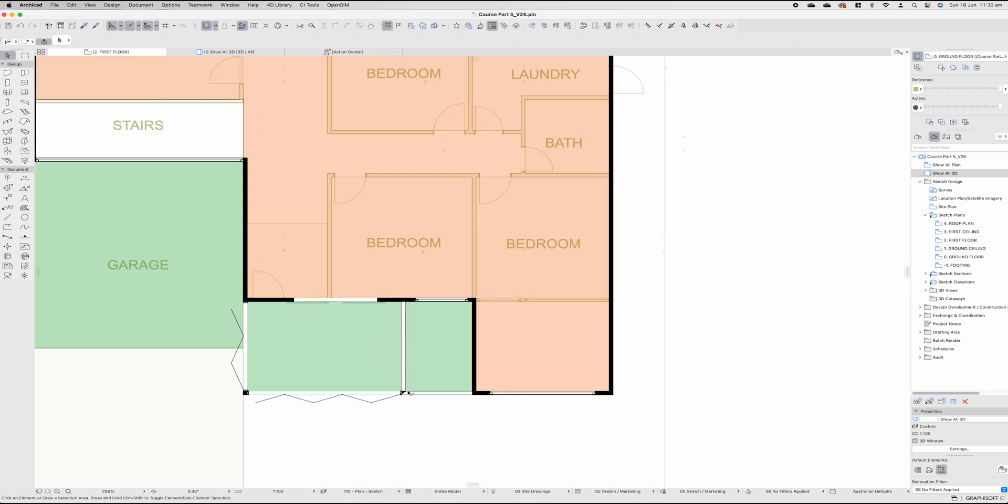
# Link the top of the balcony's dividing wall to 4. ROOF PLAN with an offset of -300
pyautogui.click(404, 370)
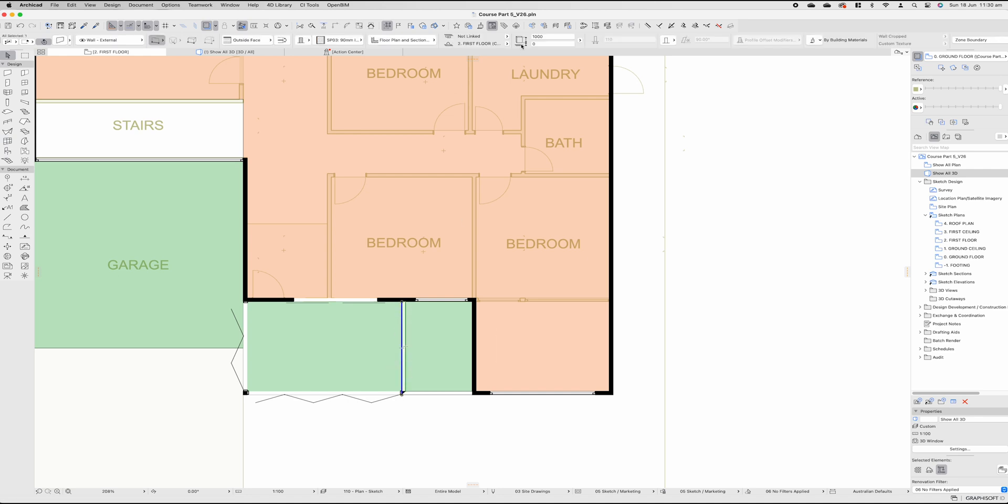
pyautogui.press('super+t')
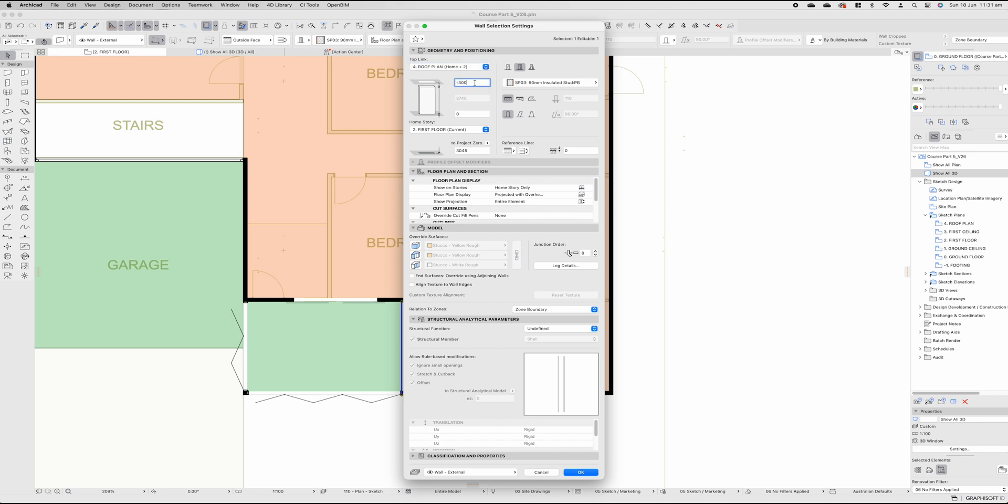
pyautogui.write('0')
pyautogui.click(580, 472)
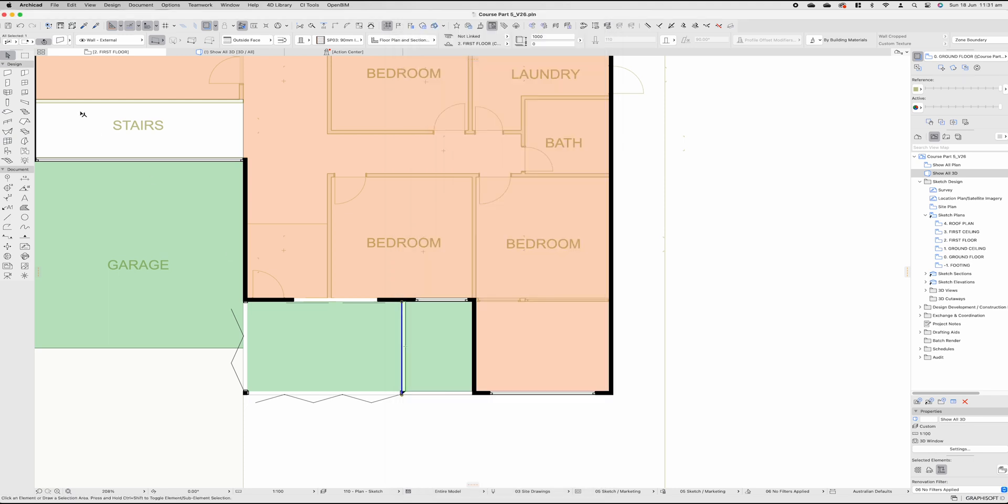
# Search the window library for "opening" and make Rectangular Window Opening 26 the default window type
pyautogui.click(25, 83)
pyautogui.click(61, 39)
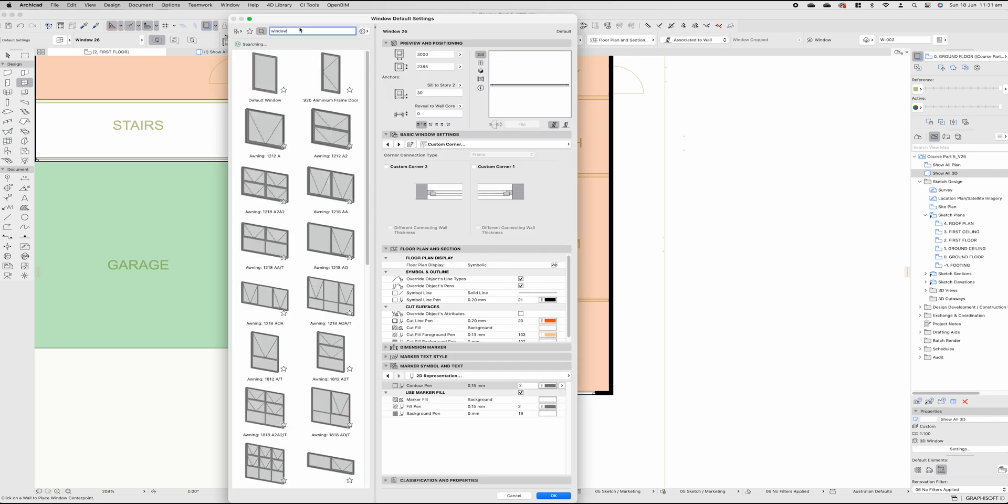
pyautogui.press('super+a')
pyautogui.write('opening')
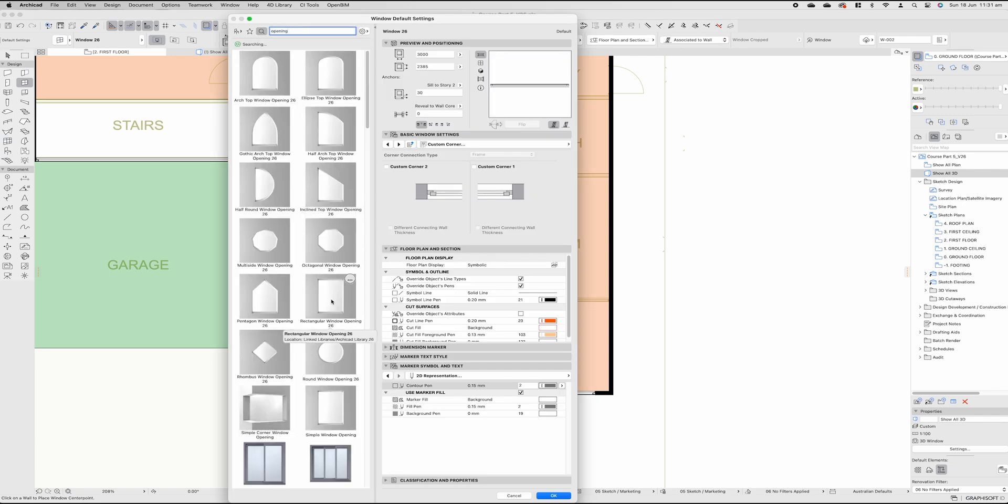
pyautogui.click(328, 299)
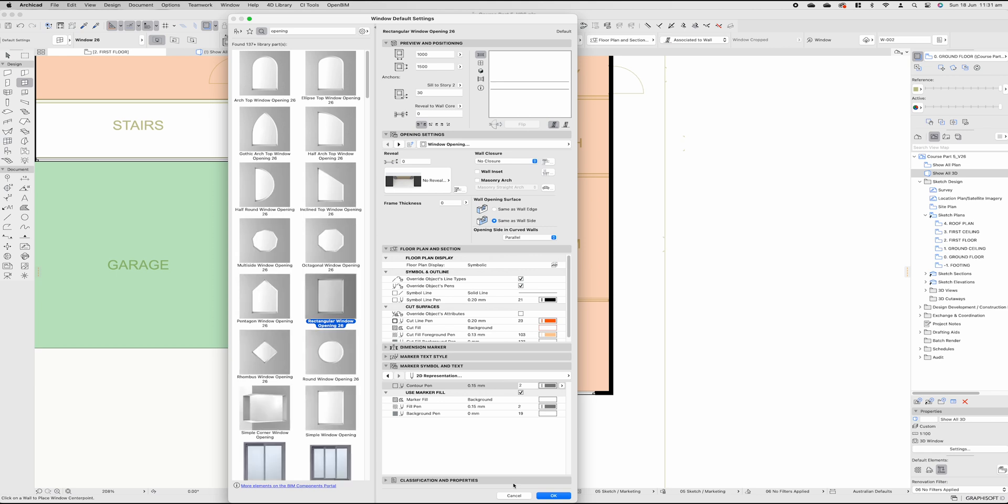
pyautogui.click(554, 495)
# Place the opening in the balcony's dividing wall, stretch it to 2890 mm wide and set its sill to 1000
pyautogui.click(404, 362)
pyautogui.click(411, 343)
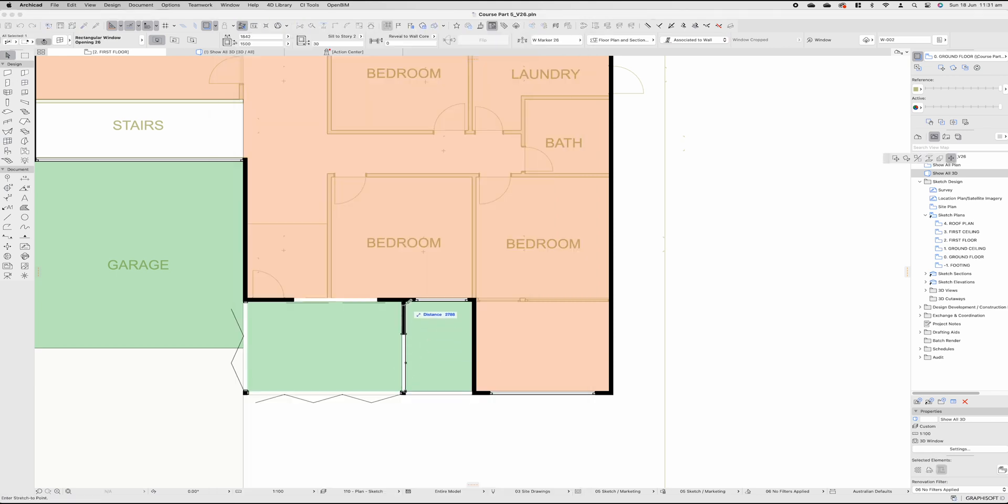
pyautogui.click(321, 43)
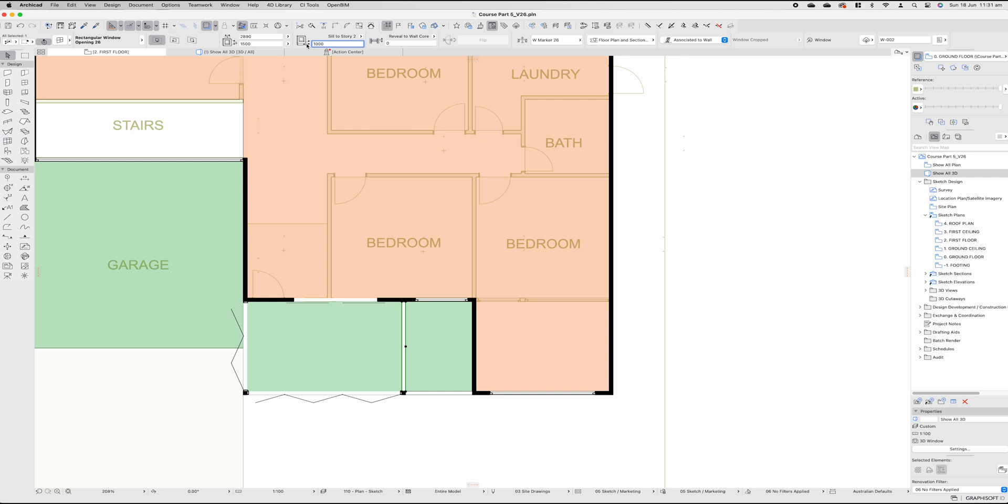
# In the 3D view, raise the head of the dividing-wall opening to the top of the front folding door
pyautogui.click(267, 52)
pyautogui.scroll(2, 447, 250)
pyautogui.doubleClick(445, 249)
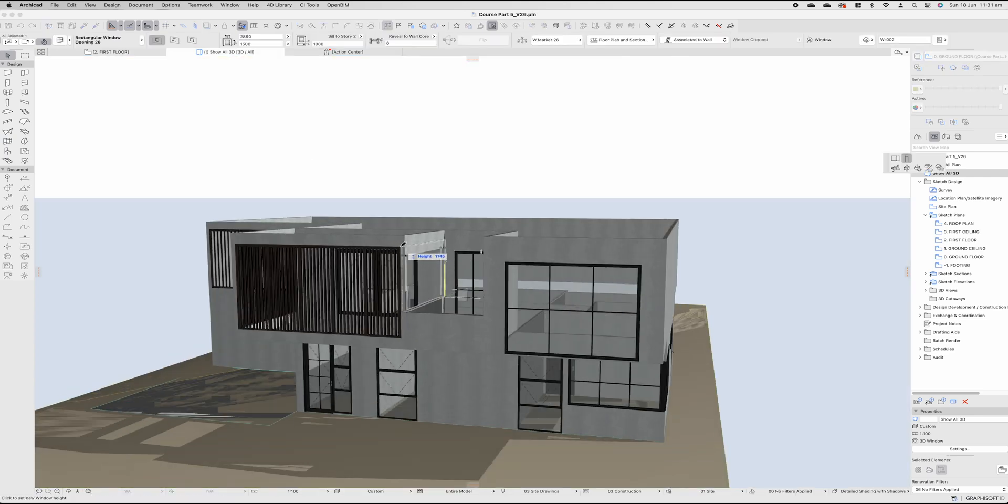
pyautogui.click(403, 244)
# Raise the head of the window behind the small balcony bay to the level of the dividing-wall opening's head
pyautogui.click(456, 253)
pyautogui.click(455, 253)
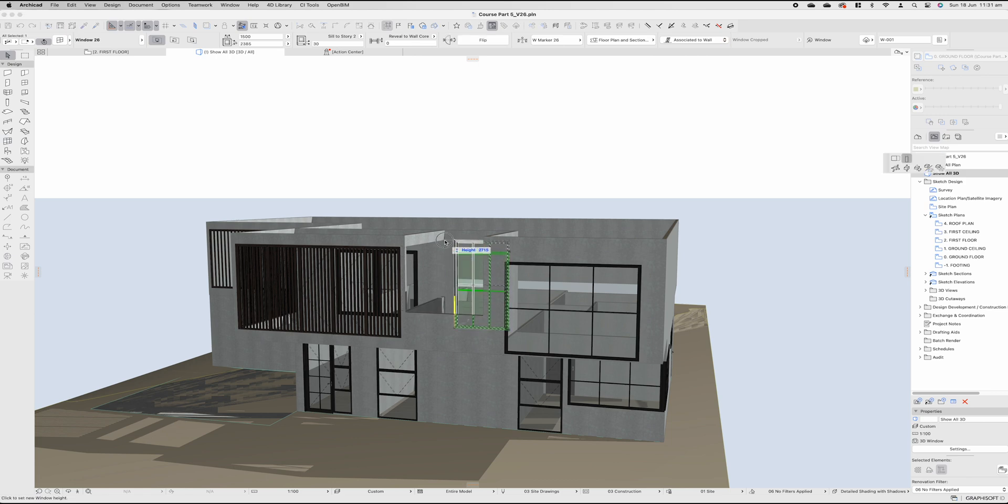
pyautogui.click(444, 242)
pyautogui.keyDown('shift'); pyautogui.moveTo(444, 242); pyautogui.dragTo(598, 348, button='middle'); pyautogui.keyUp('shift')
pyautogui.press('Escape')
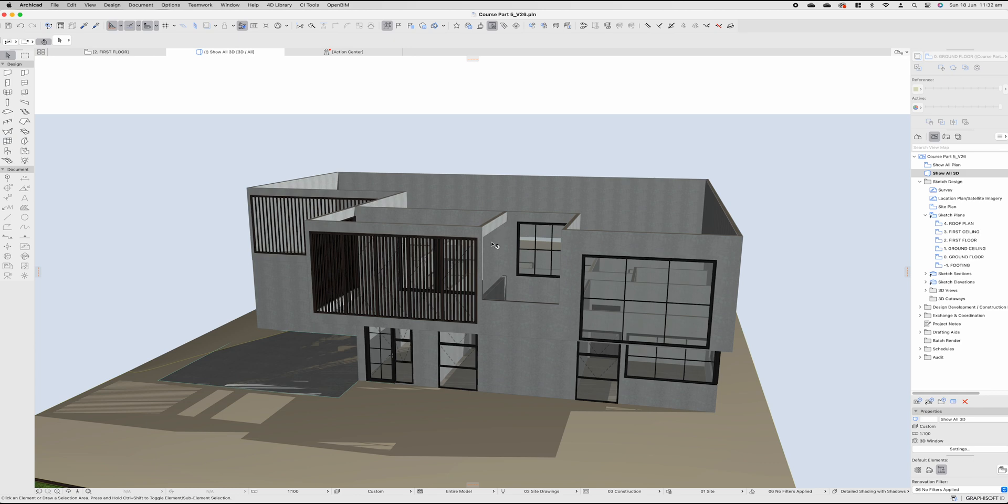
pyautogui.keyDown('shift'); pyautogui.moveTo(509, 216); pyautogui.dragTo(481, 232, button='middle'); pyautogui.keyUp('shift')
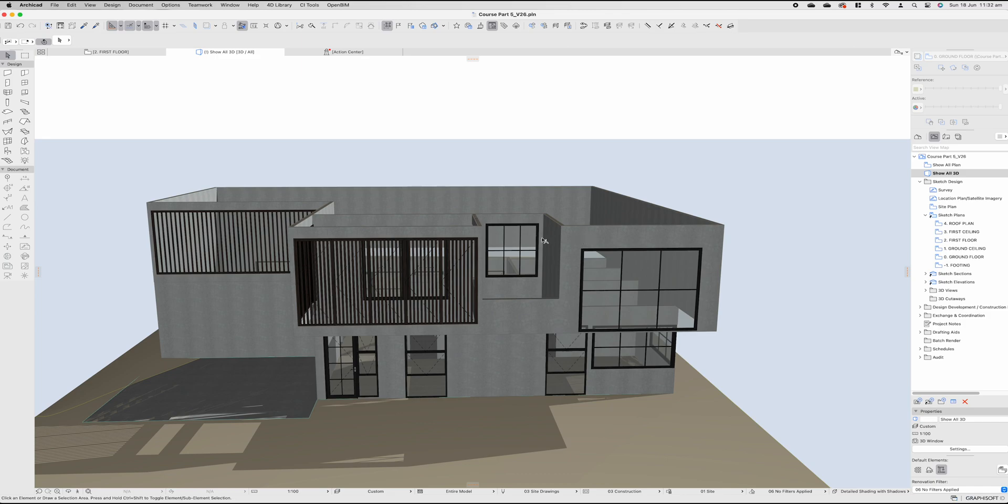